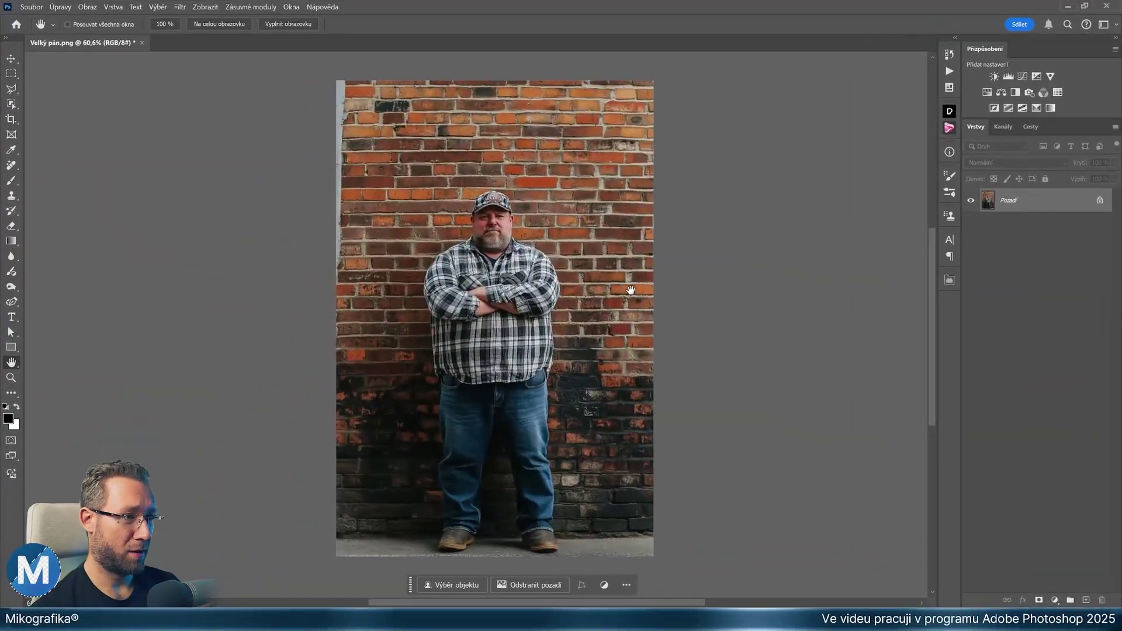
Duplicate the photo into Vrstva 1 and convert that copy into a smart object.
{"action": "left_click_drag", "start_coordinate": [590, 299], "coordinate": [596, 298]}
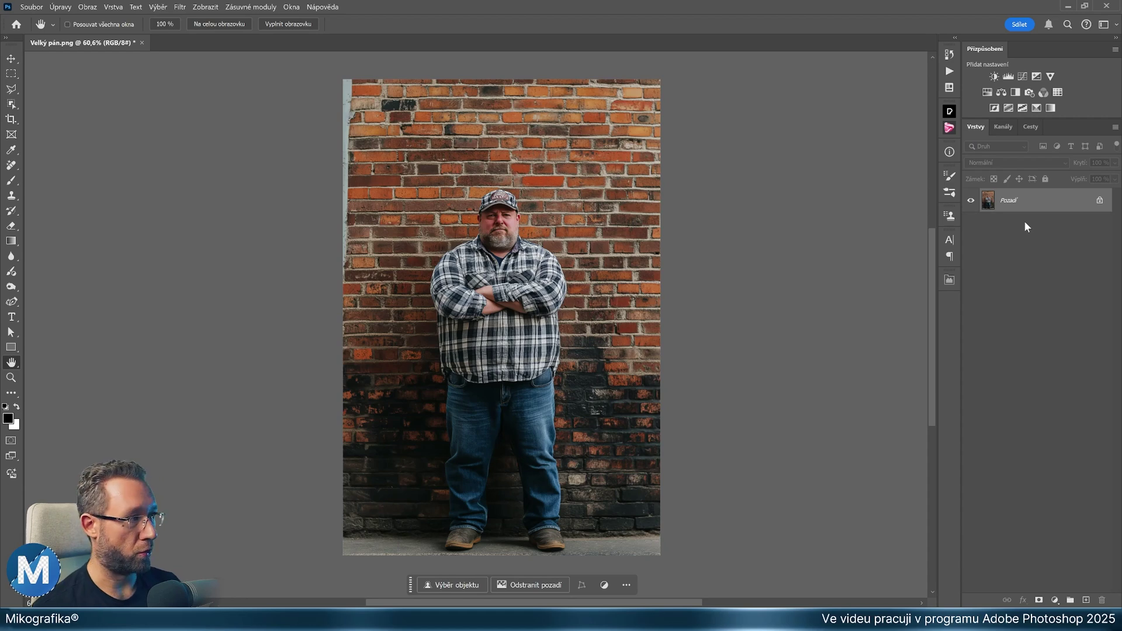
{"action": "key", "text": "ctrl+j"}
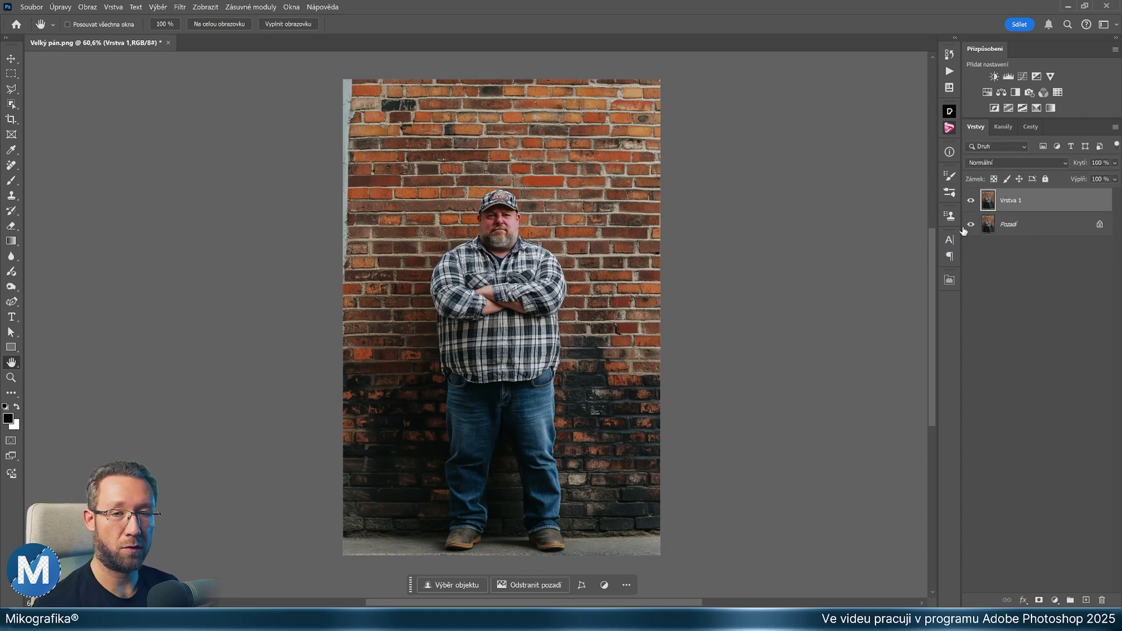
{"action": "right_click", "coordinate": [1042, 202]}
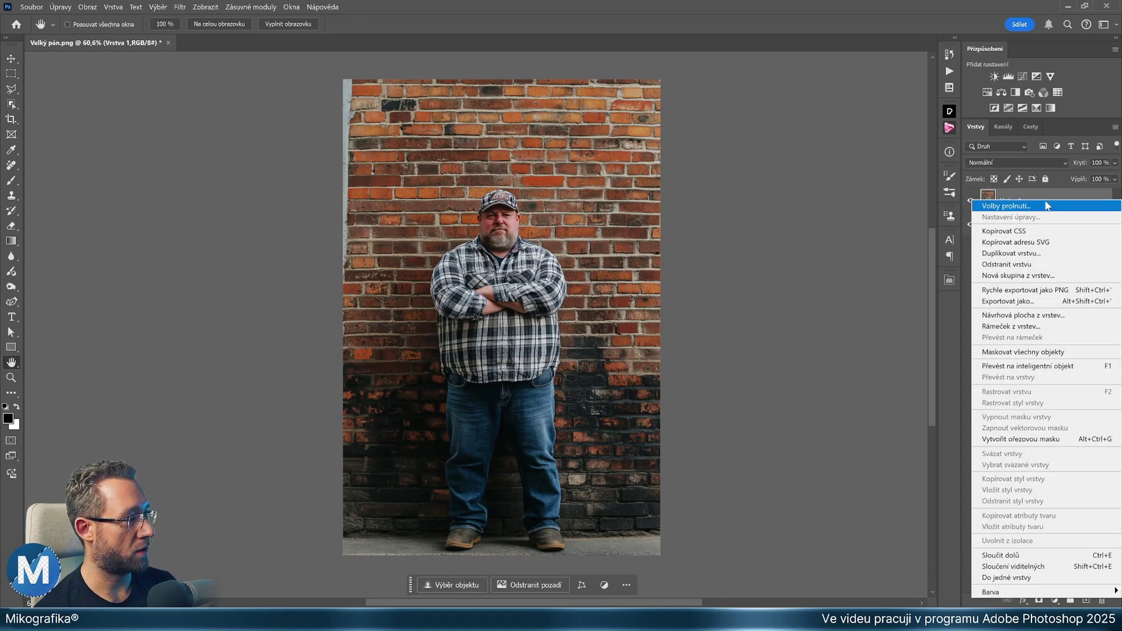
{"action": "left_click", "coordinate": [1067, 369]}
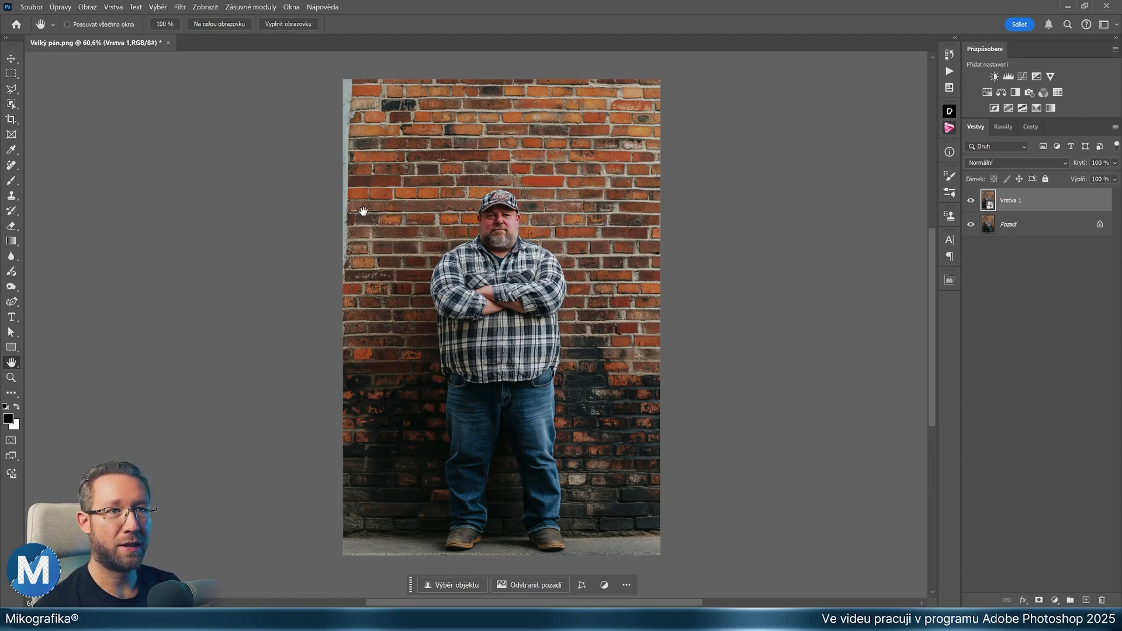
{"action": "left_click", "coordinate": [180, 8]}
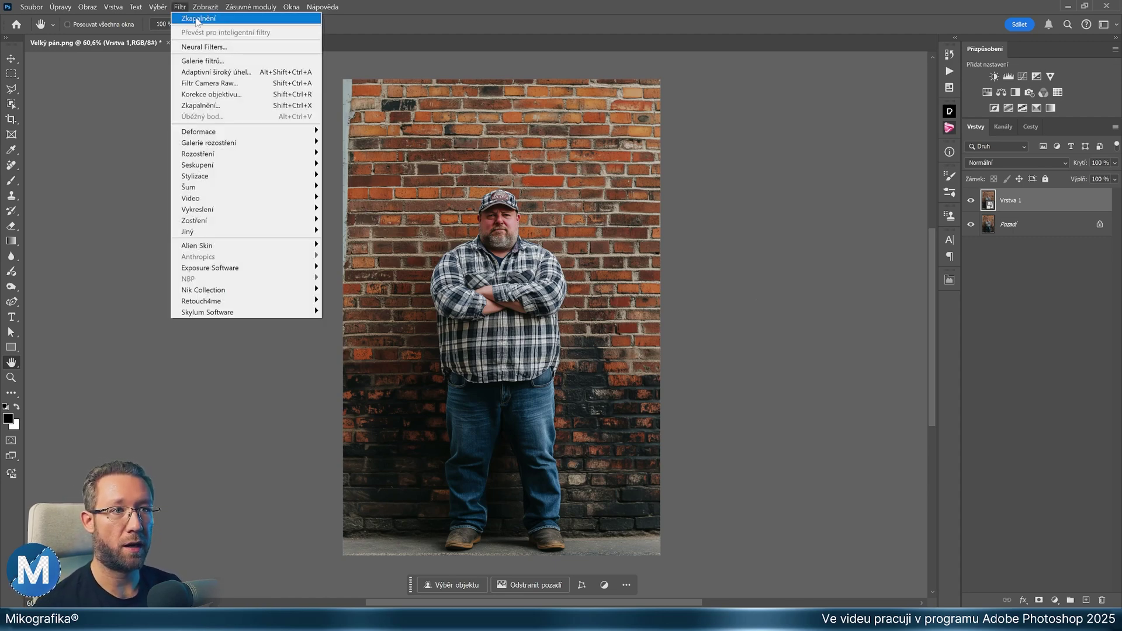
Open Liquify on the smart object and set the warp brush to 600.
{"action": "left_click", "coordinate": [263, 108]}
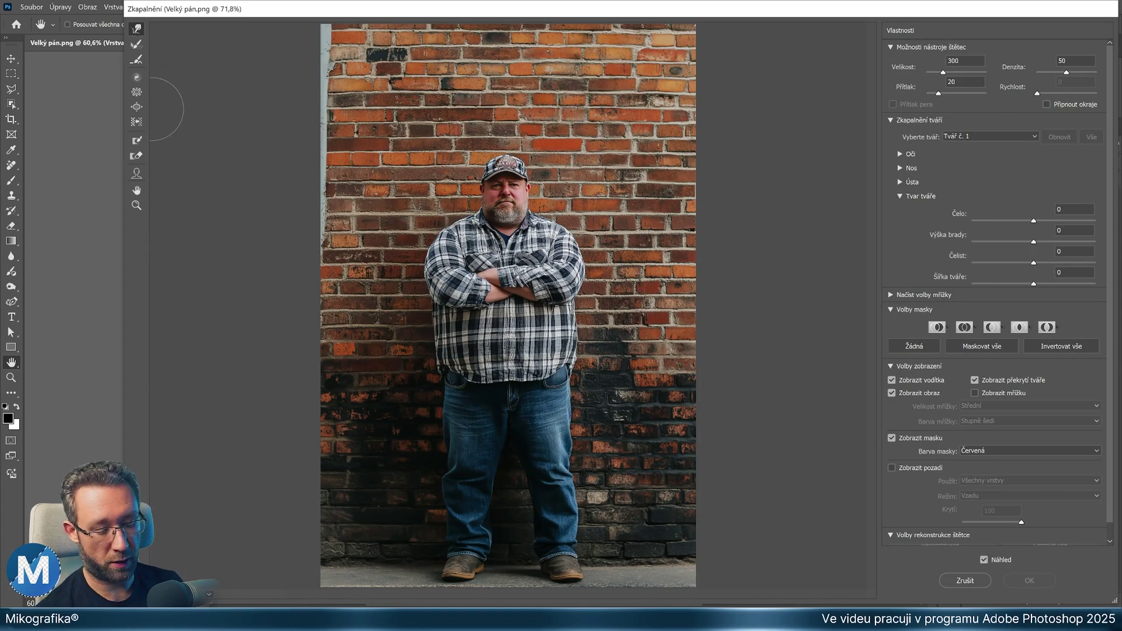
{"action": "key", "text": "bracketright"}
{"action": "key", "text": "bracketright"}
{"action": "key", "text": "bracketleft"}
{"action": "key", "text": "bracketleft"}
{"action": "key", "text": "bracketleft"}
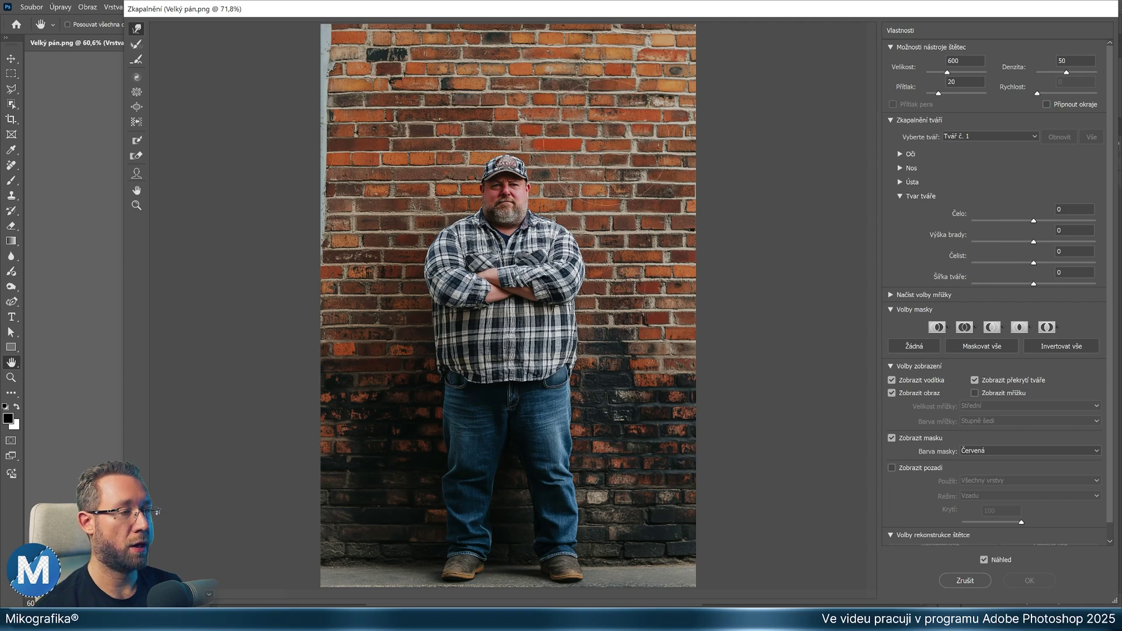
{"action": "key", "text": "bracketright"}
{"action": "key", "text": "bracketright"}
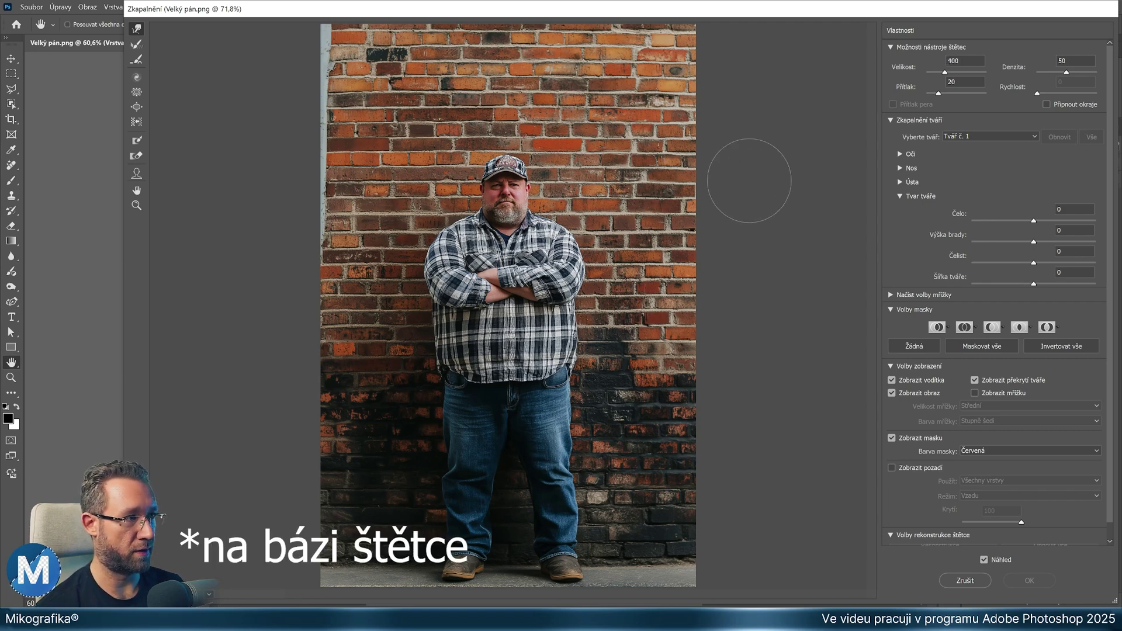
{"action": "key", "text": "bracketright"}
{"action": "key", "text": "bracketright"}
{"action": "key", "text": "bracketleft"}
{"action": "key", "text": "bracketleft"}
{"action": "key", "text": "bracketleft"}
{"action": "key", "text": "bracketright"}
{"action": "key", "text": "bracketright"}
{"action": "key", "text": "bracketright"}
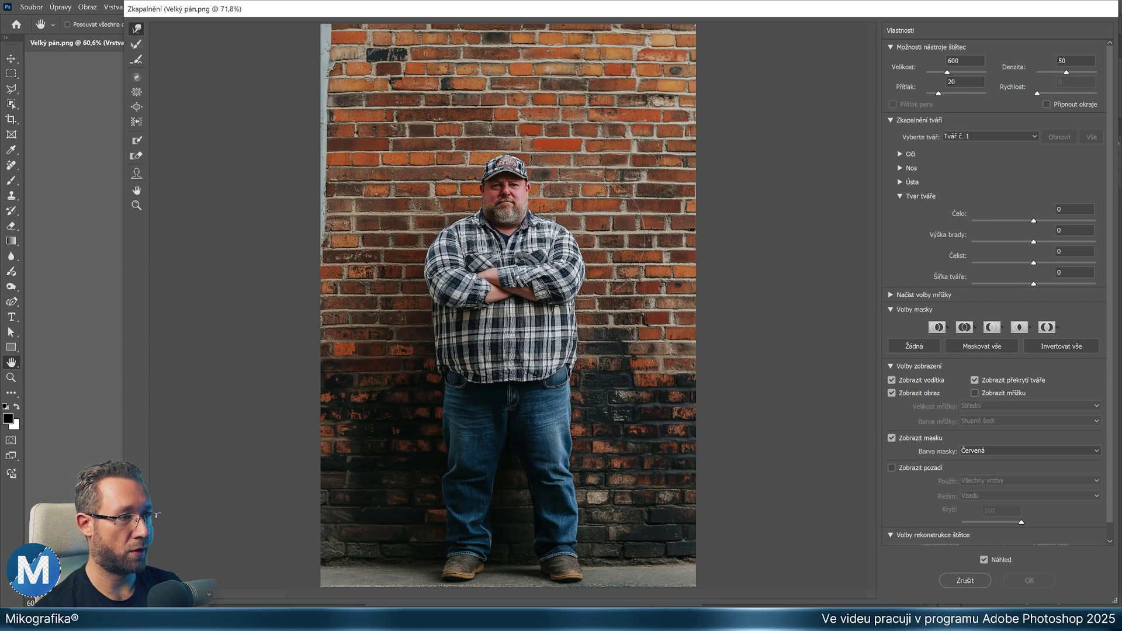
Push the shirt and shoulders inward with Forward Warp, then undo those warps.
{"action": "left_click_drag", "start_coordinate": [581, 245], "coordinate": [567, 246]}
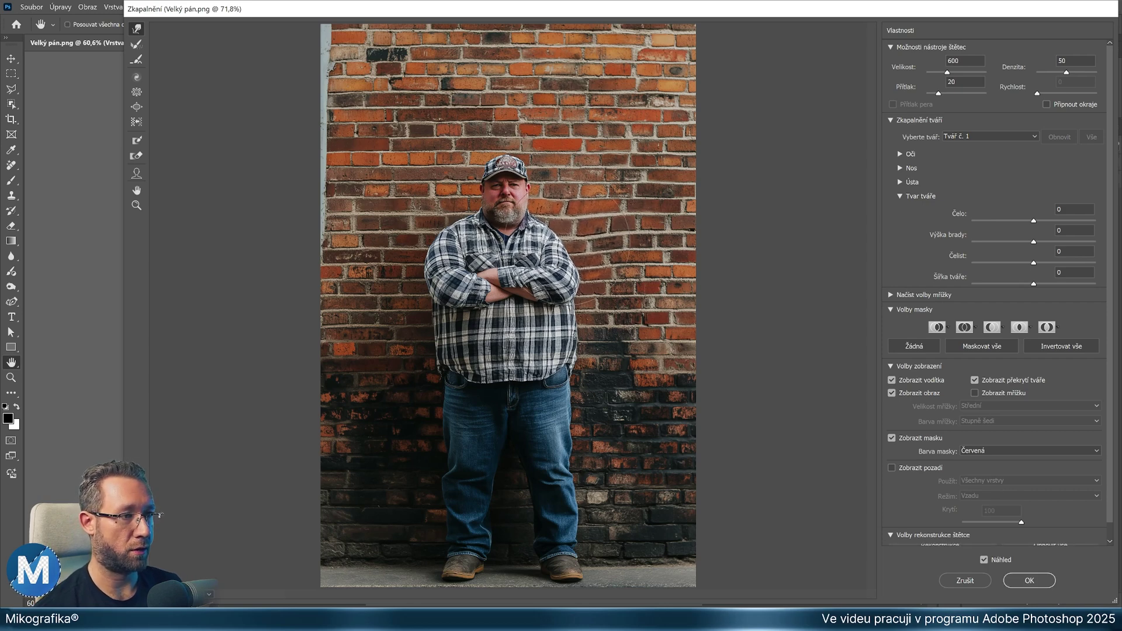
{"action": "mouse_move", "coordinate": [462, 251]}
{"action": "left_mouse_down"}
{"action": "mouse_move", "coordinate": [488, 252]}
{"action": "mouse_move", "coordinate": [423, 202]}
{"action": "left_mouse_up"}
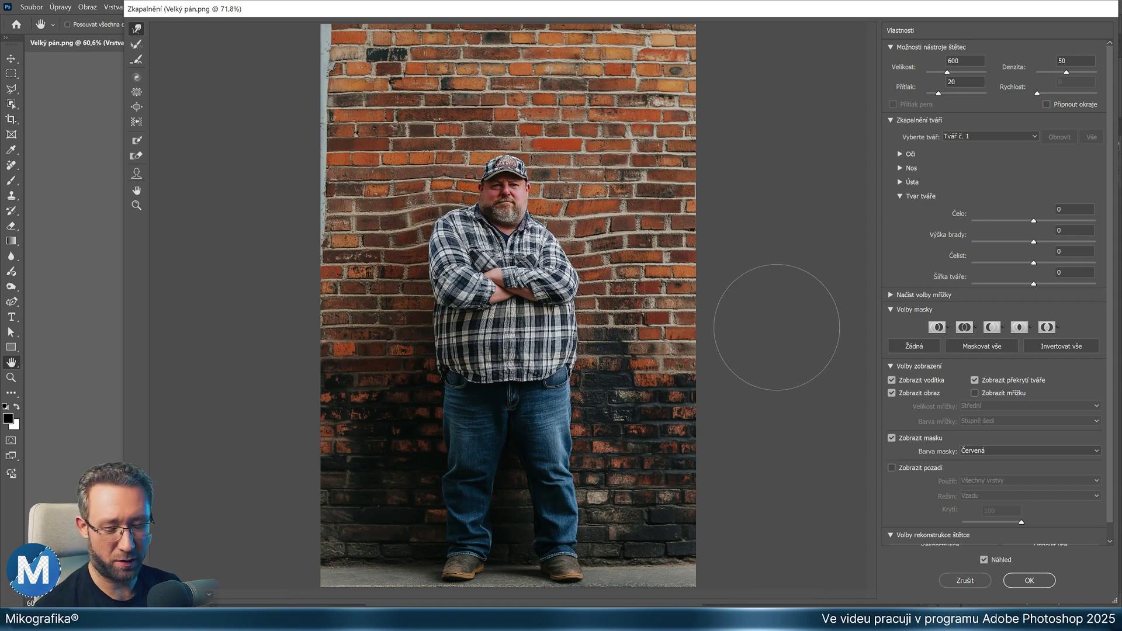
{"action": "key", "text": "ctrl+alt+z"}
{"action": "key", "text": "ctrl+alt+z"}
{"action": "key", "text": "ctrl+alt+z"}
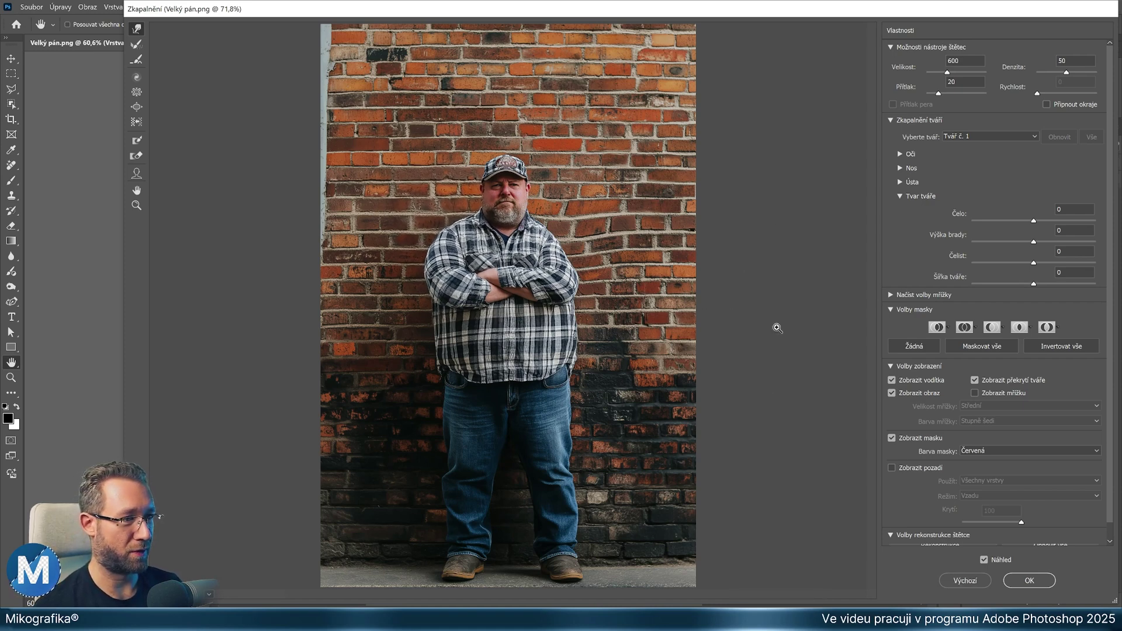
{"action": "key", "text": "ctrl+alt+z"}
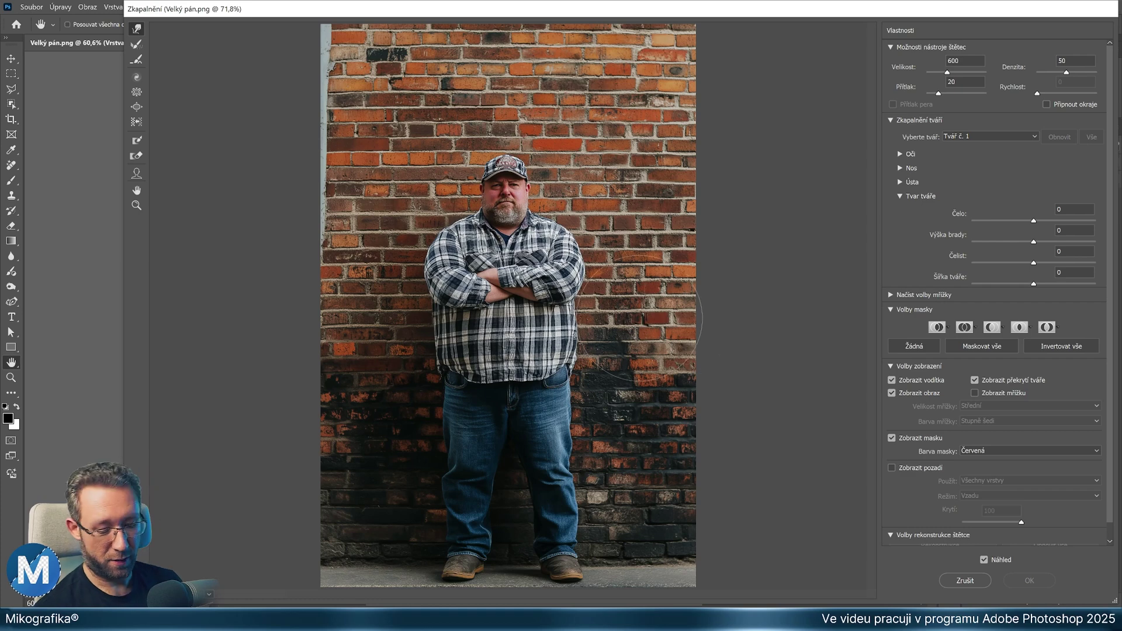
Push the hips, shoulders and arms inward with an 800 then 500 brush.
{"action": "key", "text": "bracketright"}
{"action": "key", "text": "bracketright"}
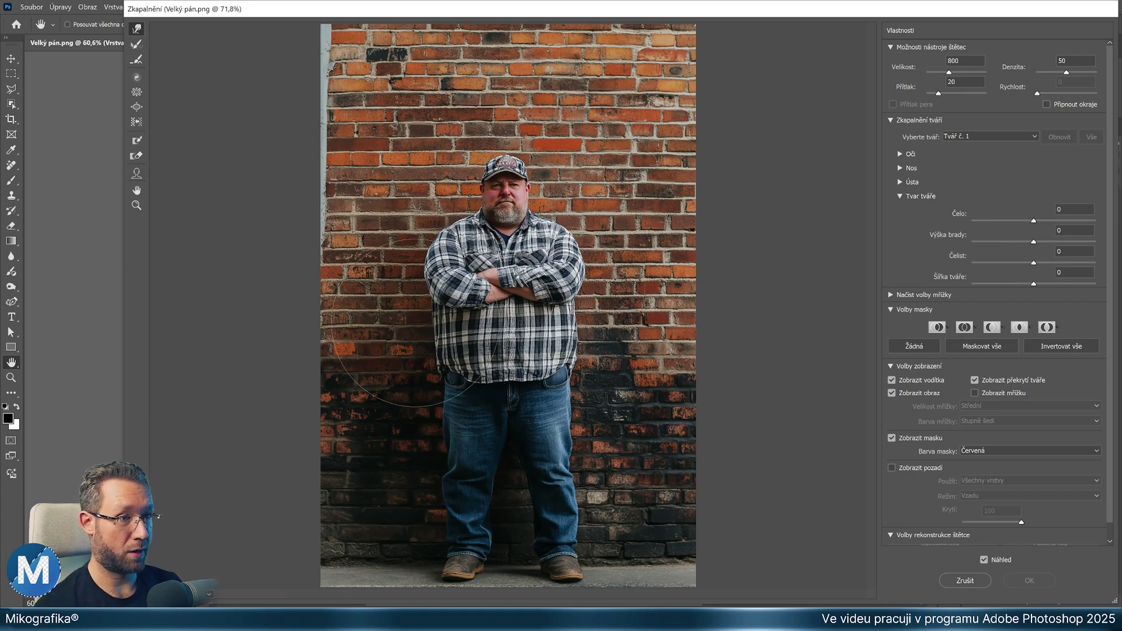
{"action": "left_click_drag", "start_coordinate": [409, 325], "coordinate": [420, 325]}
{"action": "mouse_move", "coordinate": [608, 342]}
{"action": "left_mouse_down"}
{"action": "mouse_move", "coordinate": [588, 348]}
{"action": "mouse_move", "coordinate": [591, 328]}
{"action": "left_mouse_up"}
{"action": "key", "text": "bracketleft"}
{"action": "key", "text": "bracketleft"}
{"action": "key", "text": "bracketleft"}
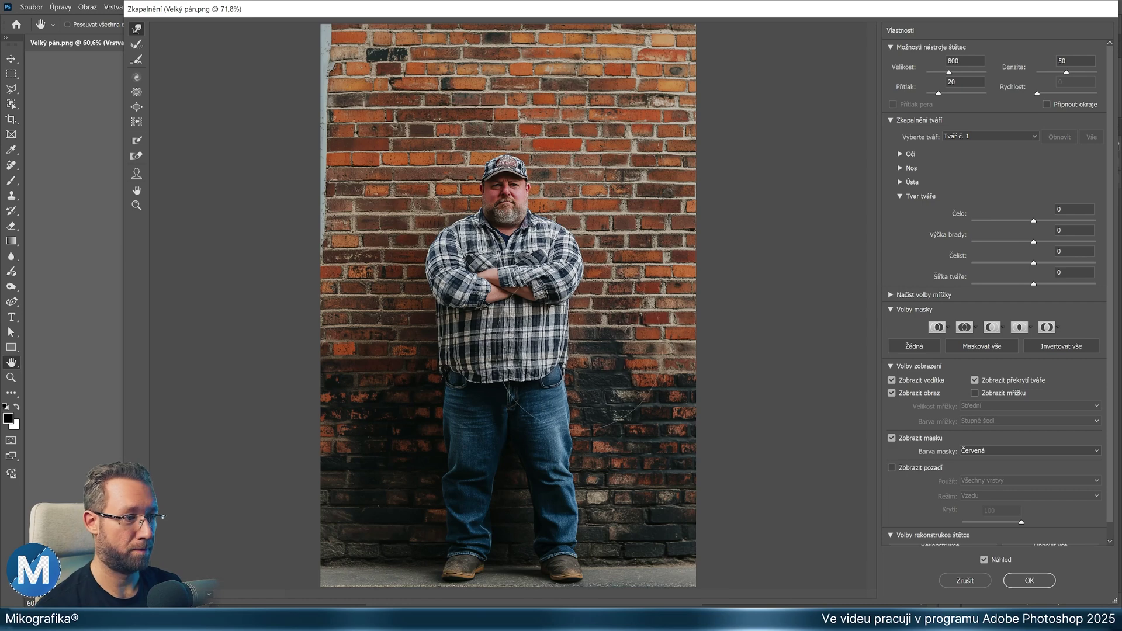
{"action": "left_click_drag", "start_coordinate": [410, 327], "coordinate": [427, 327]}
{"action": "left_click_drag", "start_coordinate": [421, 234], "coordinate": [436, 234]}
{"action": "left_click_drag", "start_coordinate": [578, 245], "coordinate": [564, 245]}
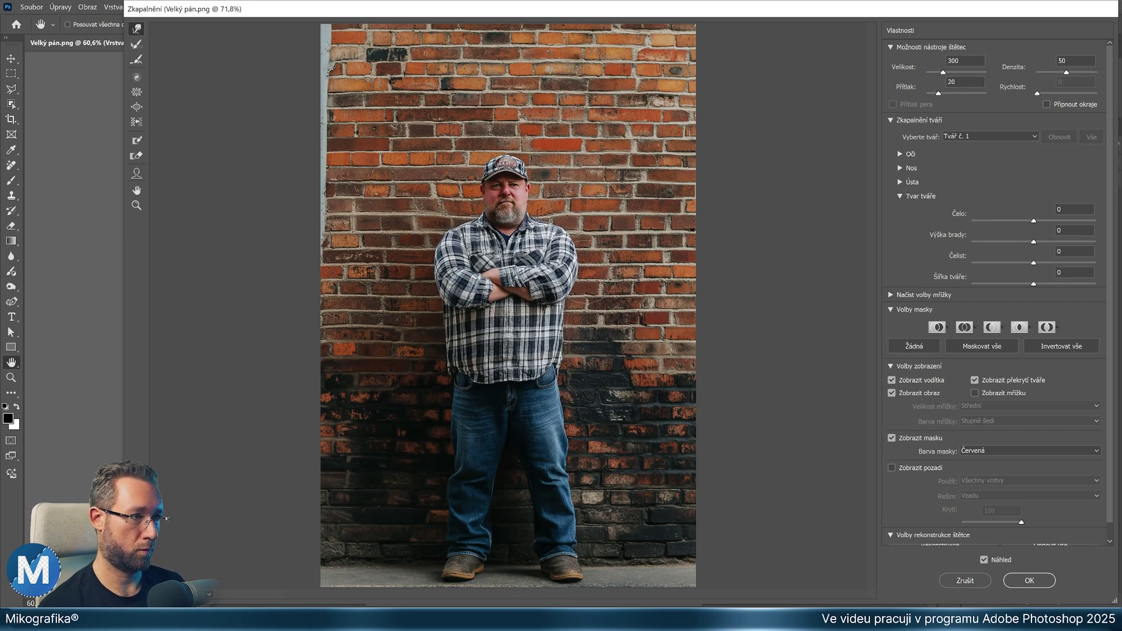
{"action": "key", "text": "bracketleft"}
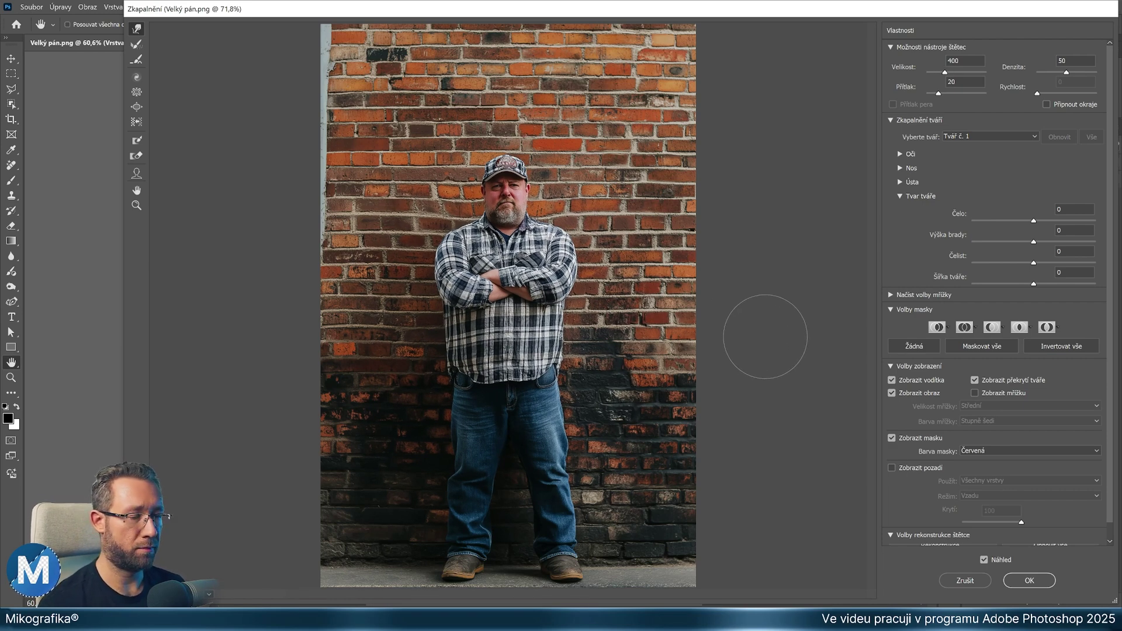
Toggle the preview to compare the slimmed figure with the original, then apply Liquify.
{"action": "key", "text": "p"}
{"action": "key", "text": "p"}
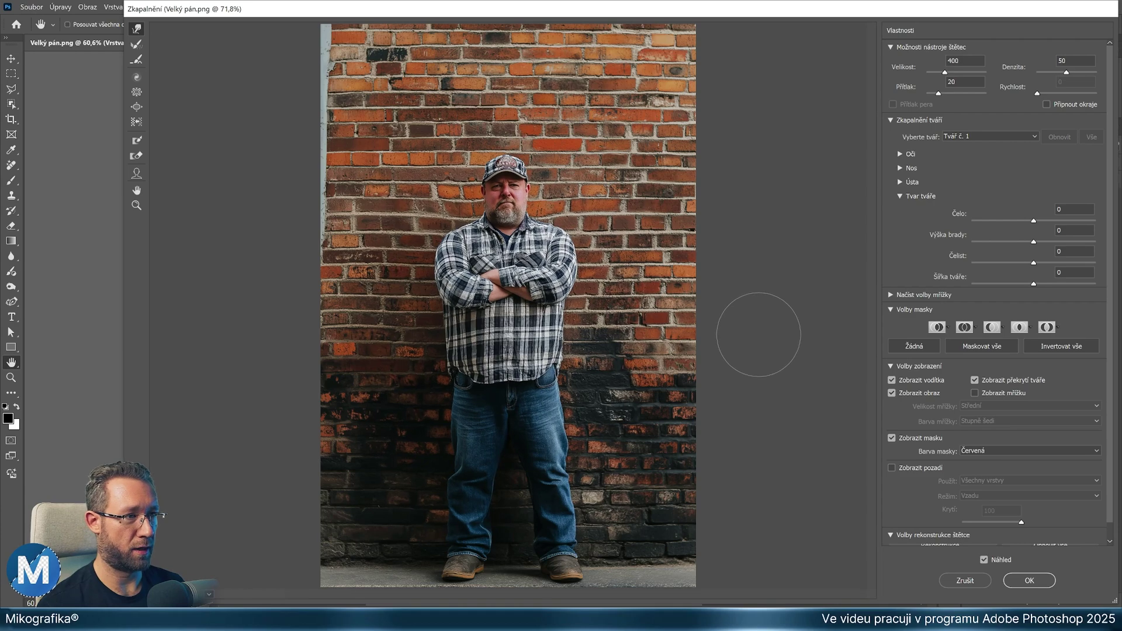
{"action": "key", "text": "p"}
{"action": "key", "text": "p"}
{"action": "key", "text": "p"}
{"action": "key", "text": "p"}
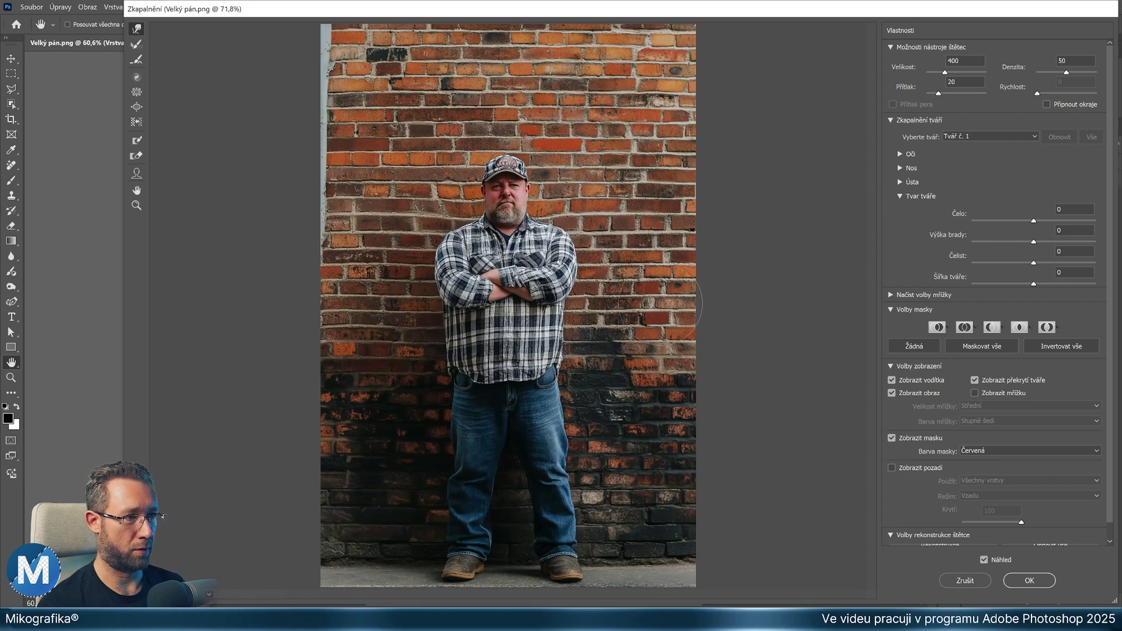
{"action": "key", "text": "p"}
{"action": "key", "text": "p"}
{"action": "key", "text": "p"}
{"action": "key", "text": "p"}
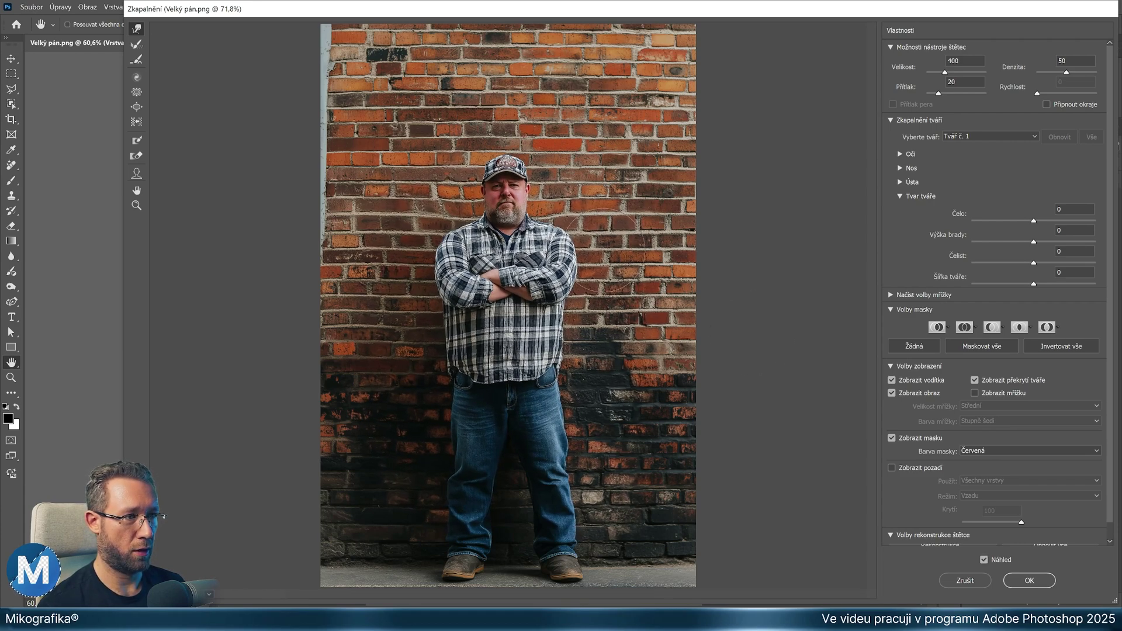
{"action": "key", "text": "p"}
{"action": "key", "text": "p"}
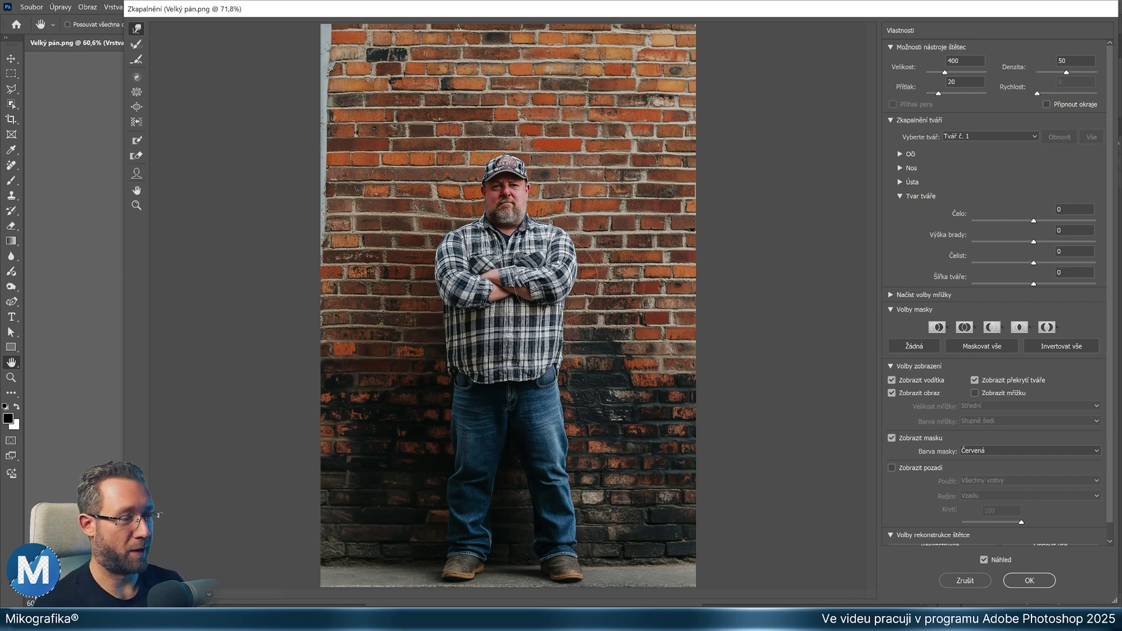
{"action": "left_click", "coordinate": [1029, 580]}
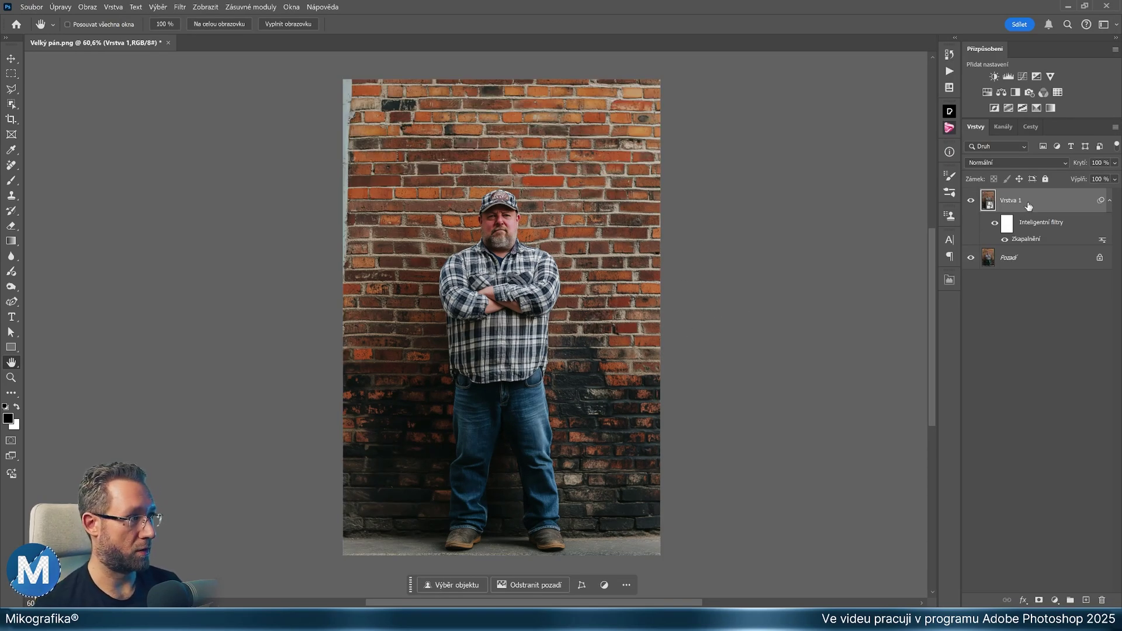
Add a white layer mask to the slimmed layer and choose the Soft Round brush.
{"action": "left_click", "coordinate": [971, 201]}
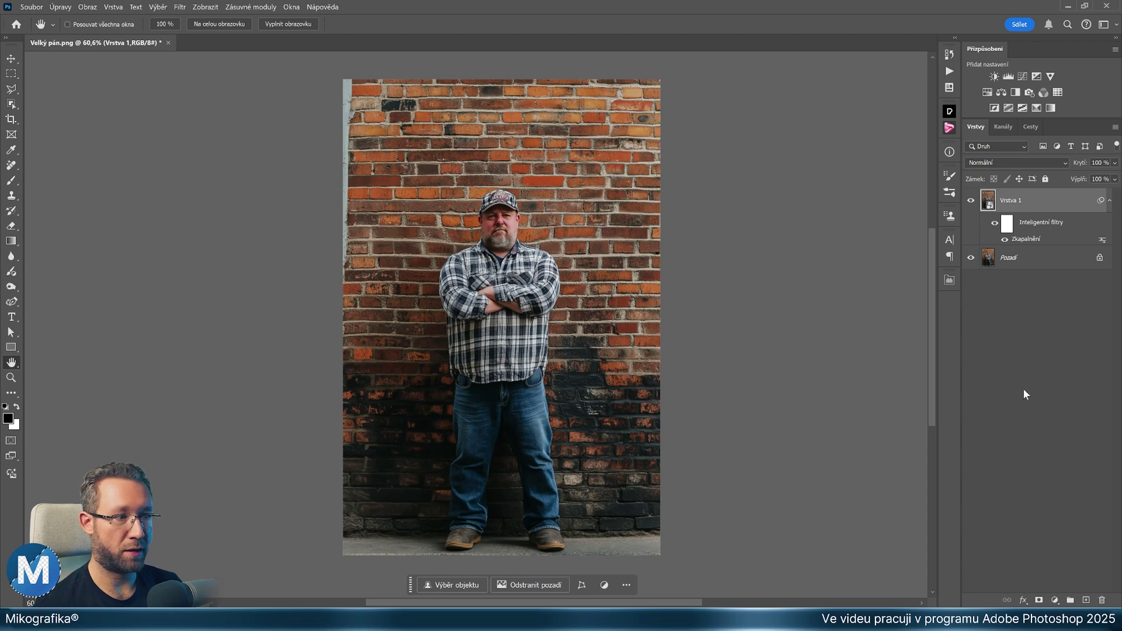
{"action": "left_click", "coordinate": [1040, 600]}
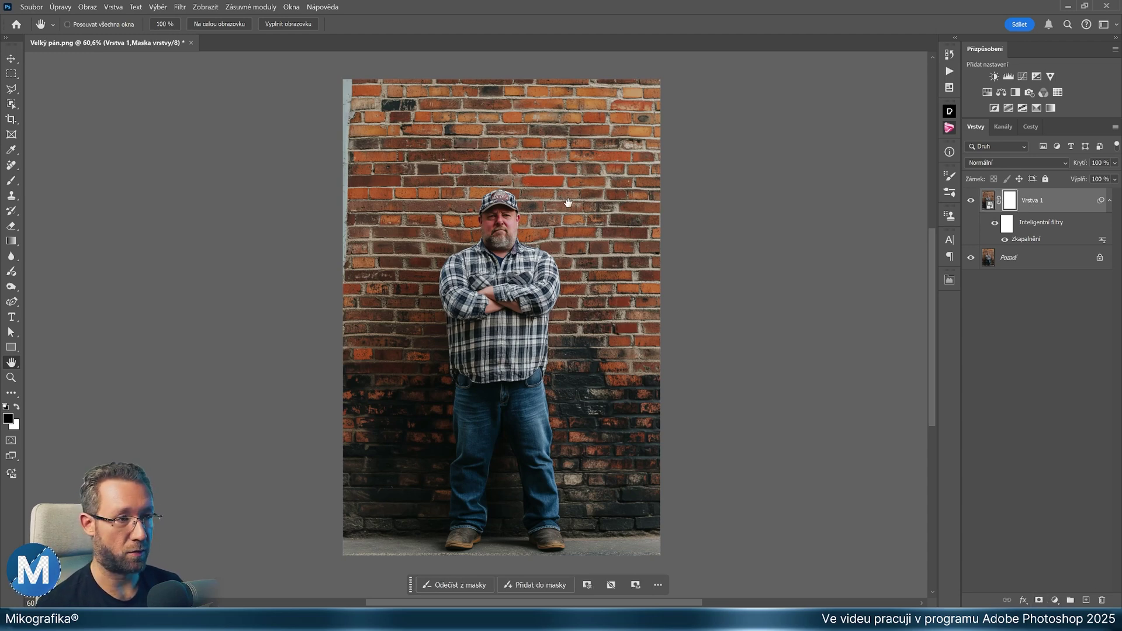
{"action": "key", "text": "b"}
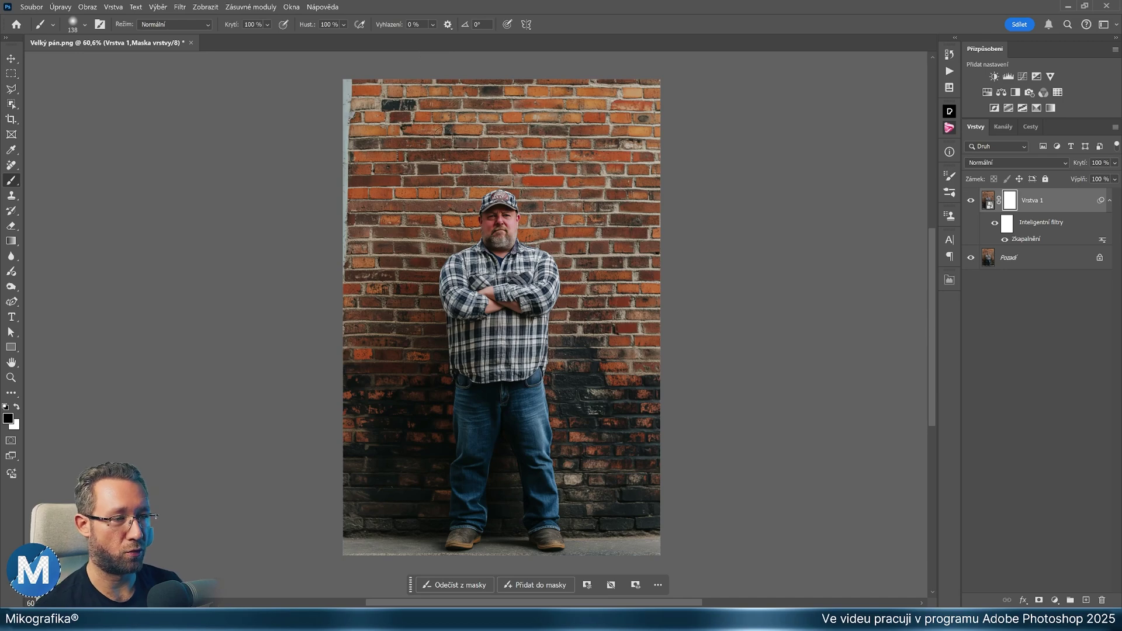
{"action": "right_click", "coordinate": [467, 193]}
{"action": "double_click", "coordinate": [553, 368]}
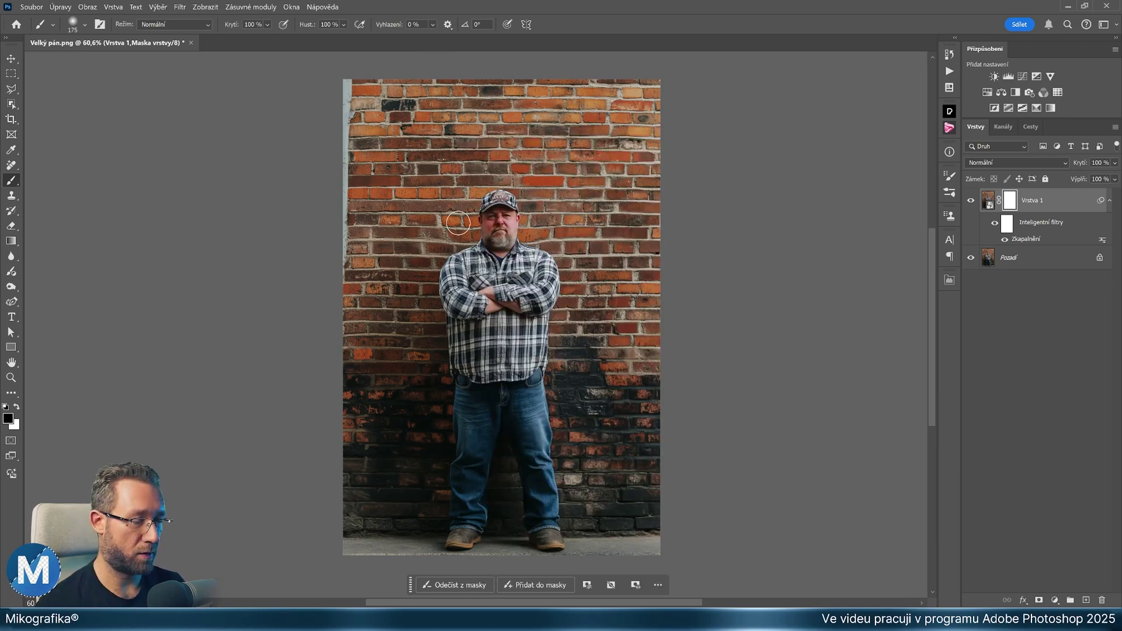
{"action": "scroll", "coordinate": [471, 215], "scroll_direction": "up", "scroll_amount": 2}
{"action": "scroll", "coordinate": [472, 216], "scroll_direction": "up", "scroll_amount": 3}
Paint black beside the shoulder to restore the bricks, then hide Vrstva 1.
{"action": "key", "text": "bracketleft"}
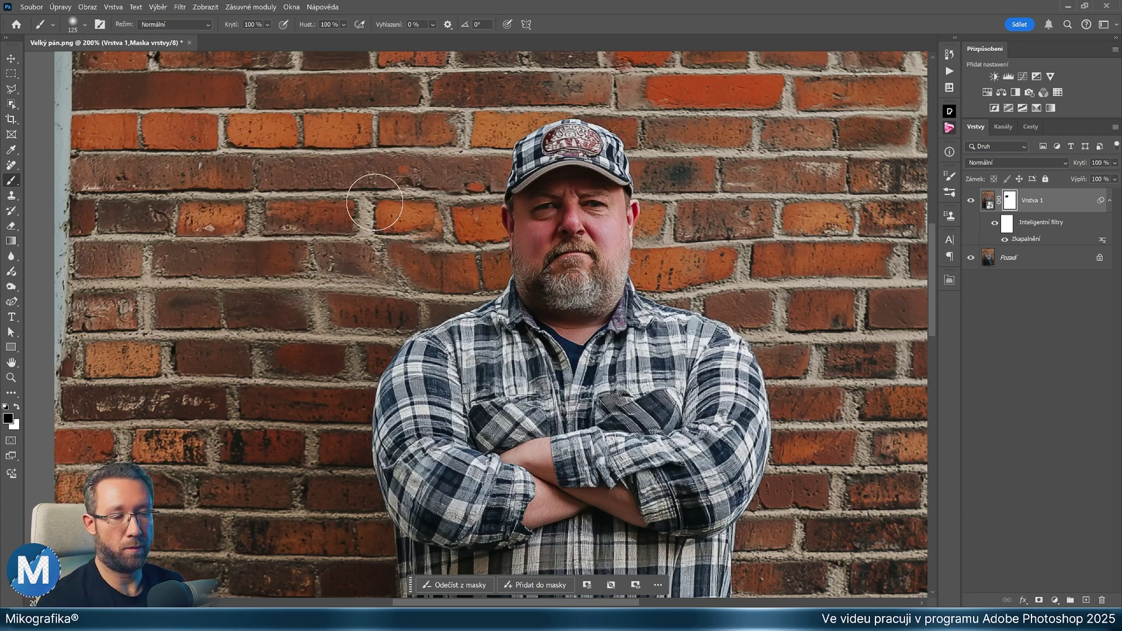
{"action": "key", "text": "bracketleft"}
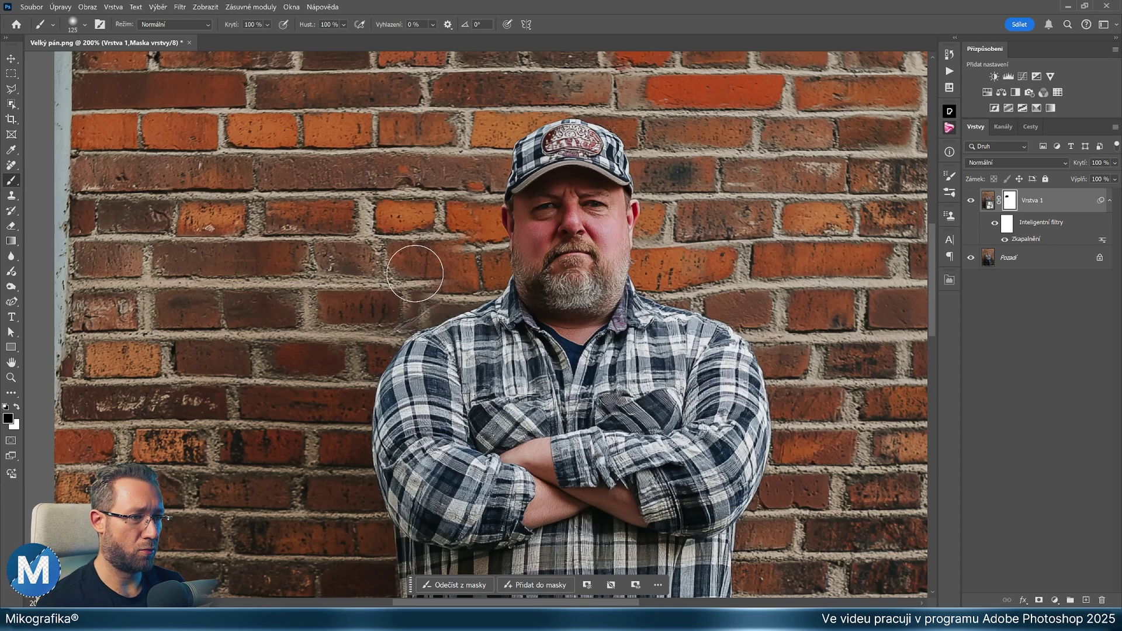
{"action": "mouse_move", "coordinate": [394, 255]}
{"action": "left_mouse_down"}
{"action": "mouse_move", "coordinate": [352, 334]}
{"action": "mouse_move", "coordinate": [388, 407]}
{"action": "left_mouse_up"}
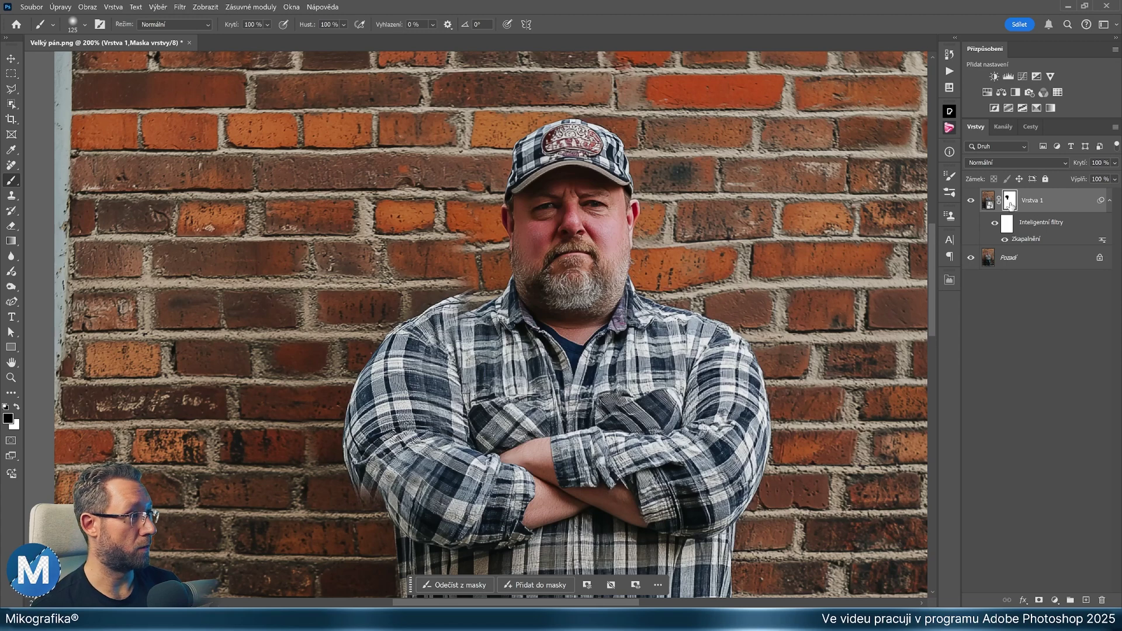
{"action": "left_click", "coordinate": [971, 199]}
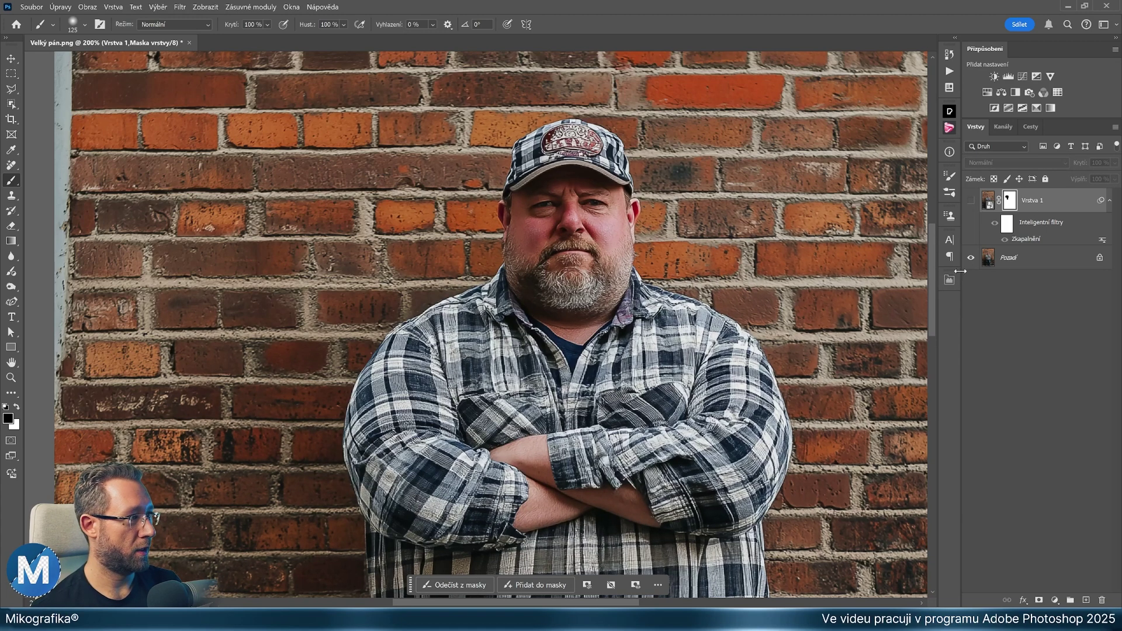
{"action": "left_click", "coordinate": [1047, 258]}
Fit the image in view and duplicate the Pozadí layer into a new copy.
{"action": "key", "text": "ctrl+0"}
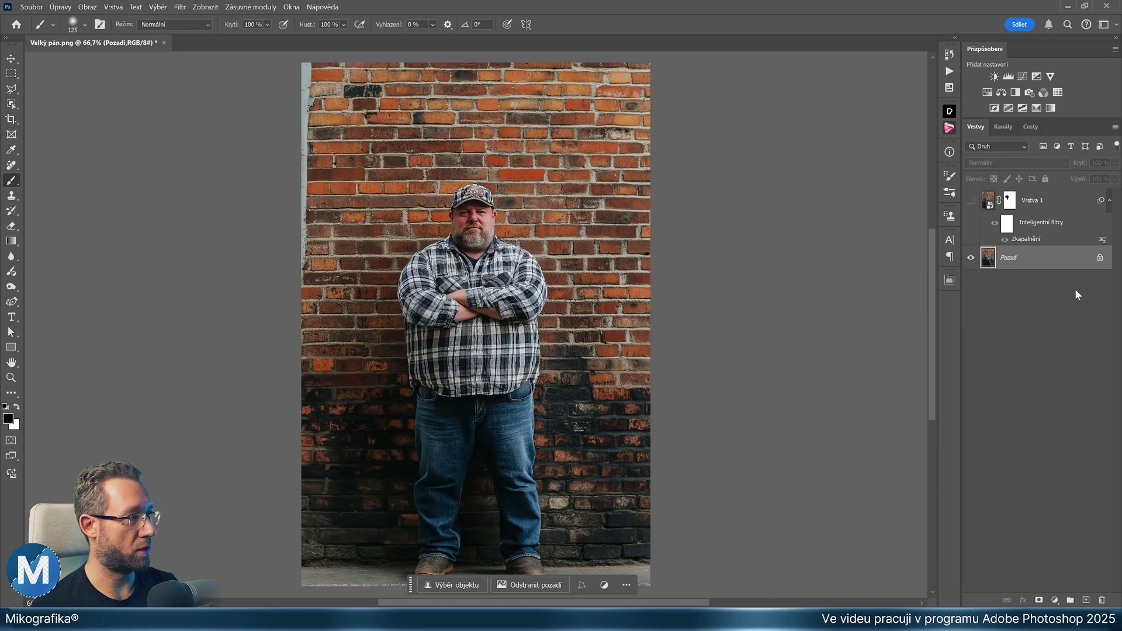
{"action": "key", "text": "ctrl+j"}
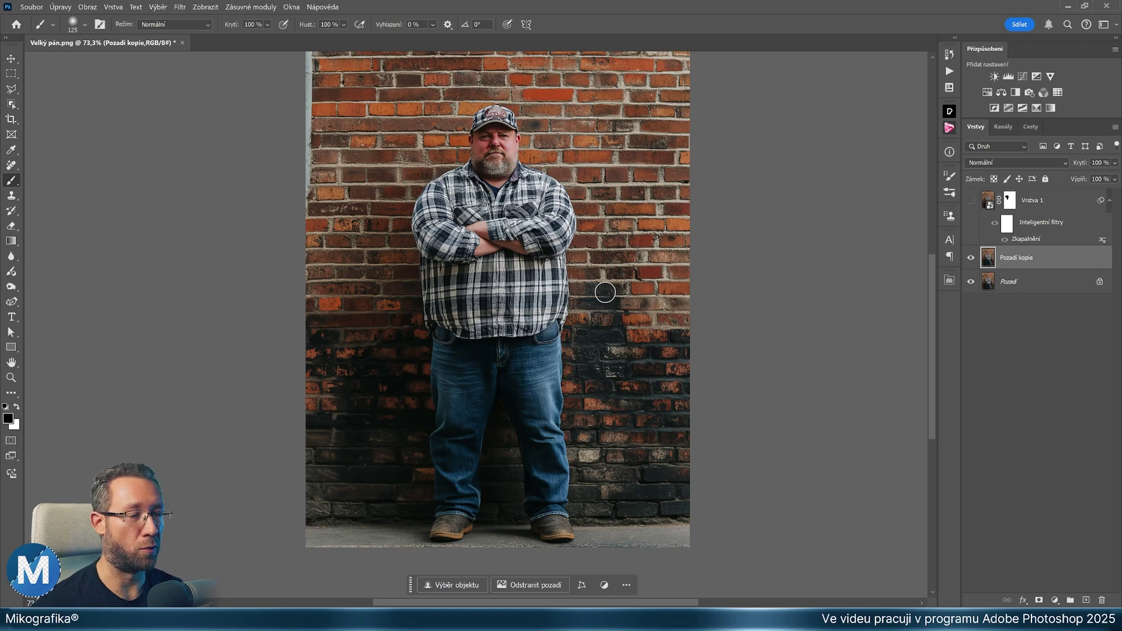
Draw a rough Polygonal Lasso outline around the man, then discard it.
{"action": "left_click", "coordinate": [11, 88]}
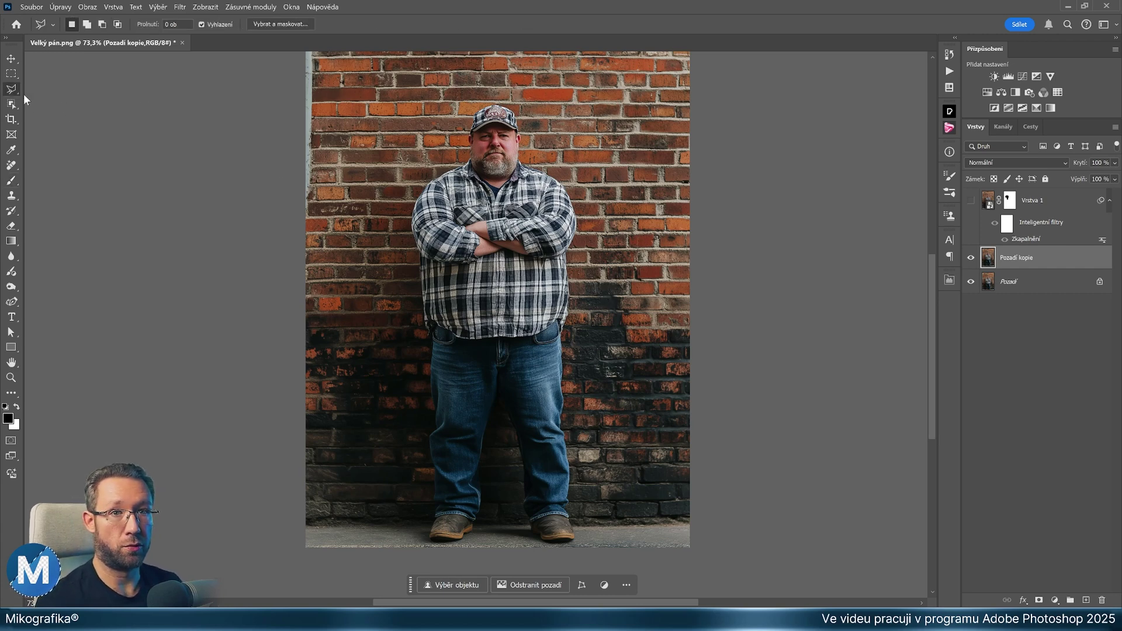
{"action": "left_click", "coordinate": [74, 116]}
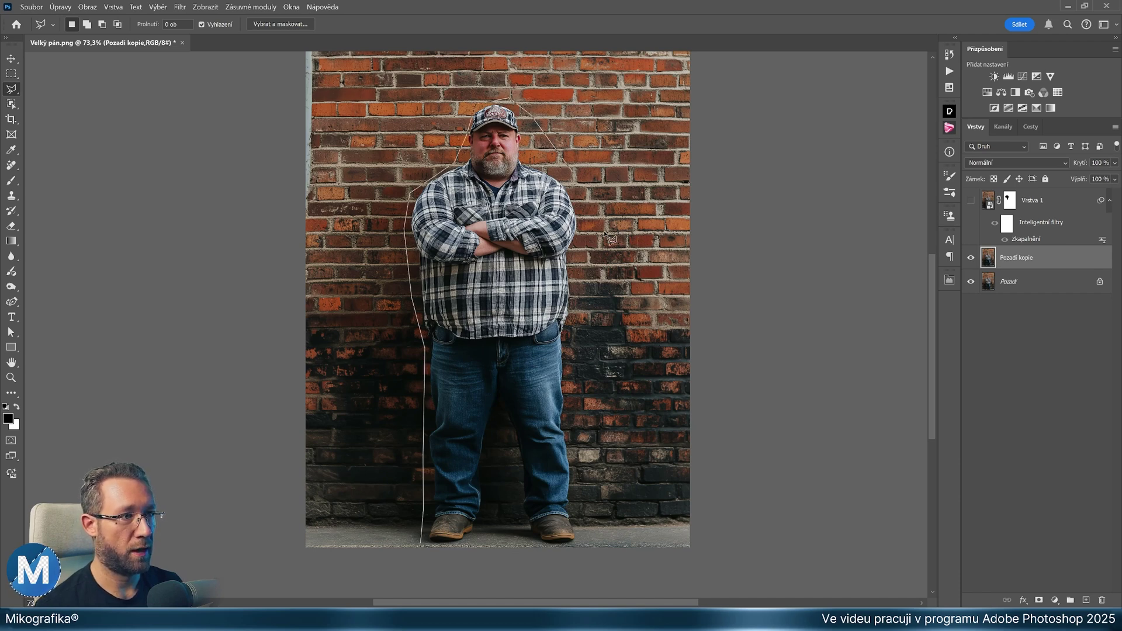
{"action": "left_click", "coordinate": [422, 543]}
{"action": "key", "text": "ctrl+d"}
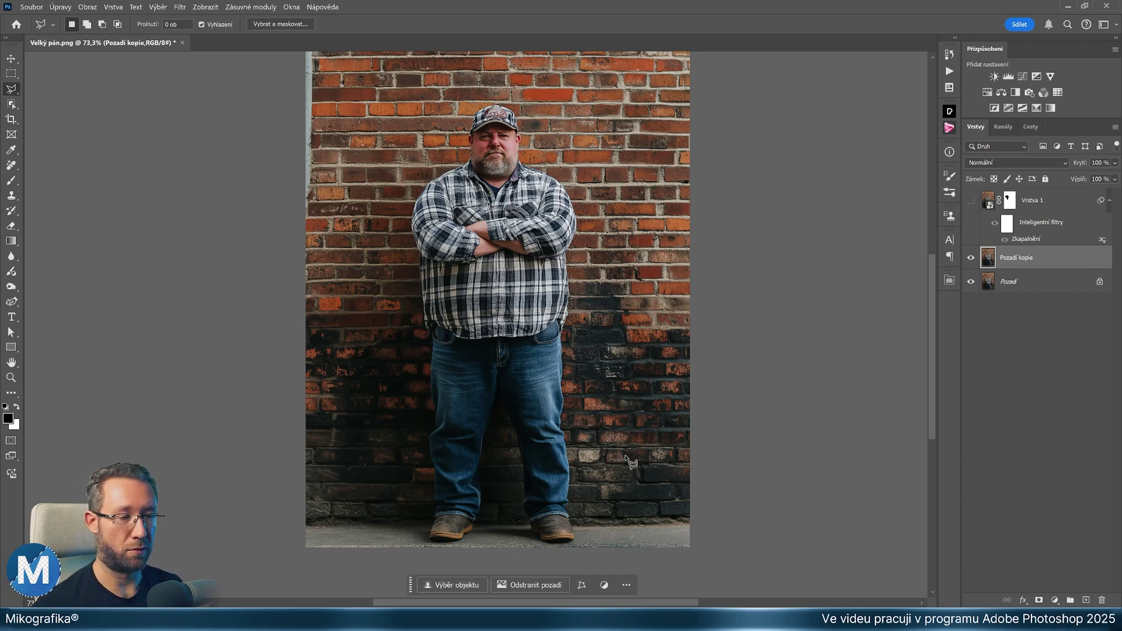
Select the man with Select > Subject and zoom in to inspect the edges.
{"action": "left_click", "coordinate": [157, 7]}
{"action": "left_click", "coordinate": [190, 138]}
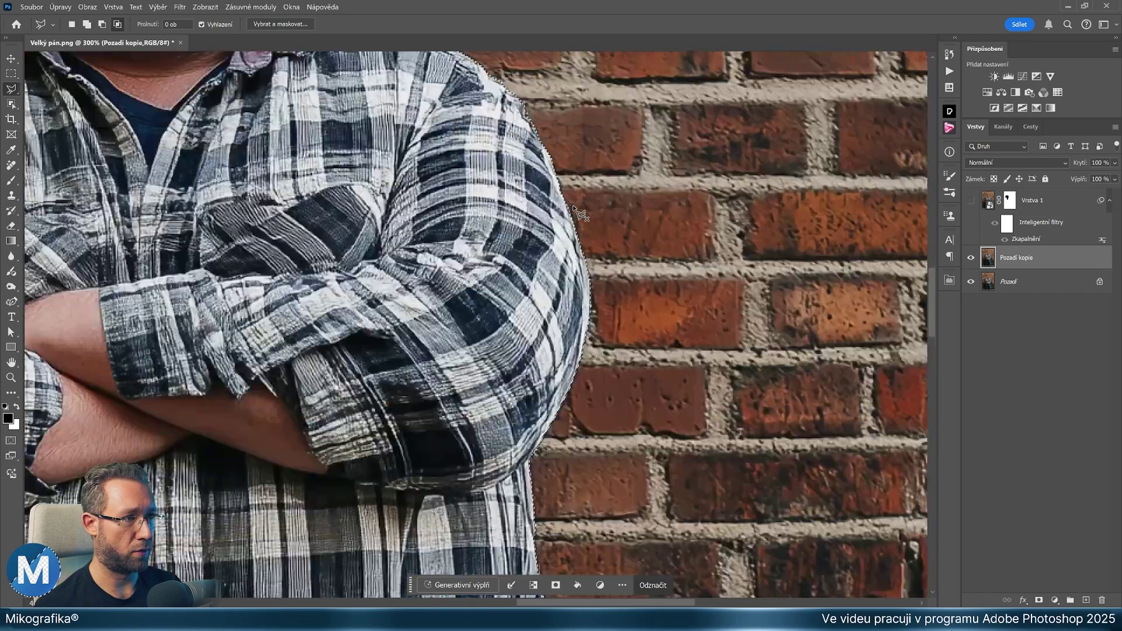
{"action": "scroll", "coordinate": [579, 205], "scroll_direction": "up", "scroll_amount": 5}
{"action": "scroll", "coordinate": [579, 205], "scroll_direction": "up", "scroll_amount": 3}
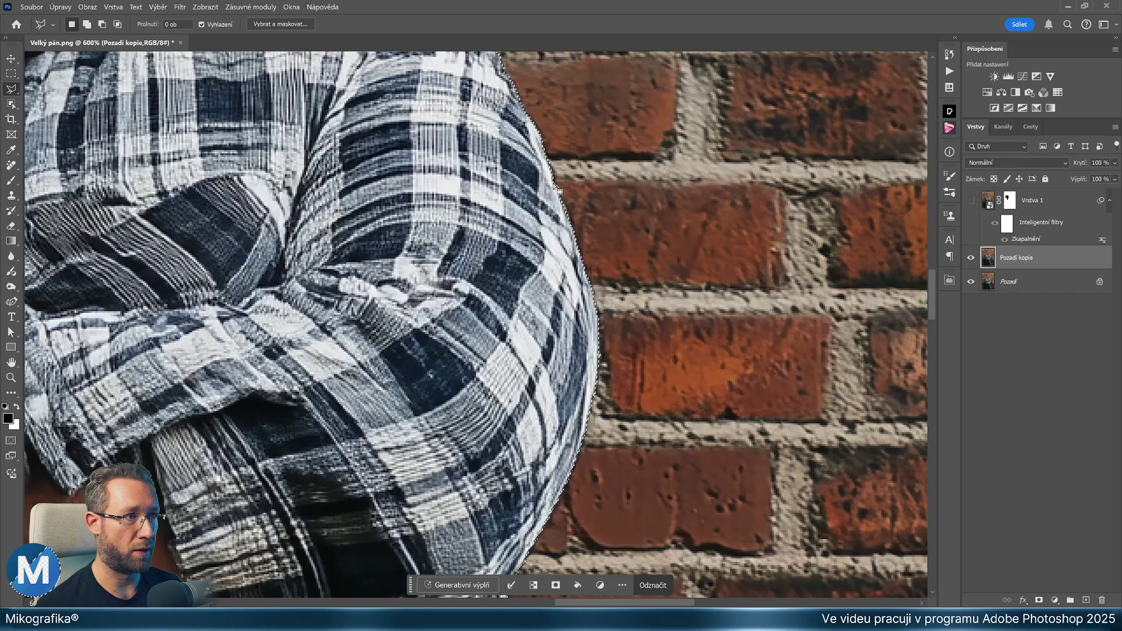
{"action": "scroll", "coordinate": [547, 158], "scroll_direction": "up", "scroll_amount": 3}
{"action": "scroll", "coordinate": [552, 163], "scroll_direction": "up", "scroll_amount": 3}
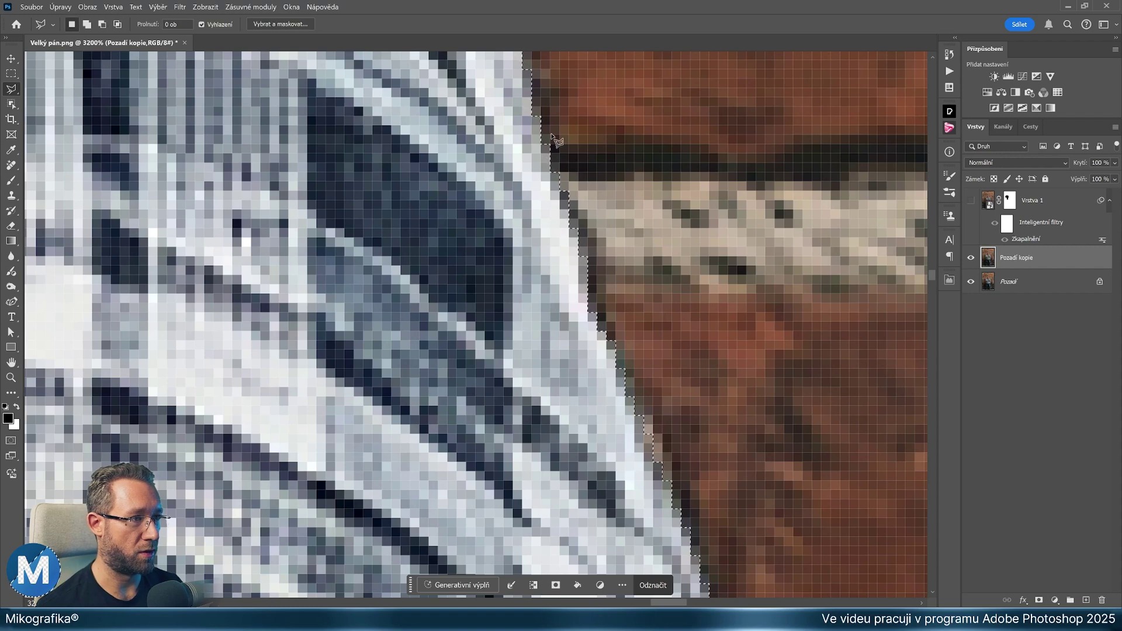
{"action": "scroll", "coordinate": [602, 128], "scroll_direction": "down", "scroll_amount": 5}
{"action": "scroll", "coordinate": [605, 129], "scroll_direction": "down", "scroll_amount": 5}
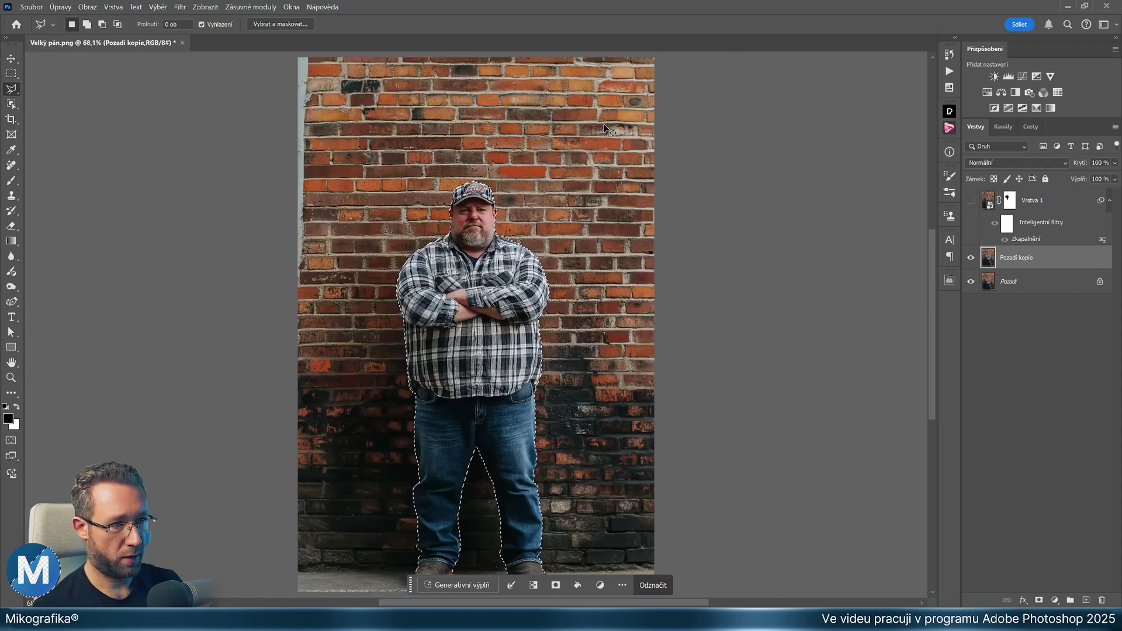
{"action": "scroll", "coordinate": [445, 175], "scroll_direction": "down", "scroll_amount": 3}
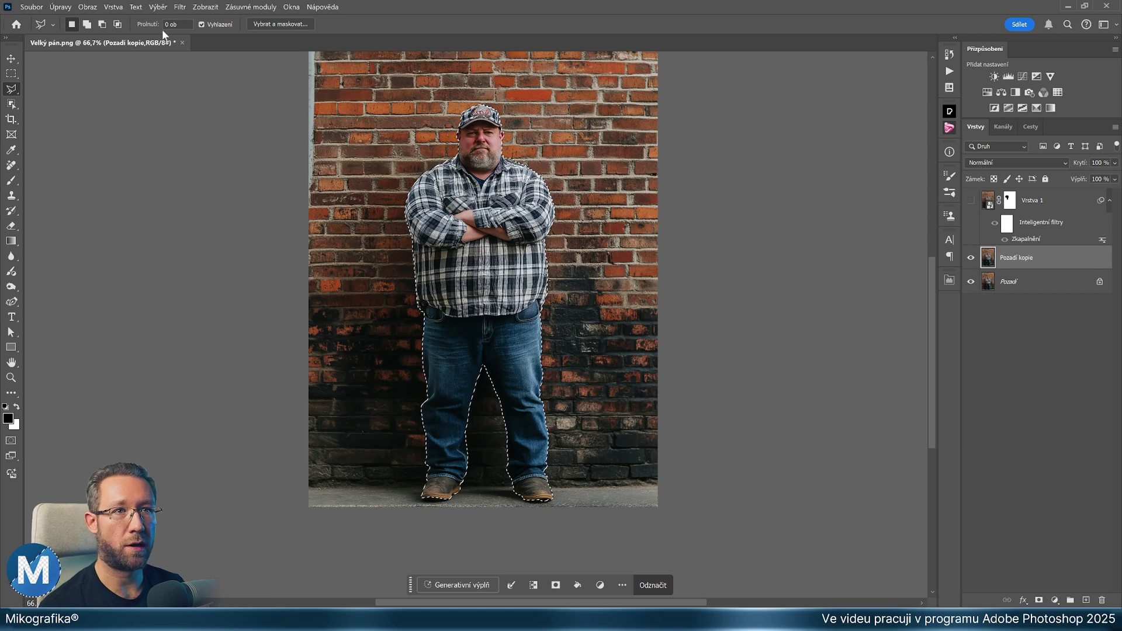
Expand the man's selection by 20 px with Select > Modify > Expand.
{"action": "left_click", "coordinate": [158, 6]}
{"action": "mouse_move", "coordinate": [207, 171]}
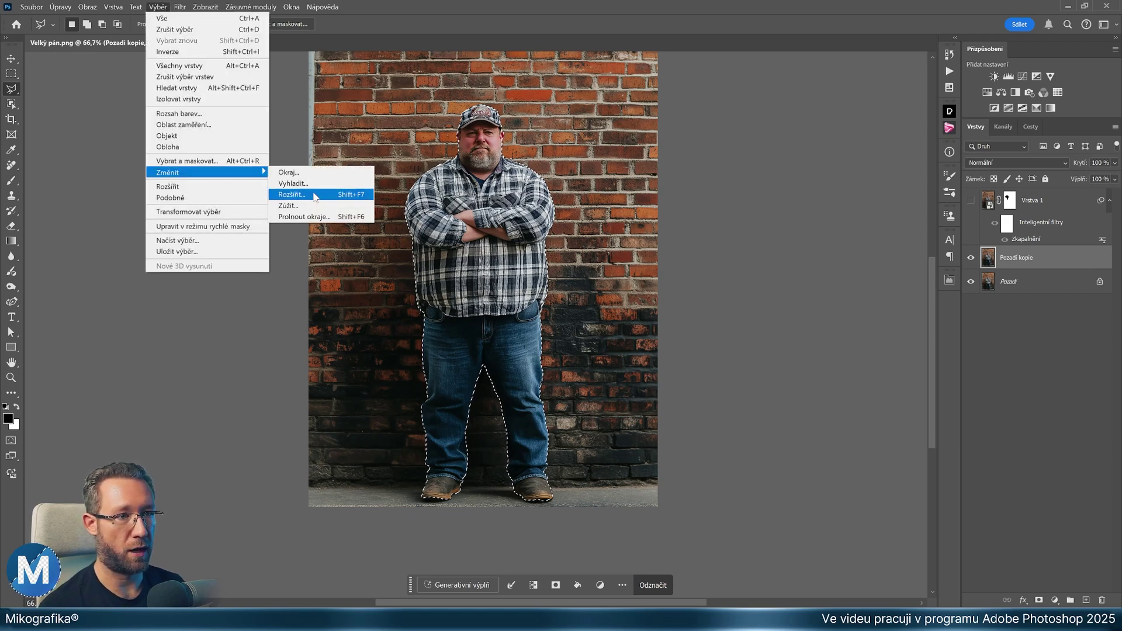
{"action": "left_click", "coordinate": [316, 196]}
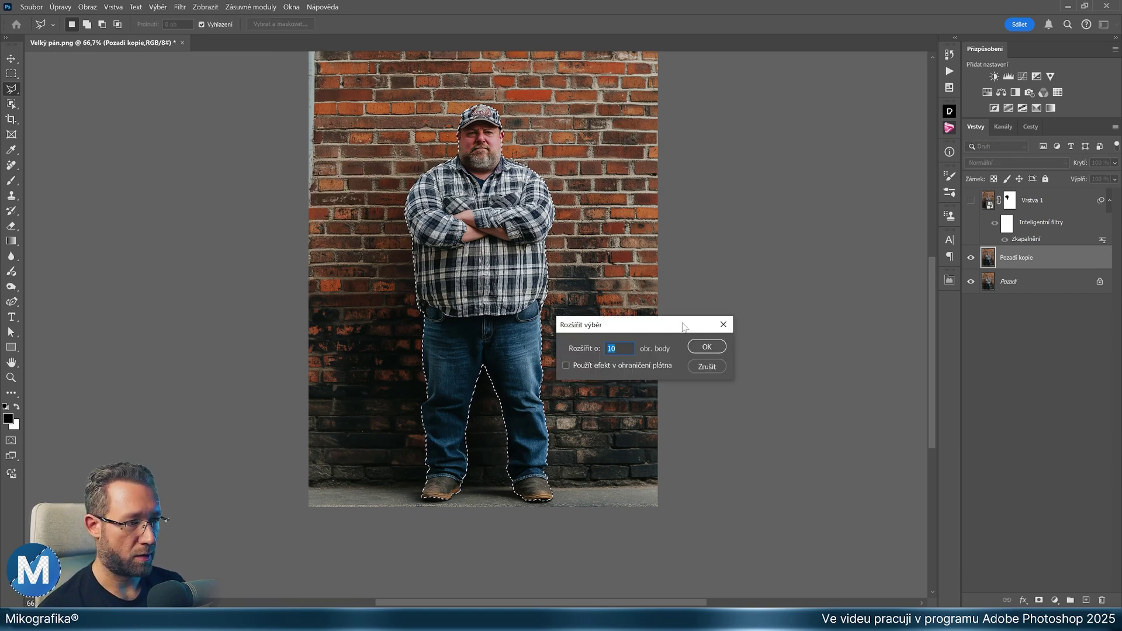
{"action": "left_click", "coordinate": [705, 349]}
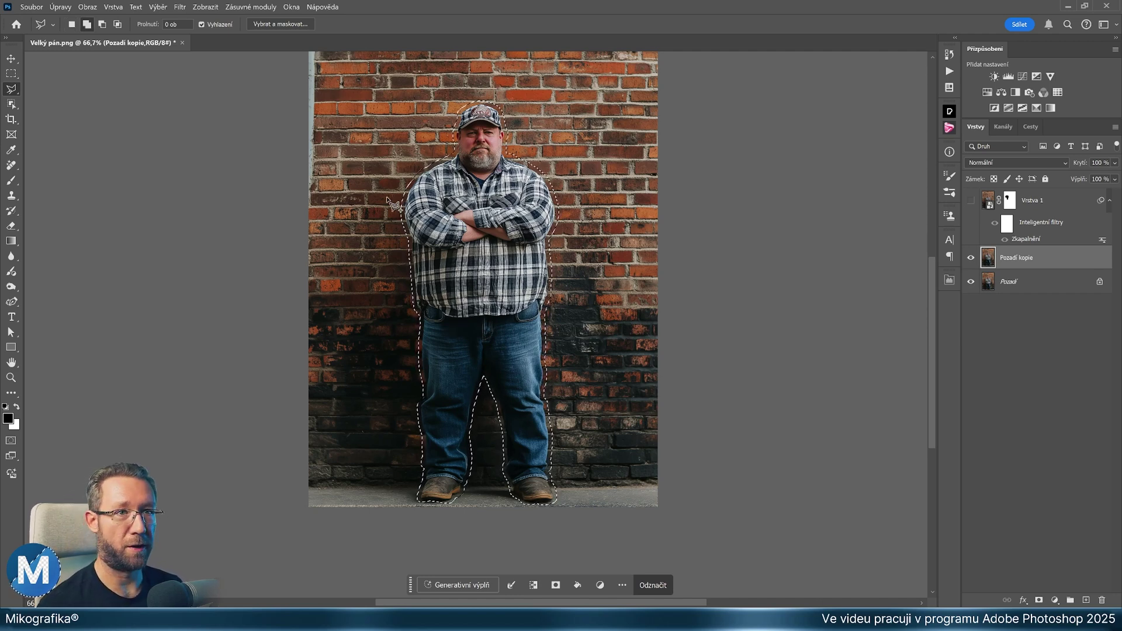
Fill the expanded selection with Content-Aware contents to erase the man.
{"action": "key", "text": "shift+F5"}
{"action": "left_click", "coordinate": [643, 186]}
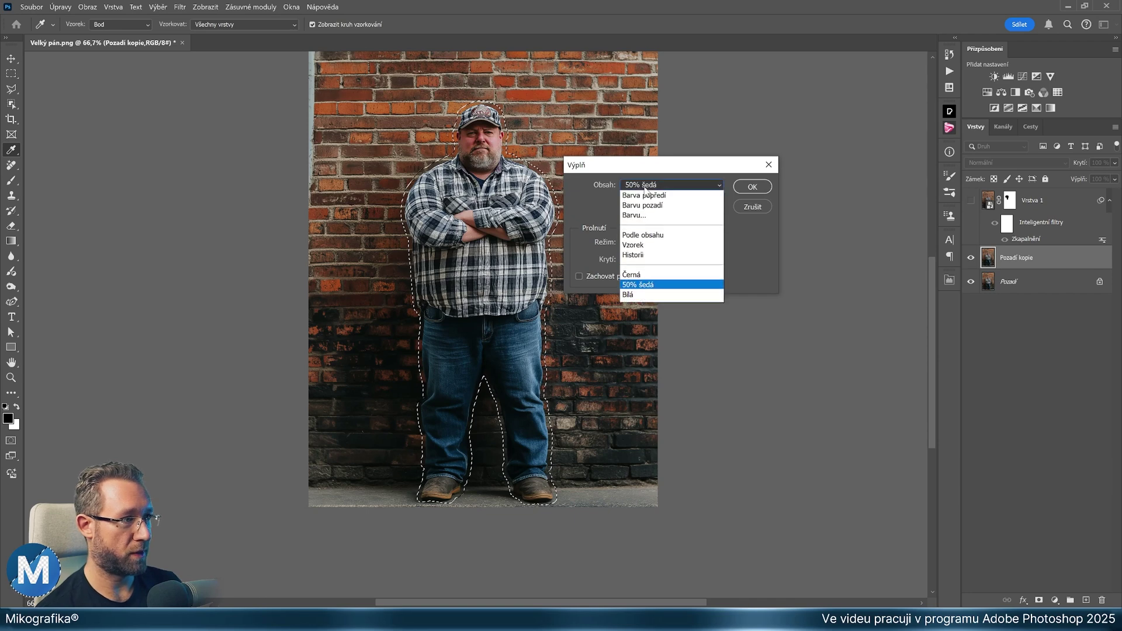
{"action": "left_click", "coordinate": [673, 235]}
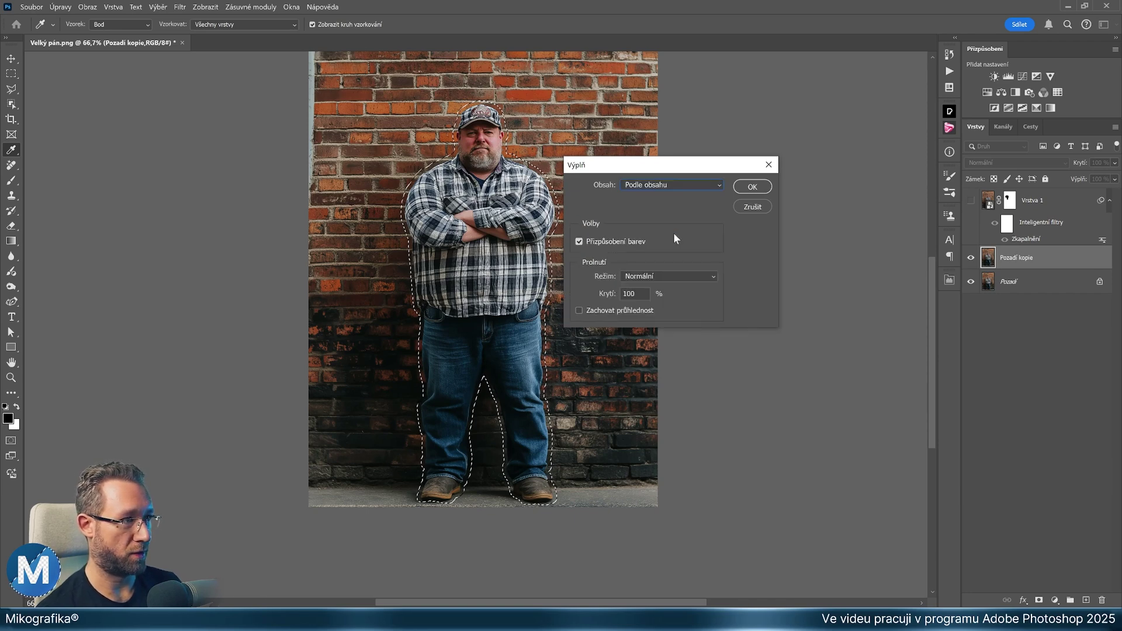
{"action": "left_click", "coordinate": [752, 186]}
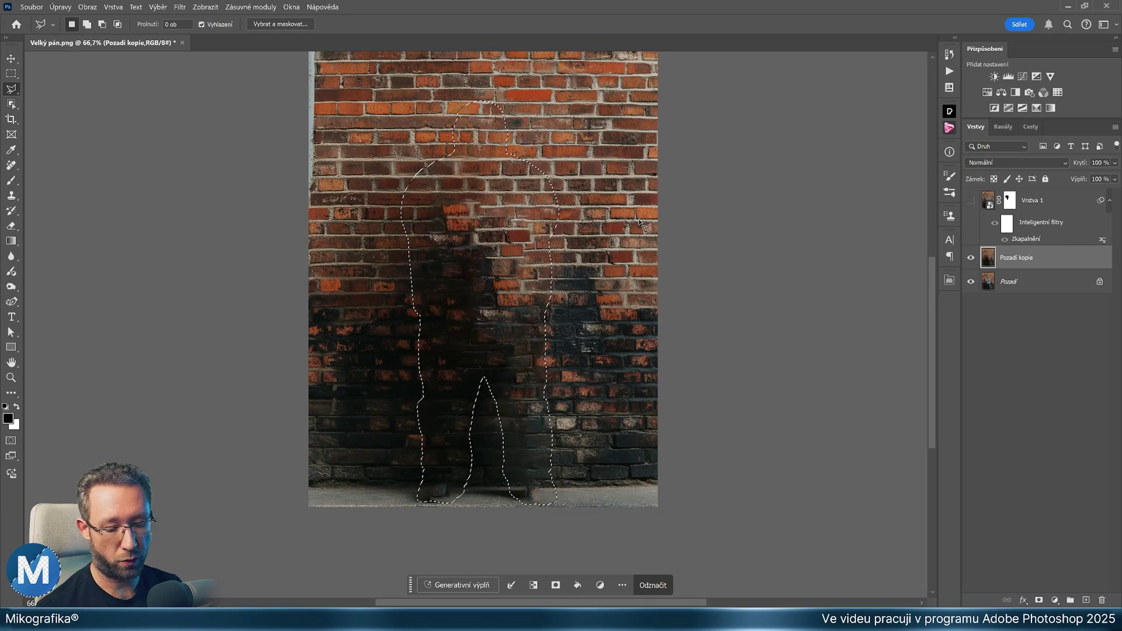
Deselect, pan around the filled wall at 200%, then zoom back out to fit.
{"action": "key", "text": "ctrl+d"}
{"action": "scroll", "coordinate": [550, 190], "scroll_direction": "up", "scroll_amount": 2}
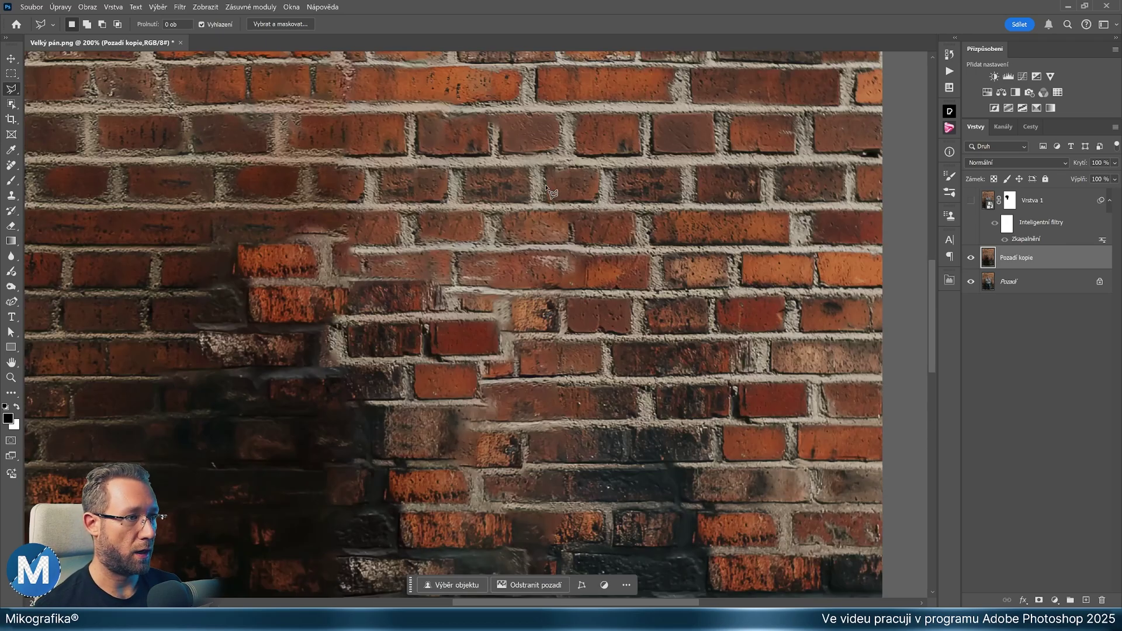
{"action": "left_click_drag", "start_coordinate": [414, 125], "coordinate": [423, 263]}
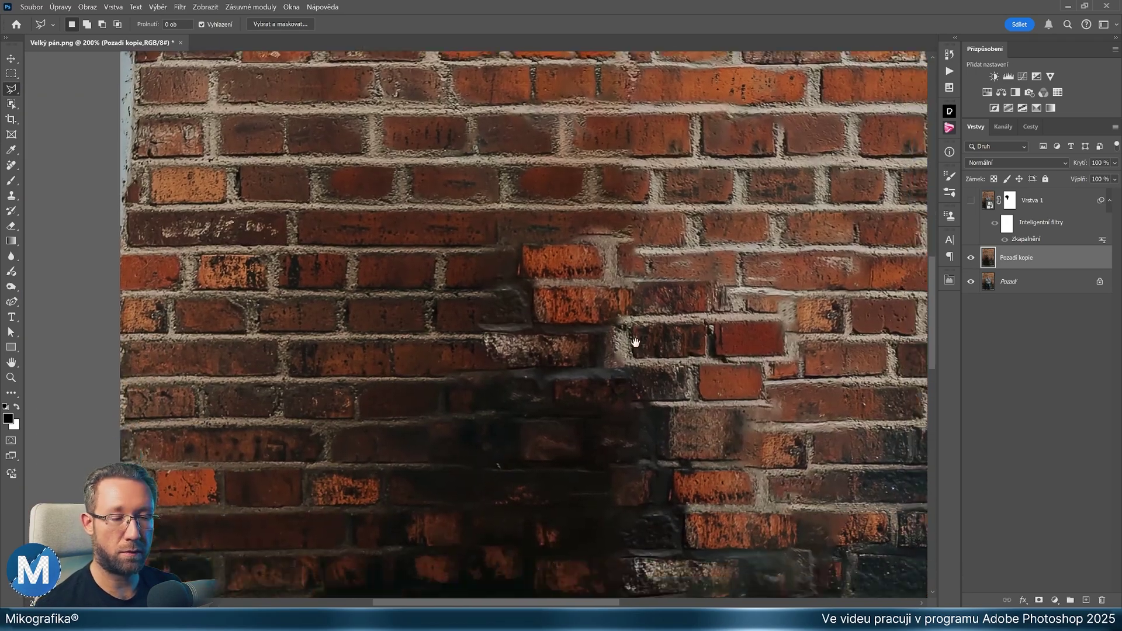
{"action": "left_click_drag", "start_coordinate": [620, 123], "coordinate": [466, 275]}
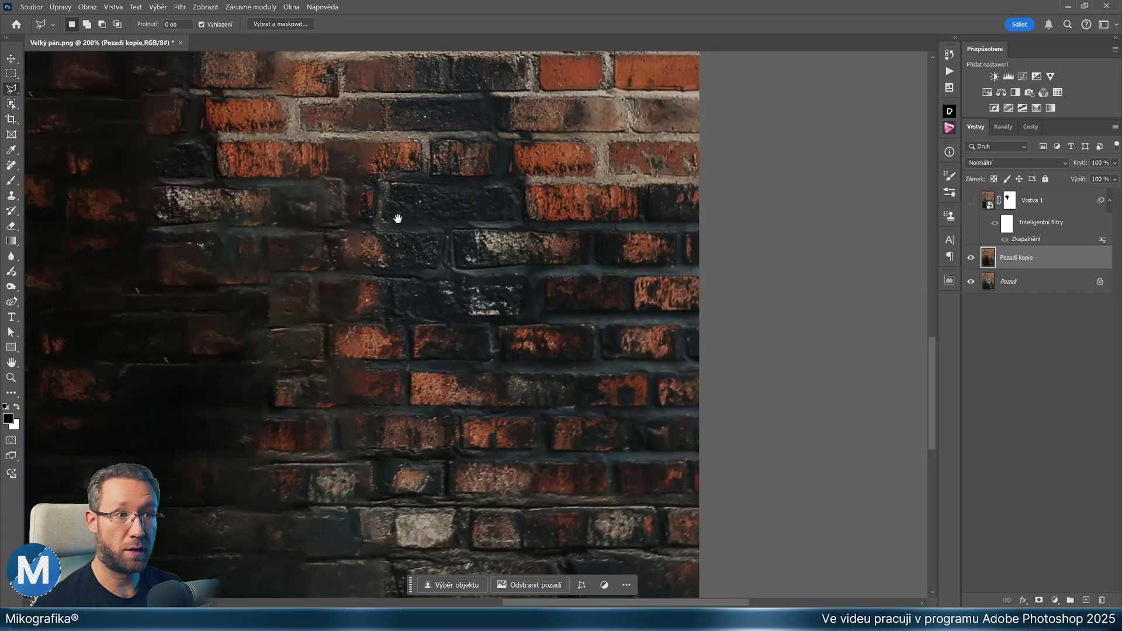
{"action": "left_click_drag", "start_coordinate": [398, 218], "coordinate": [565, 342]}
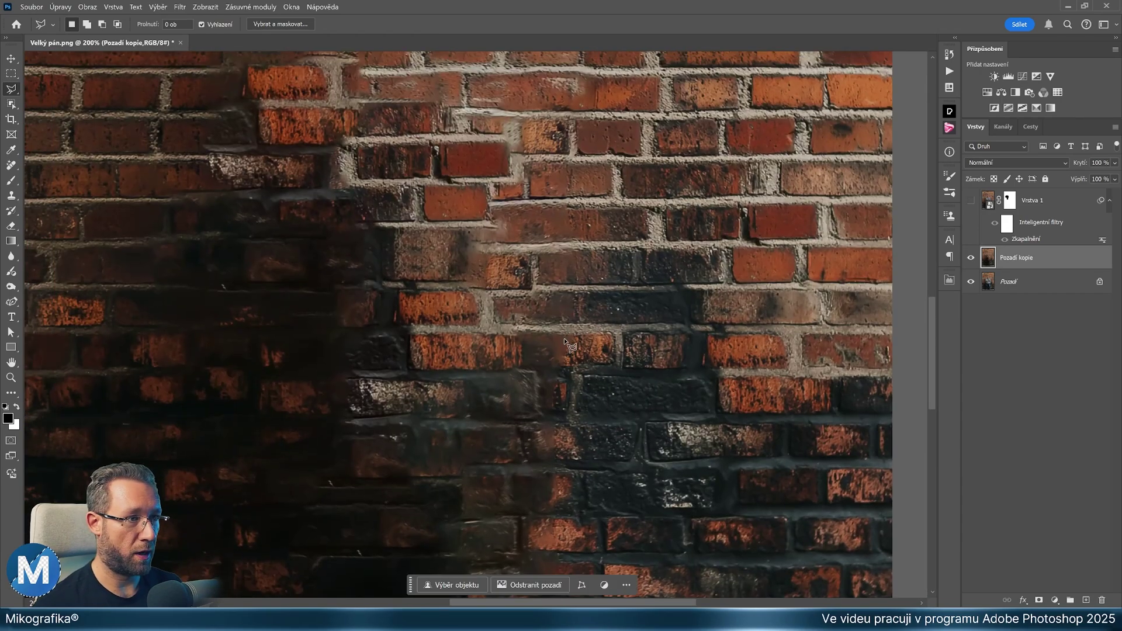
{"action": "left_click_drag", "start_coordinate": [443, 182], "coordinate": [590, 233]}
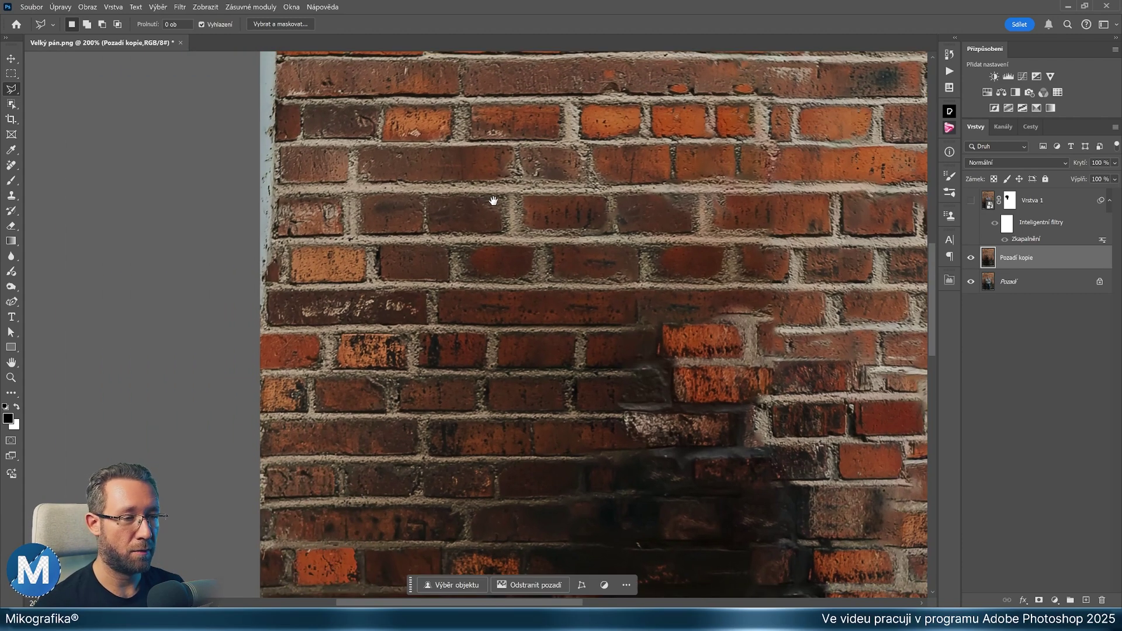
{"action": "left_click_drag", "start_coordinate": [494, 201], "coordinate": [384, 101]}
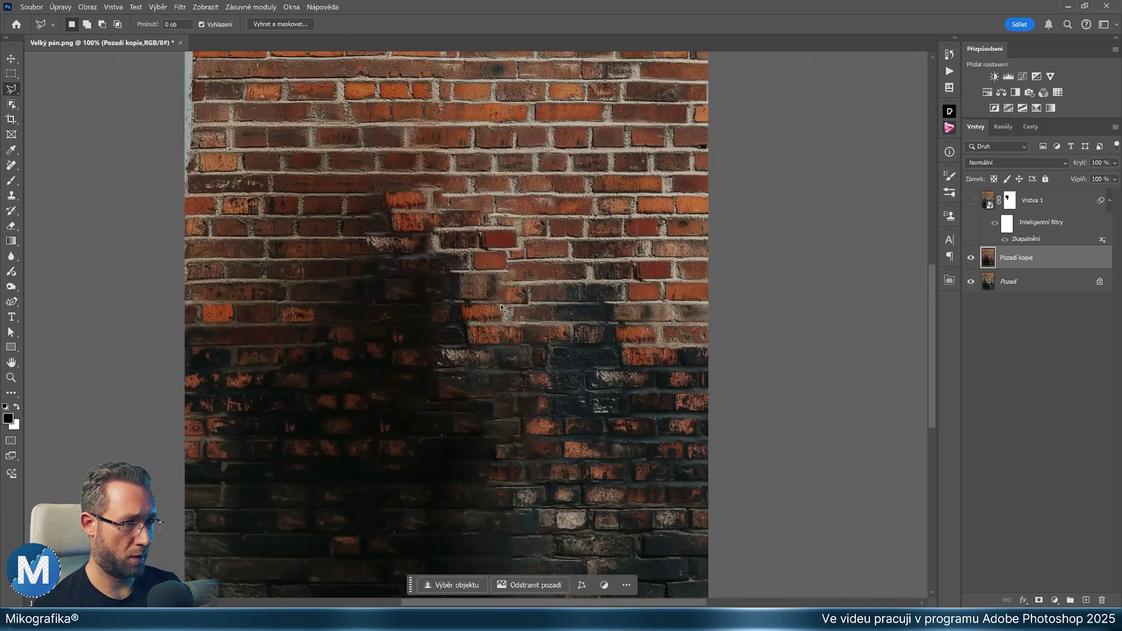
{"action": "key", "text": "ctrl+minus"}
{"action": "key", "text": "ctrl+minus"}
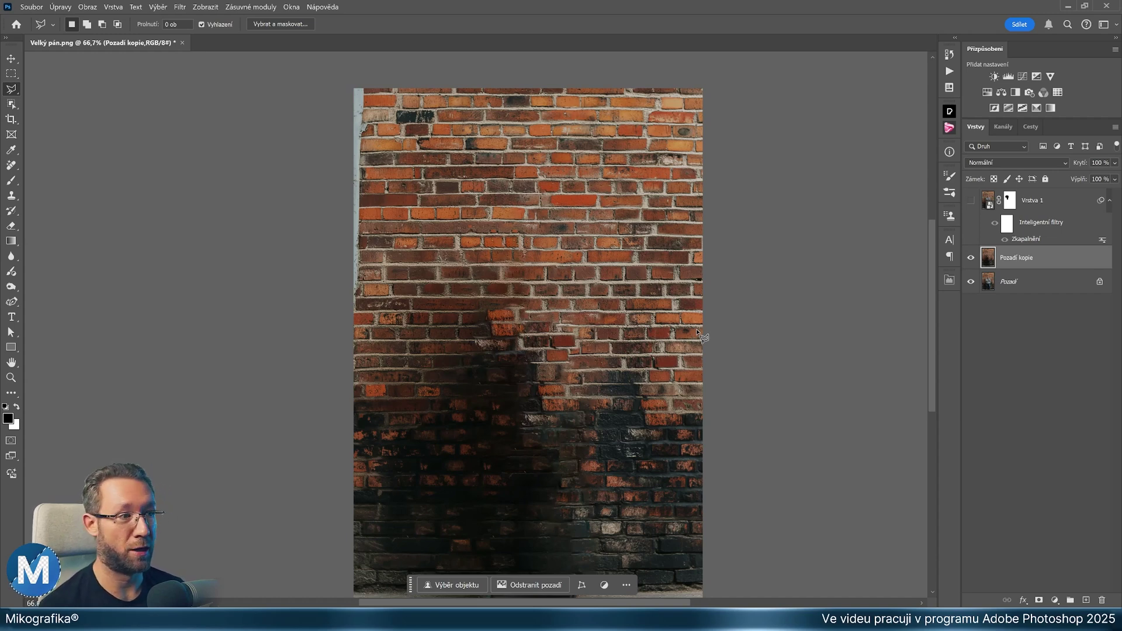
{"action": "scroll", "coordinate": [760, 315], "scroll_direction": "down", "scroll_amount": 1}
Toggle the Pozadí kopie layer on and off to compare the fill with the original.
{"action": "left_click", "coordinate": [973, 259]}
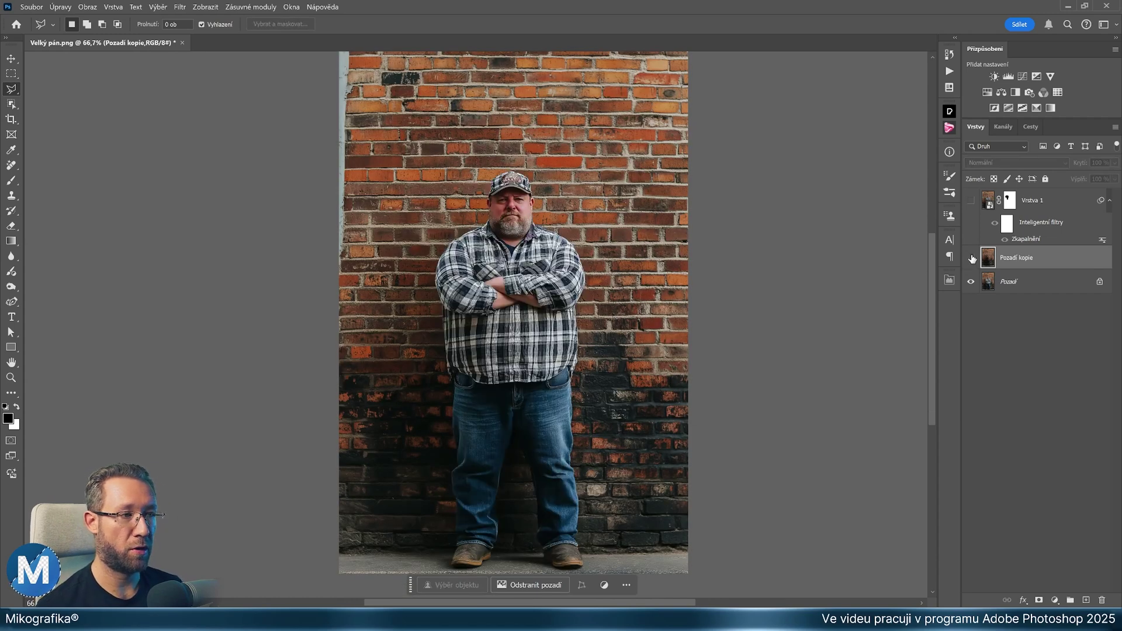
{"action": "left_click", "coordinate": [972, 258]}
{"action": "left_click", "coordinate": [972, 259]}
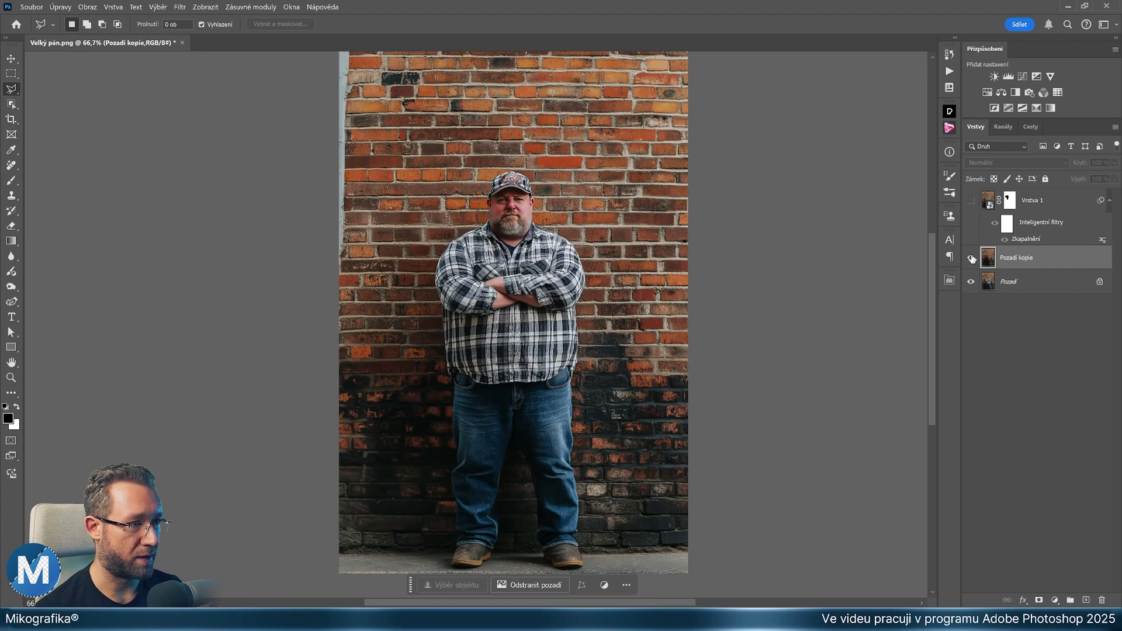
{"action": "left_click", "coordinate": [972, 259]}
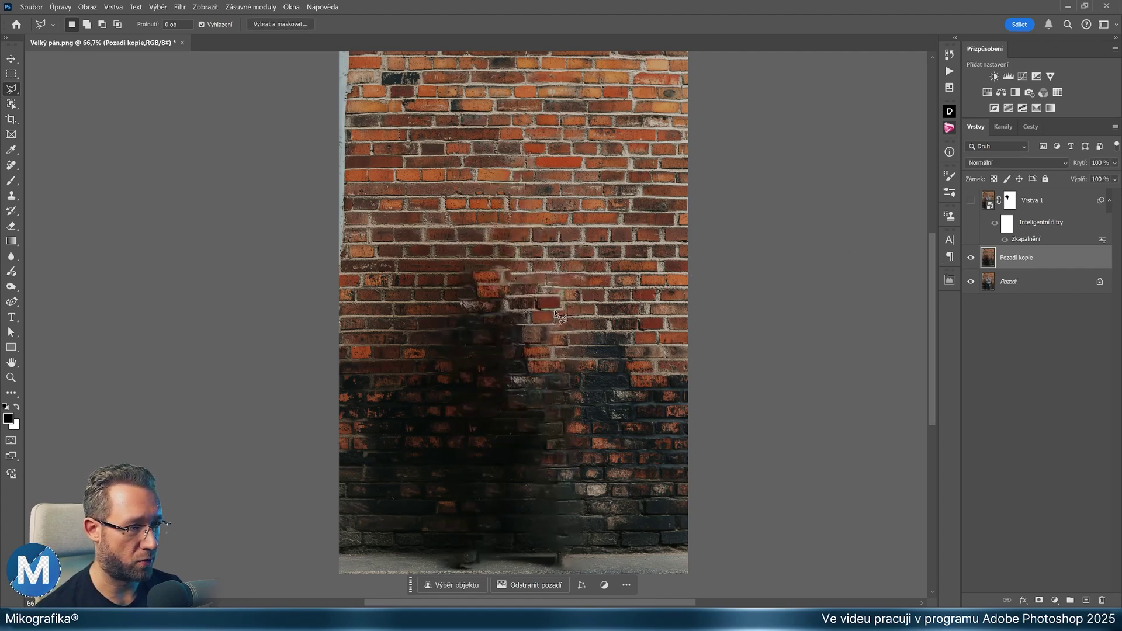
{"action": "left_click", "coordinate": [972, 259]}
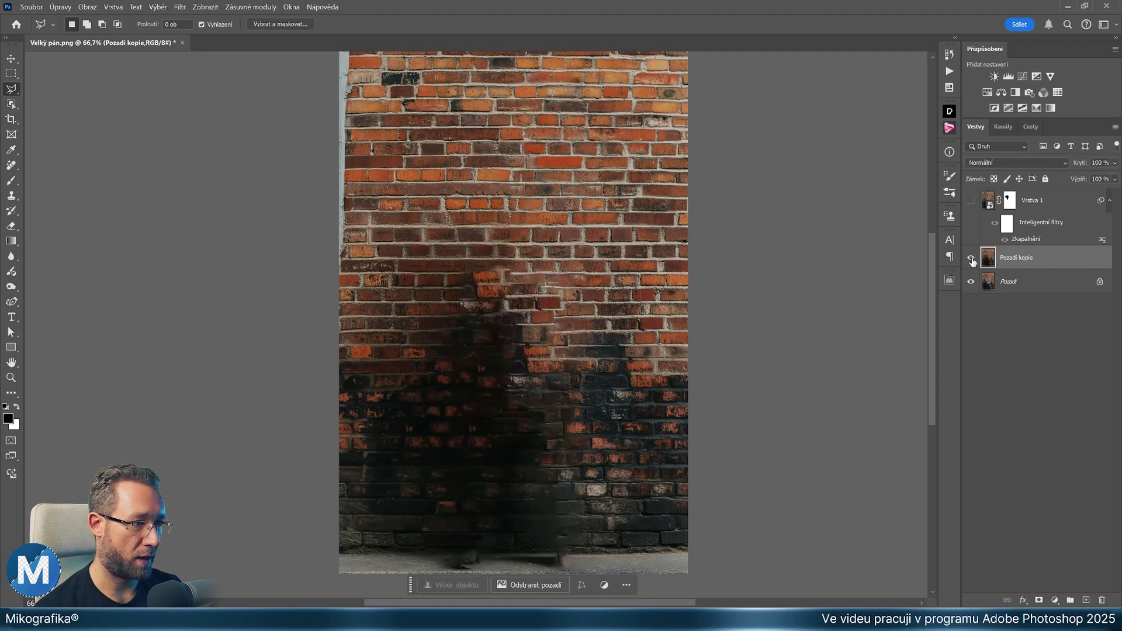
{"action": "left_click", "coordinate": [972, 259]}
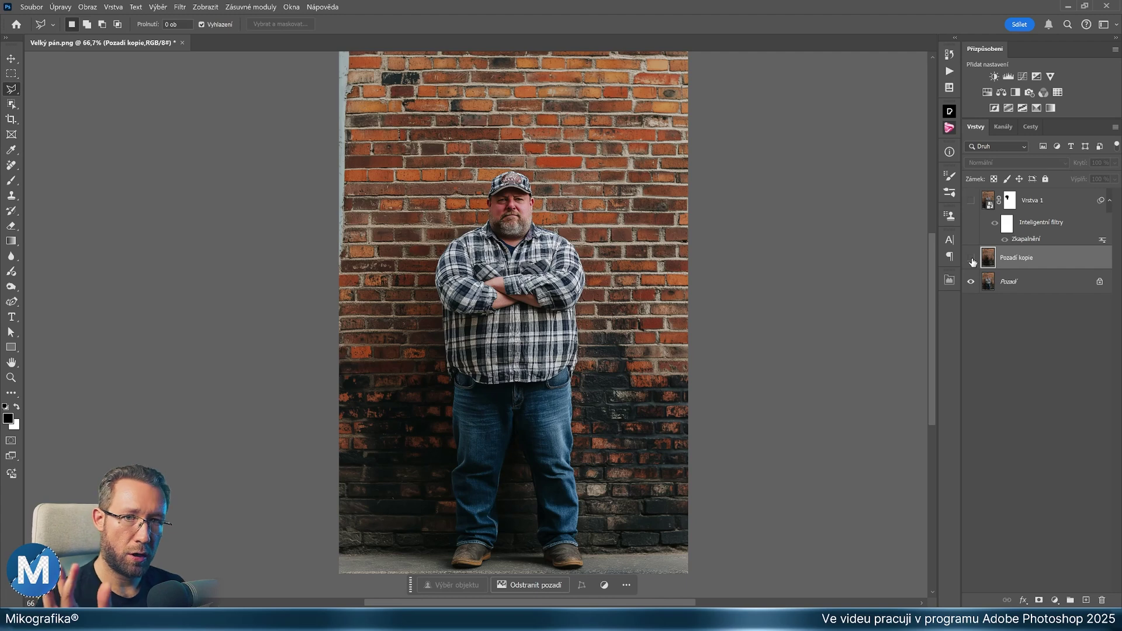
{"action": "left_click", "coordinate": [972, 259]}
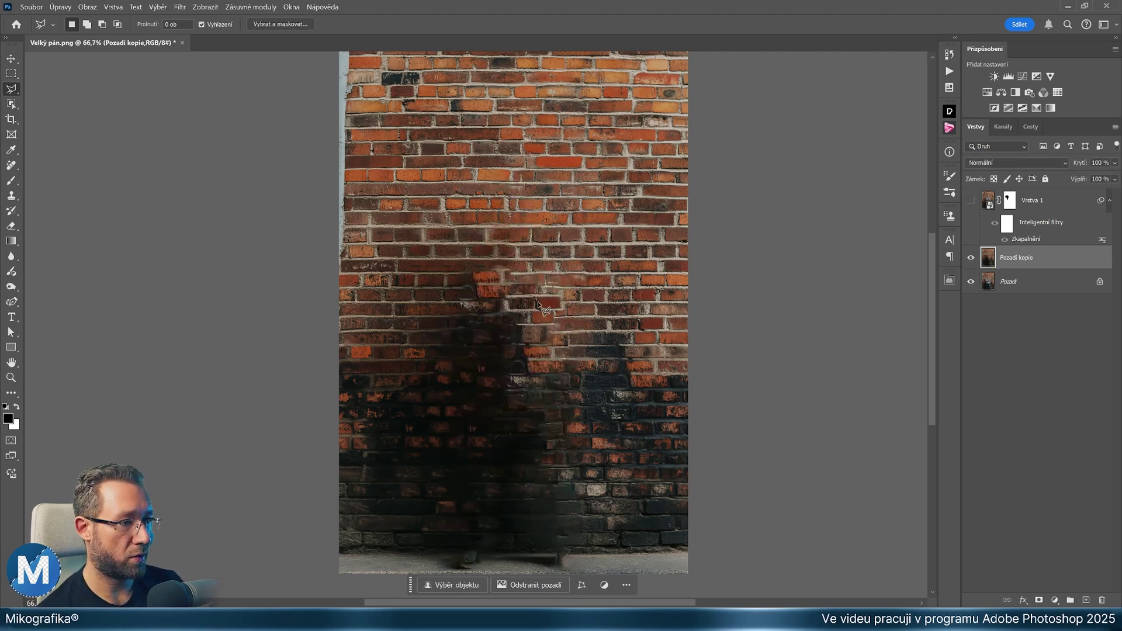
Outline a small wall patch right of the head, then hide Pozadí kopie.
{"action": "left_click", "coordinate": [565, 318]}
{"action": "left_click", "coordinate": [566, 289]}
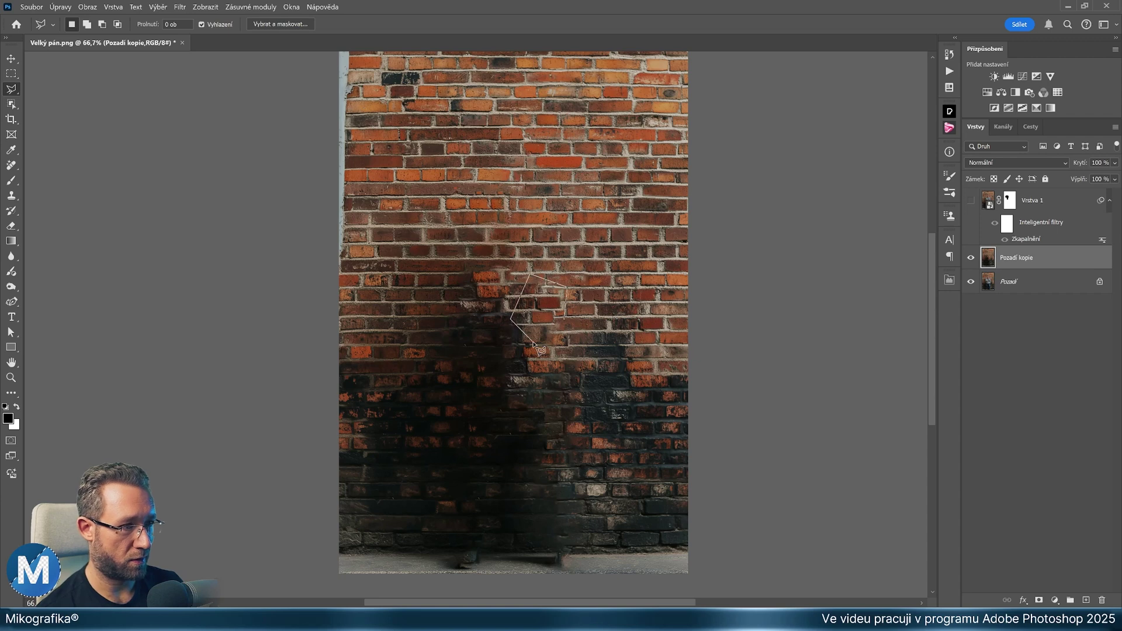
{"action": "left_click", "coordinate": [562, 330]}
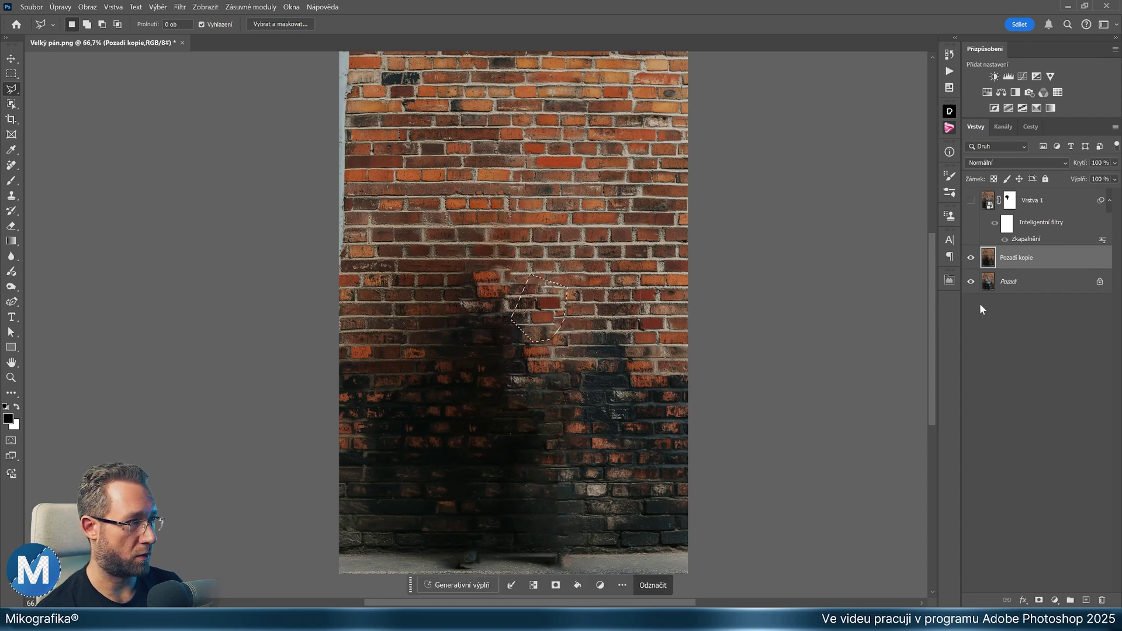
{"action": "left_click", "coordinate": [971, 260]}
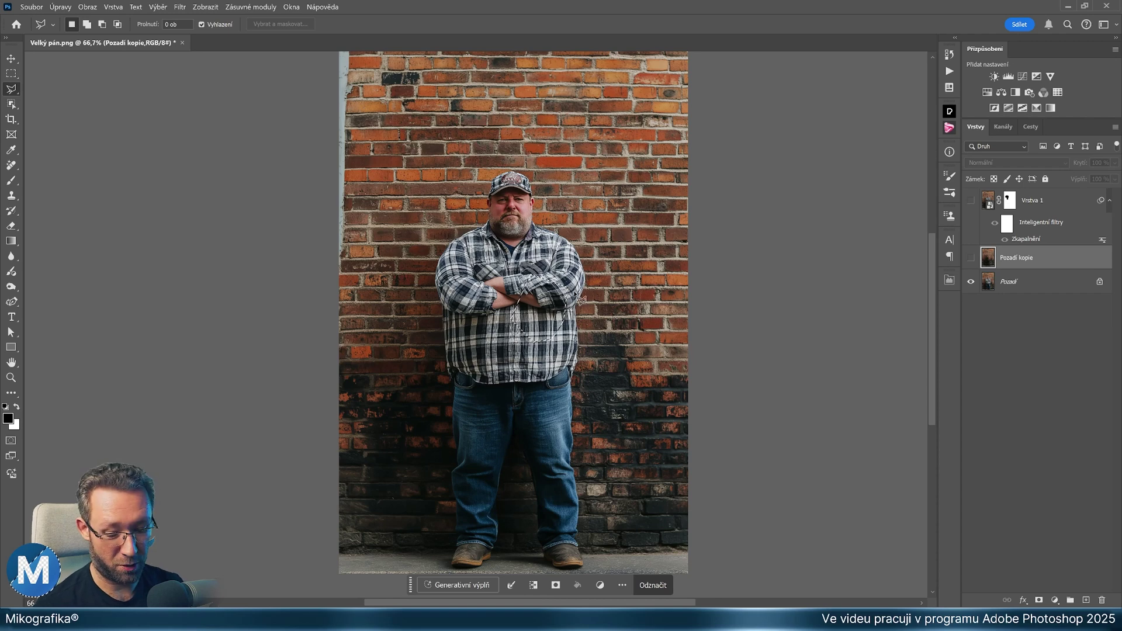
Deselect, show both layers, and replace Vrstva 1's old mask with a new white mask.
{"action": "key", "text": "ctrl+d"}
{"action": "key", "text": "h"}
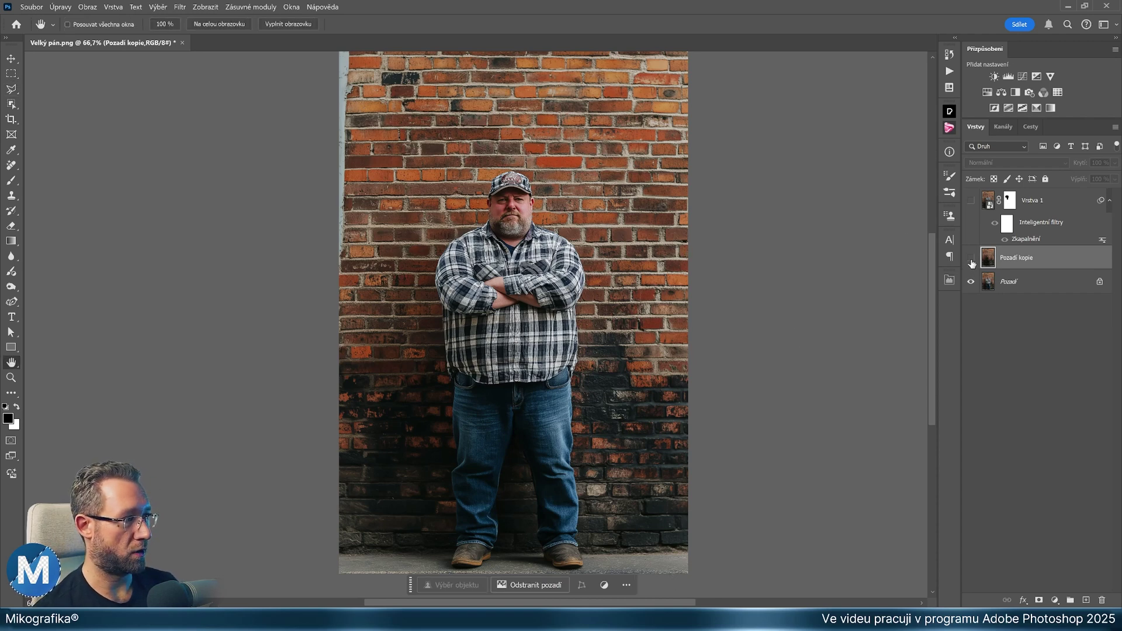
{"action": "left_click", "coordinate": [971, 259]}
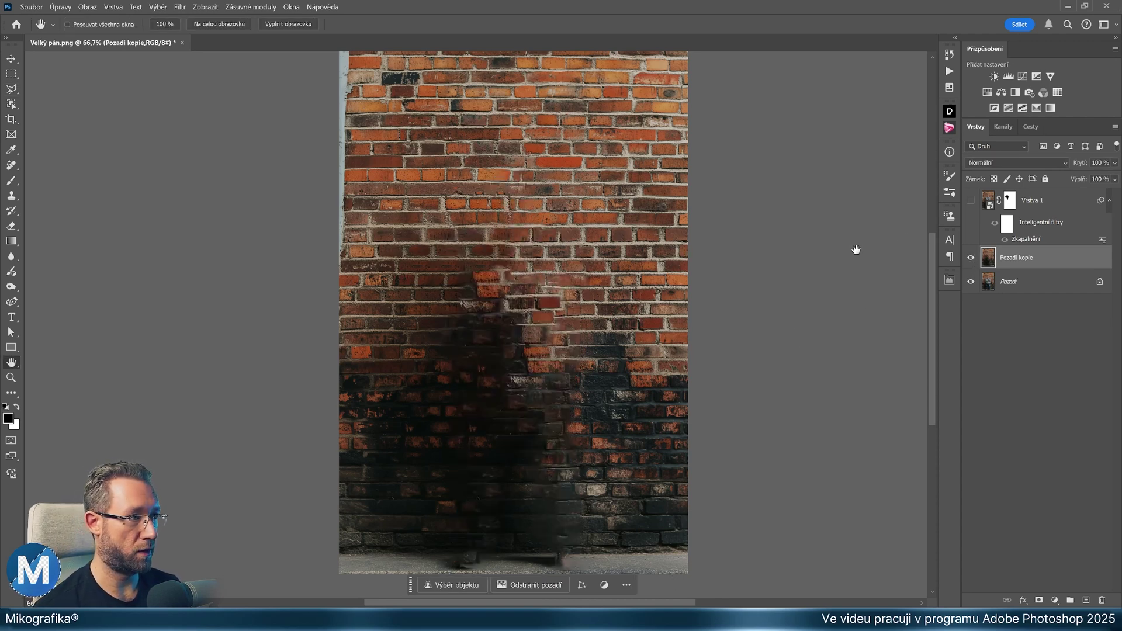
{"action": "left_click", "coordinate": [988, 202]}
{"action": "left_click", "coordinate": [972, 202]}
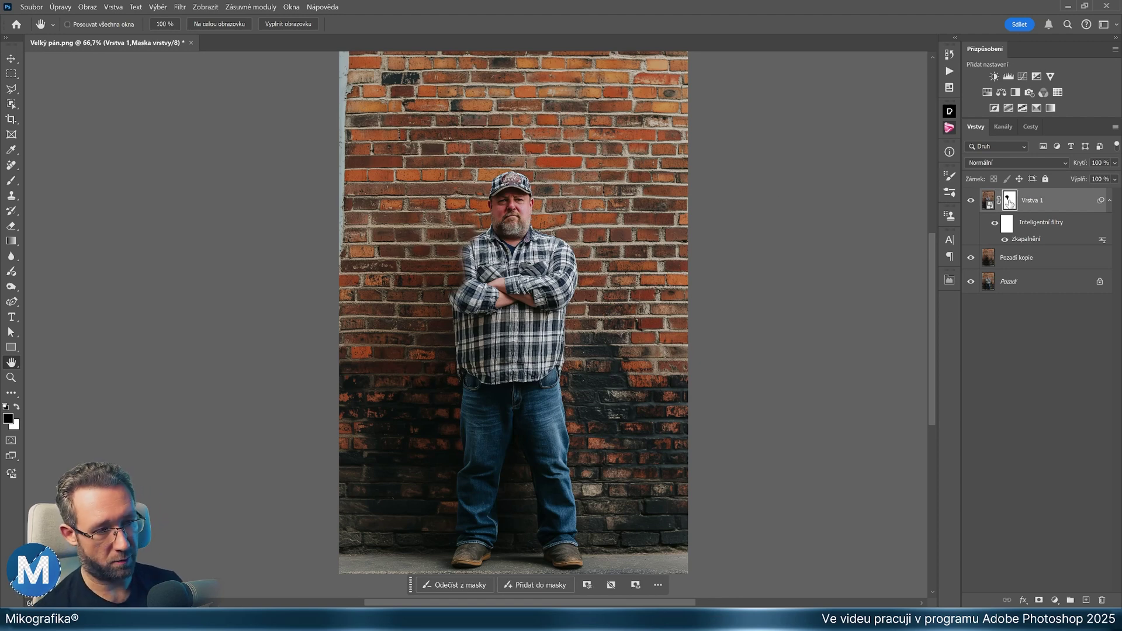
{"action": "left_click_drag", "start_coordinate": [1009, 203], "coordinate": [1102, 600]}
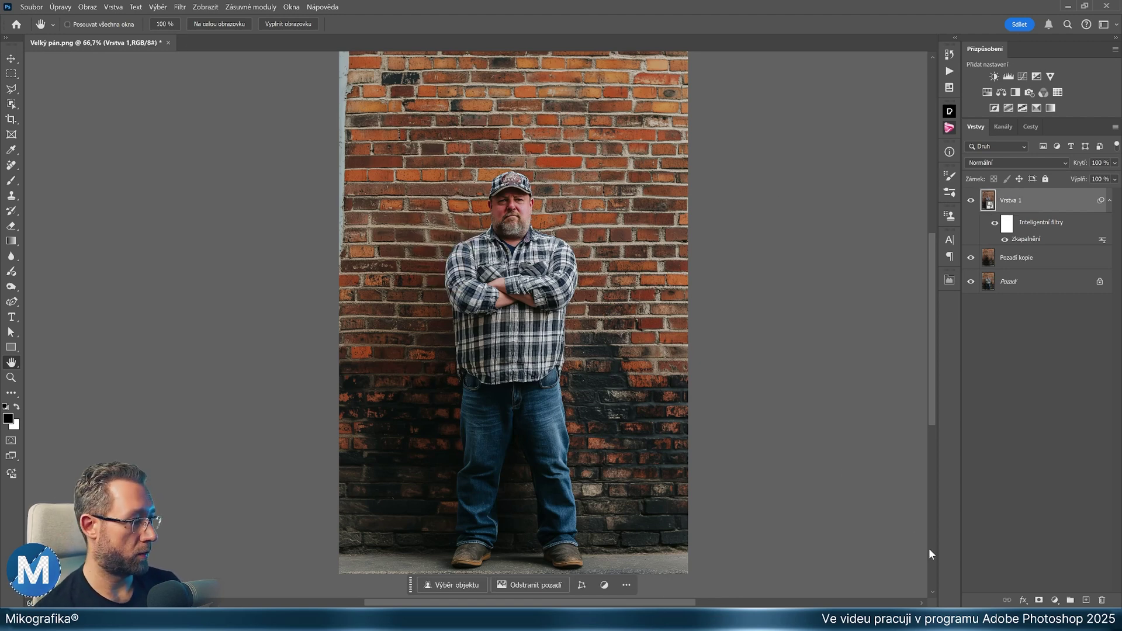
{"action": "left_click", "coordinate": [1040, 600]}
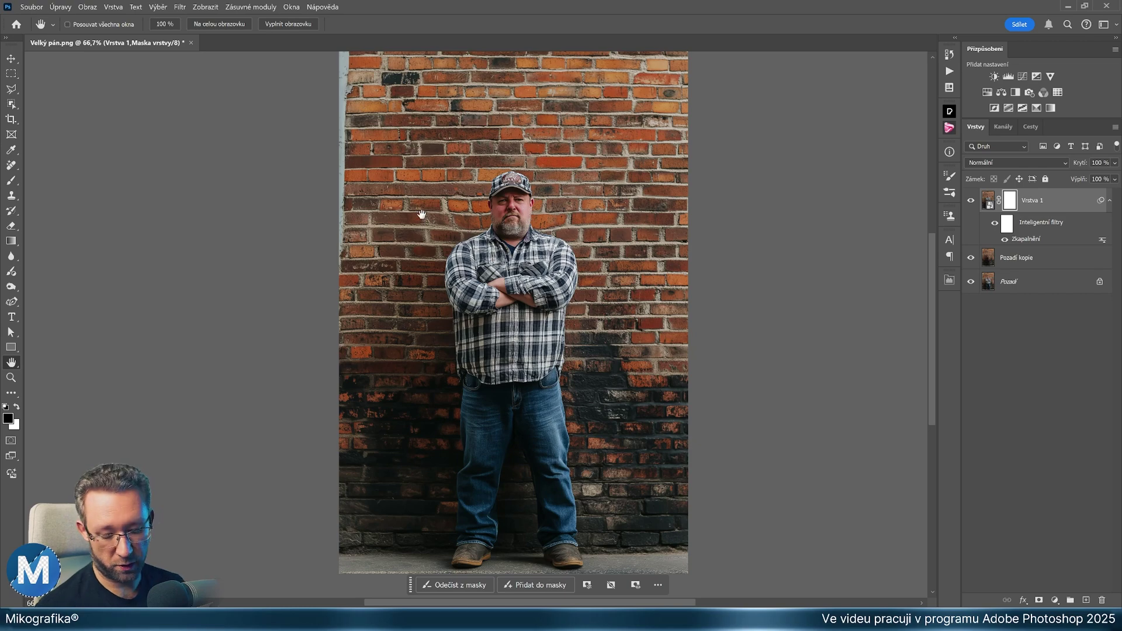
Paint the new mask over bricks left of the head with a 125 px hard round brush.
{"action": "key", "text": "b"}
{"action": "scroll", "coordinate": [455, 222], "scroll_direction": "up", "scroll_amount": 3}
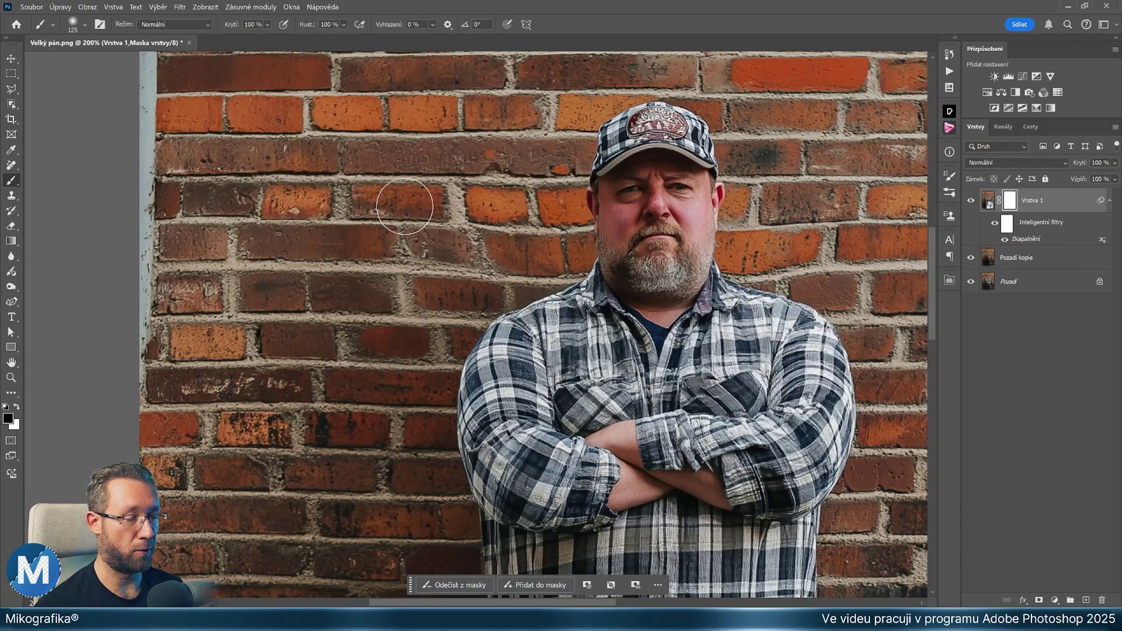
{"action": "right_click", "coordinate": [405, 206]}
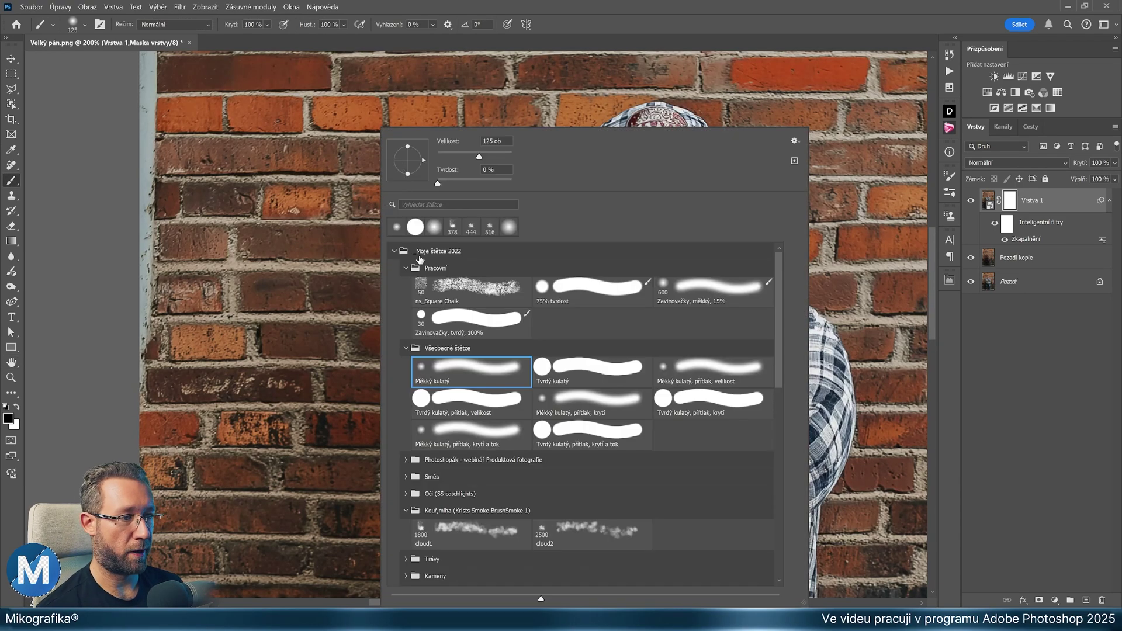
{"action": "double_click", "coordinate": [563, 372]}
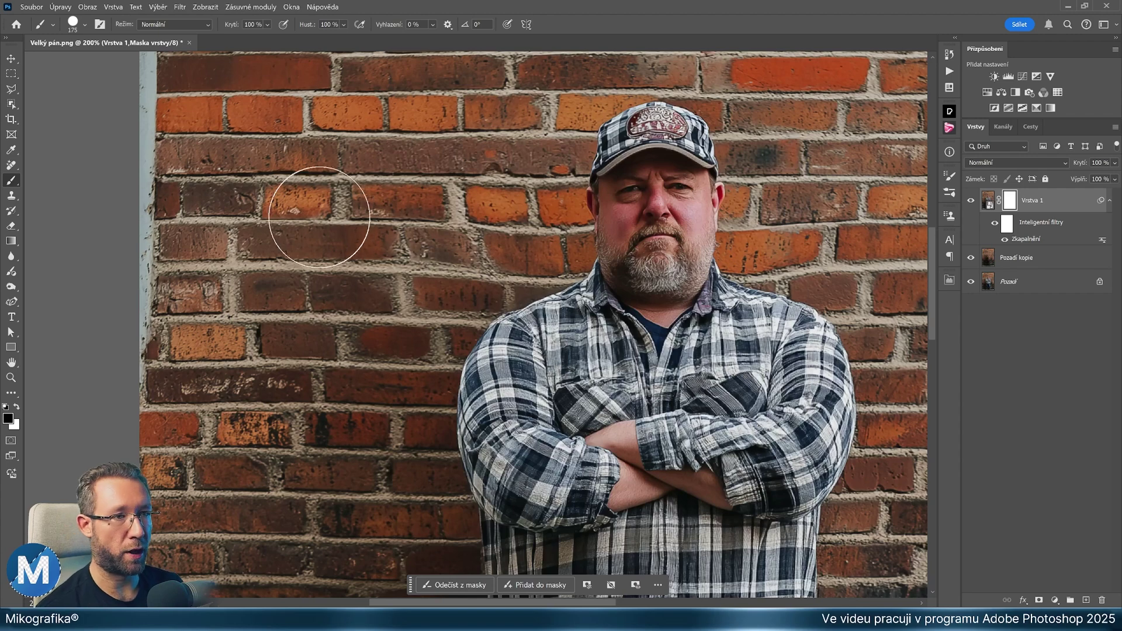
{"action": "key", "text": "bracketleft"}
{"action": "key", "text": "bracketleft"}
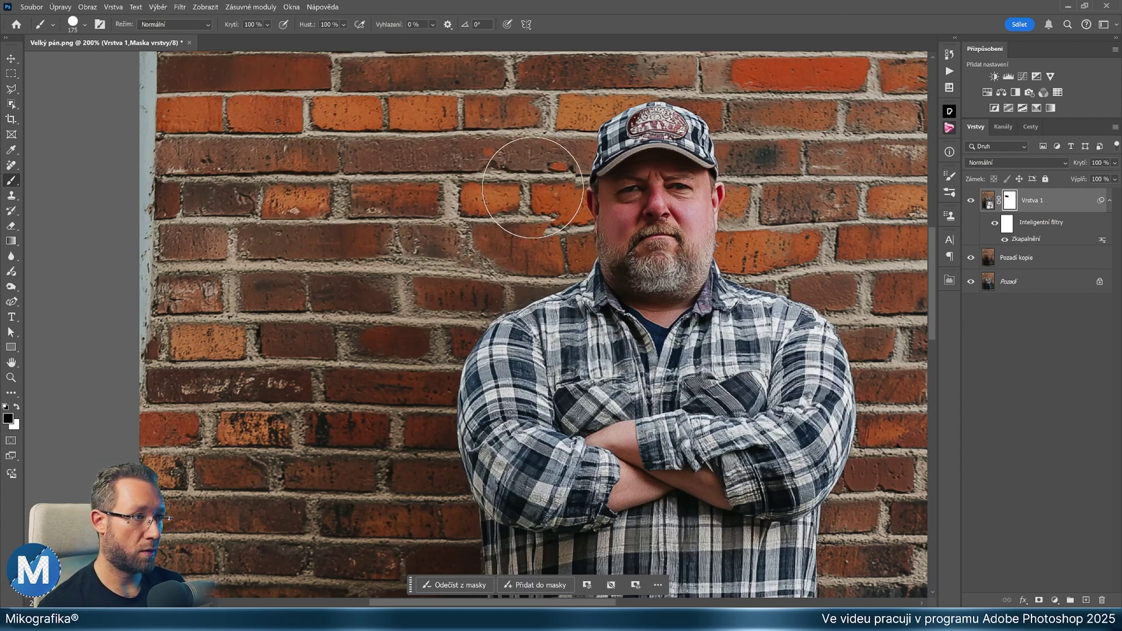
{"action": "mouse_move", "coordinate": [550, 228]}
{"action": "left_mouse_down"}
{"action": "mouse_move", "coordinate": [552, 253]}
{"action": "mouse_move", "coordinate": [450, 313]}
{"action": "mouse_move", "coordinate": [405, 419]}
{"action": "left_mouse_up"}
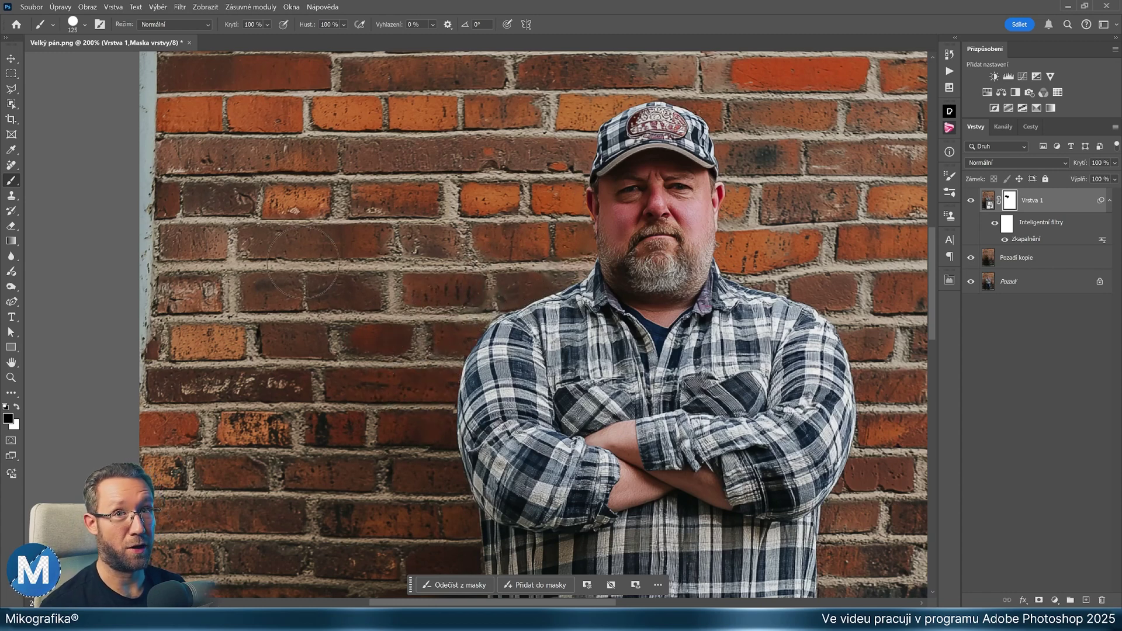
Pan over and paint the mask on bricks right of the head, then view the feet.
{"action": "key", "text": "space"}
{"action": "left_click_drag", "start_coordinate": [720, 202], "coordinate": [545, 243]}
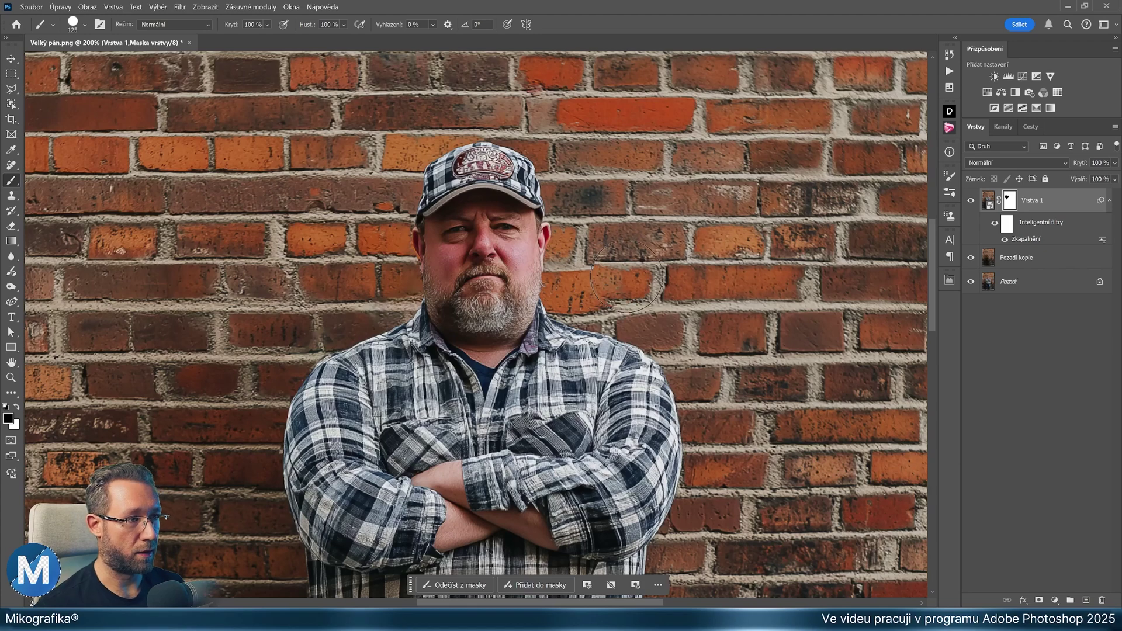
{"action": "left_click_drag", "start_coordinate": [585, 290], "coordinate": [582, 202]}
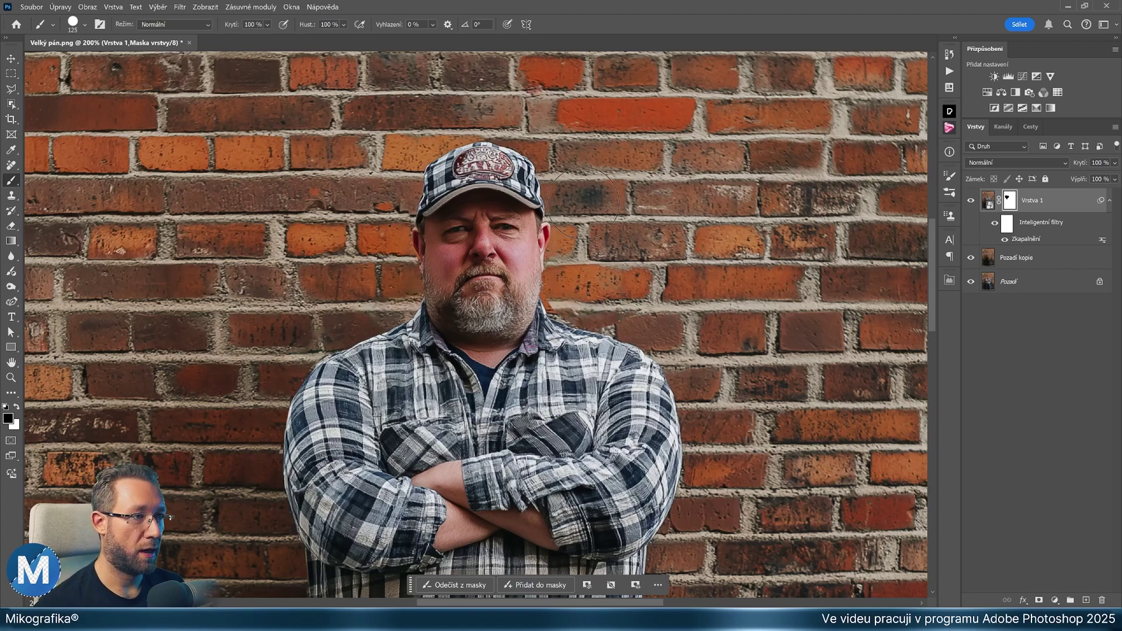
{"action": "scroll", "coordinate": [533, 268], "scroll_direction": "down", "scroll_amount": 2}
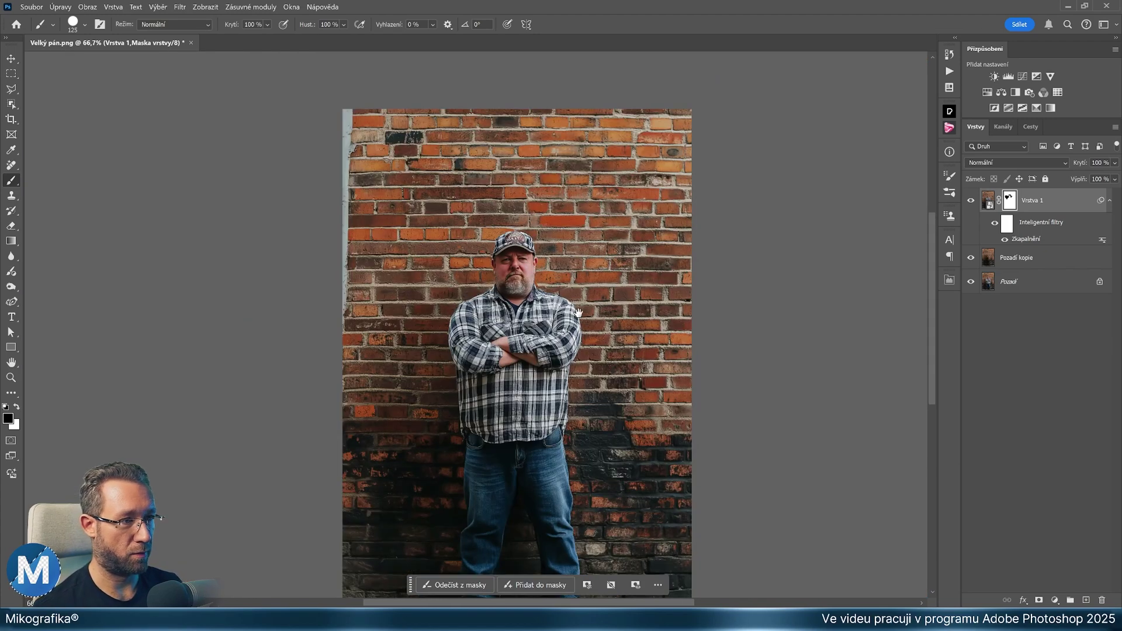
{"action": "left_click_drag", "start_coordinate": [579, 313], "coordinate": [576, 237]}
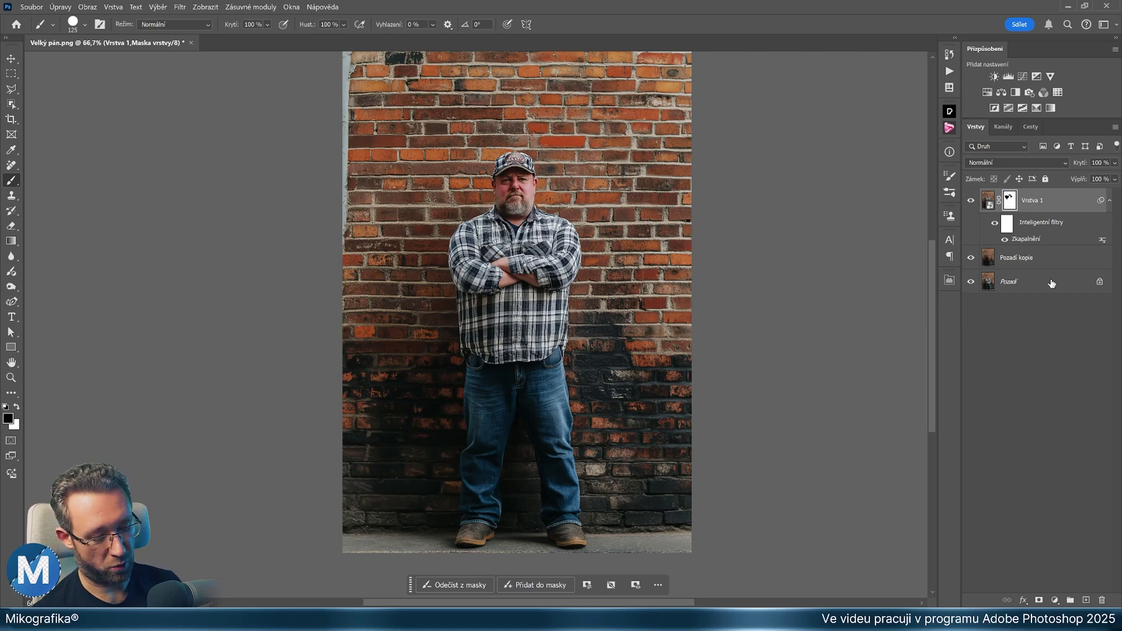
Delete the painted mask from Vrstva 1 and select the man with Select > Object.
{"action": "key", "text": "Delete"}
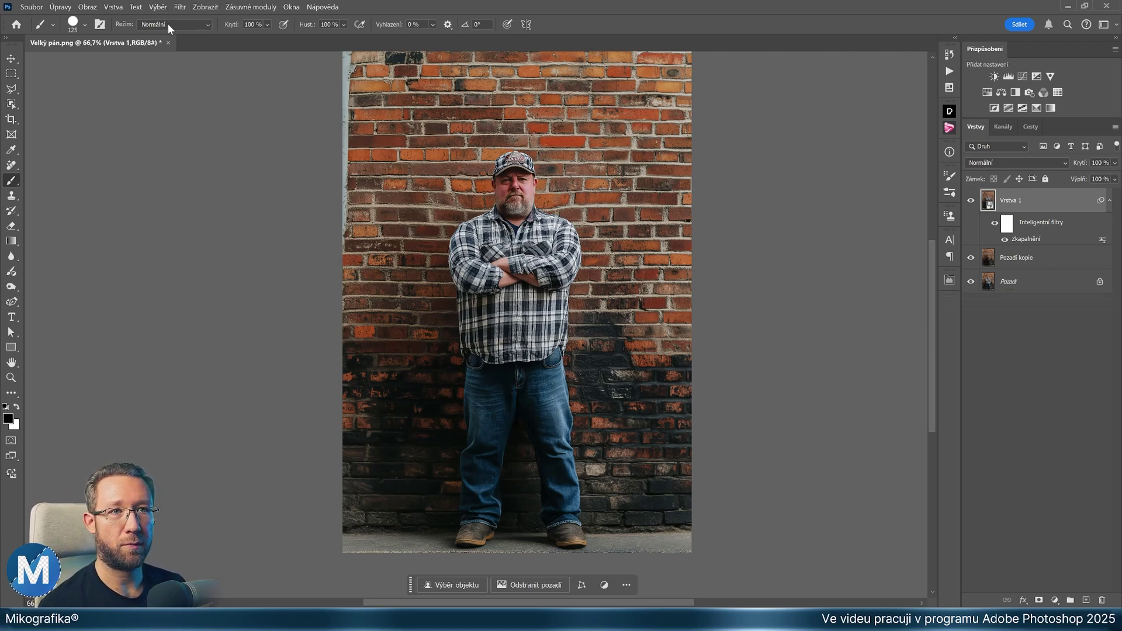
{"action": "left_click", "coordinate": [158, 6]}
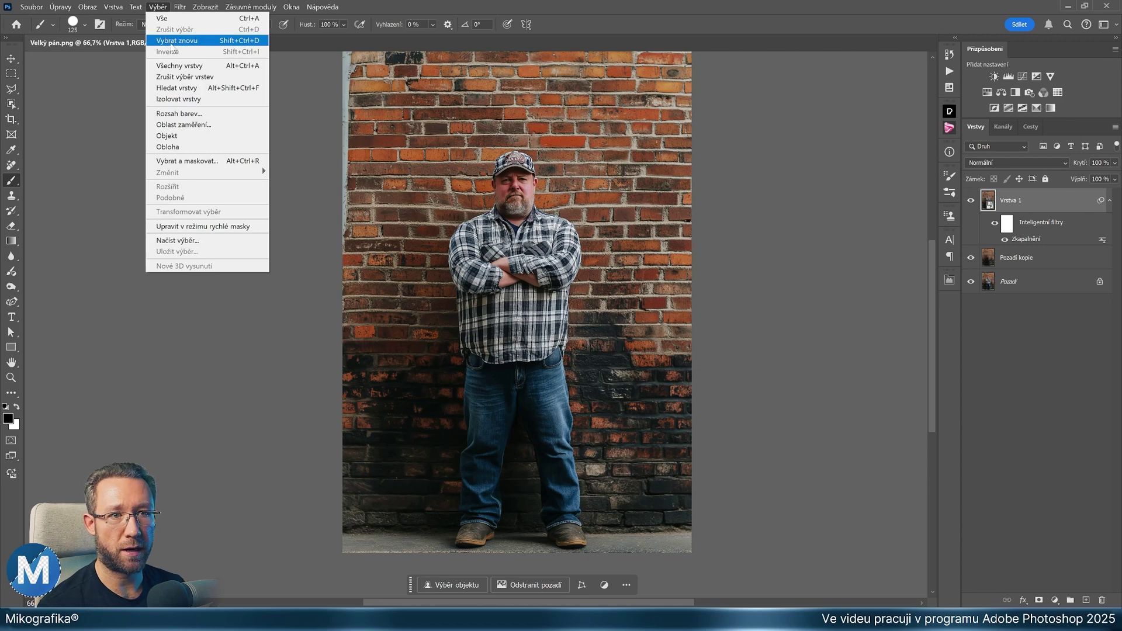
{"action": "left_click", "coordinate": [193, 139]}
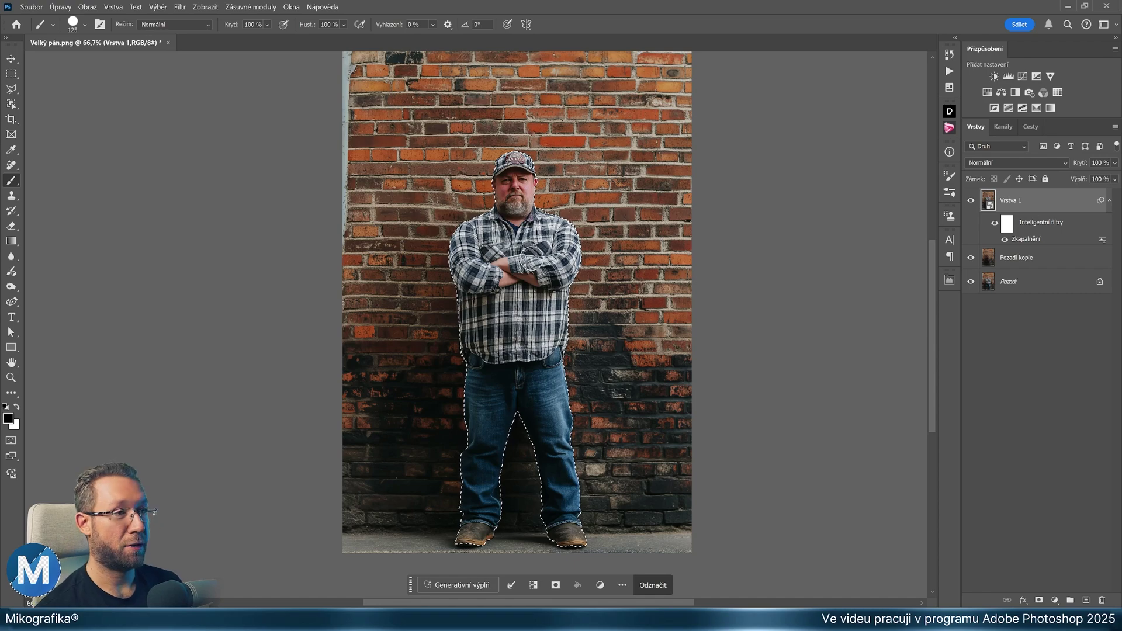
Zoom in with the Lasso active and inspect the selection edges along the jeans, face and cap.
{"action": "key", "text": "l"}
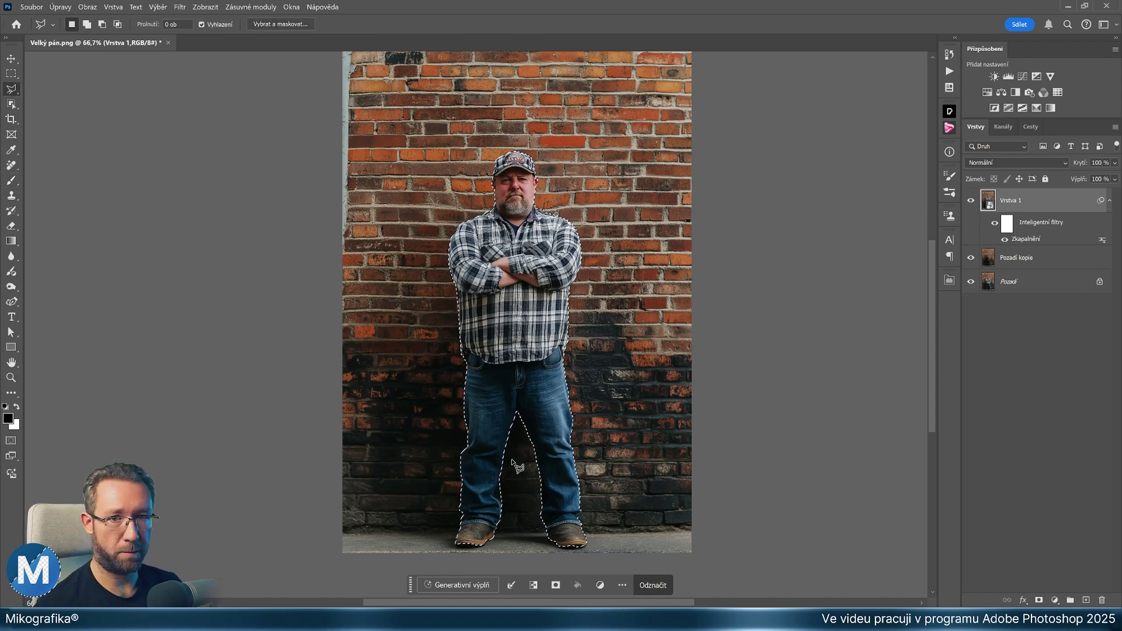
{"action": "scroll", "coordinate": [472, 480], "scroll_direction": "up", "scroll_amount": 1}
{"action": "scroll", "coordinate": [473, 482], "scroll_direction": "up", "scroll_amount": 3}
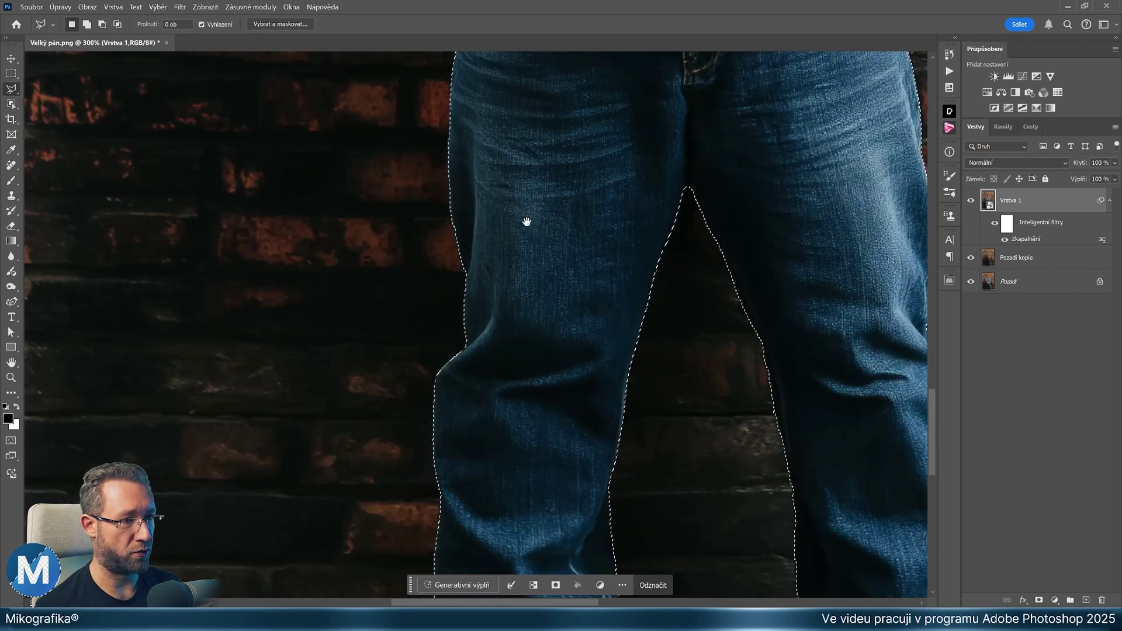
{"action": "left_click_drag", "start_coordinate": [526, 221], "coordinate": [581, 431]}
{"action": "left_click_drag", "start_coordinate": [600, 113], "coordinate": [664, 353]}
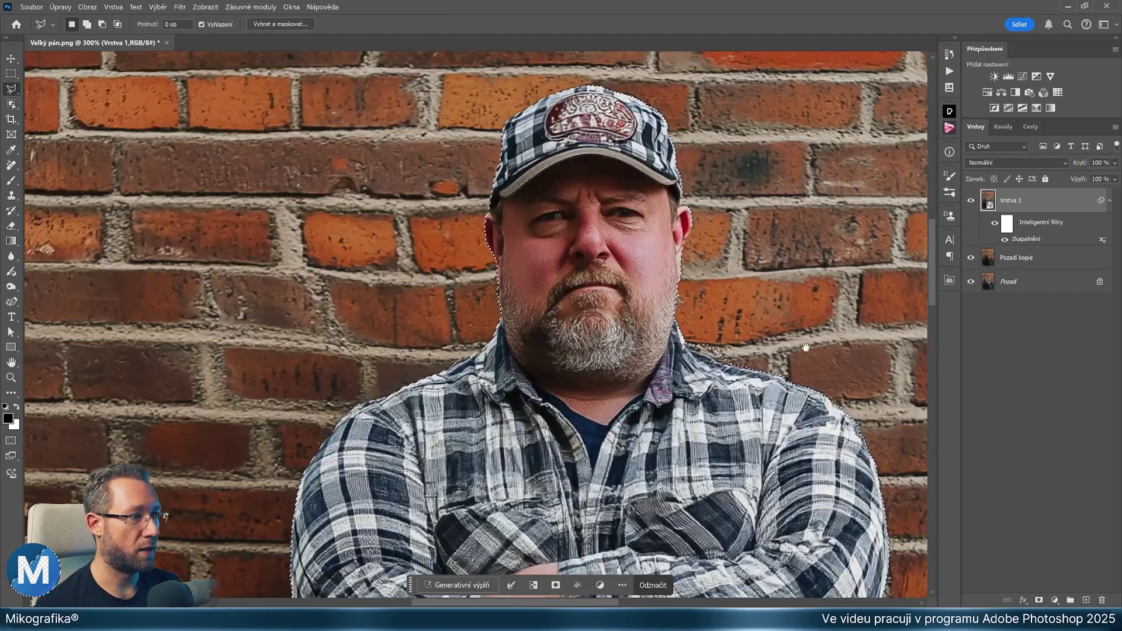
{"action": "left_click_drag", "start_coordinate": [663, 354], "coordinate": [623, 117]}
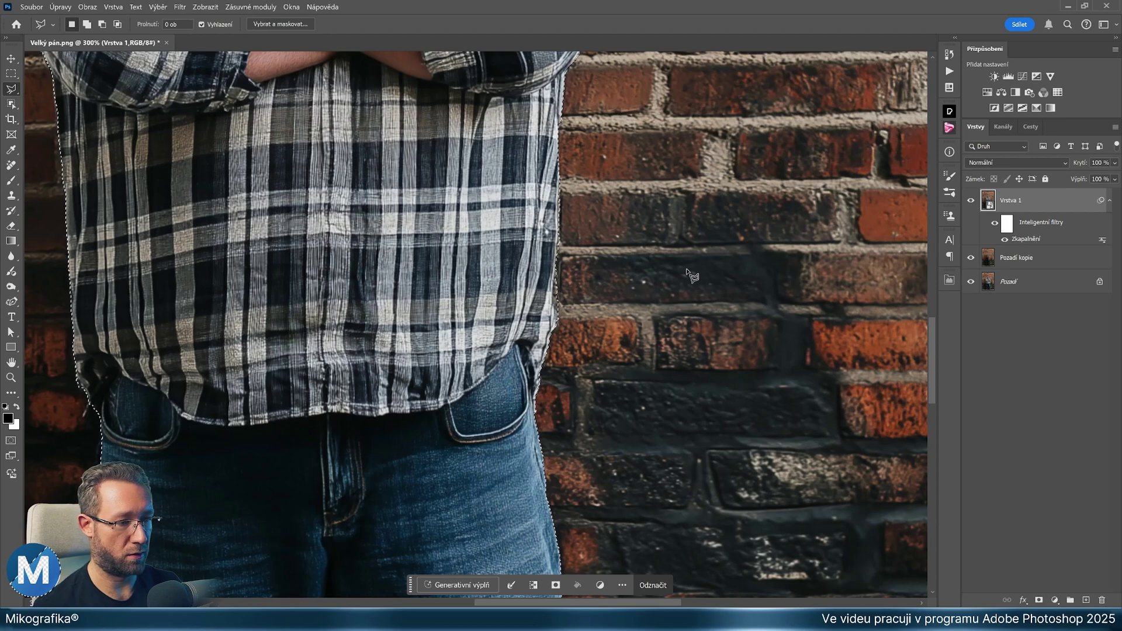
Fit the image on screen and add a layer mask from the man's selection.
{"action": "key", "text": "ctrl+0"}
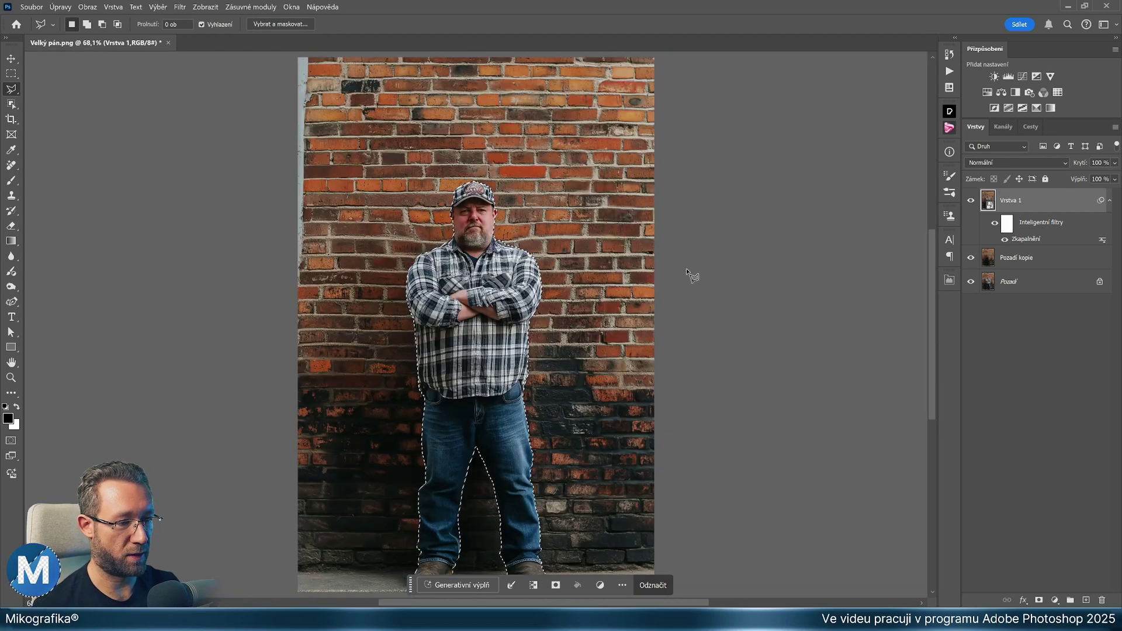
{"action": "scroll", "coordinate": [554, 270], "scroll_direction": "down", "scroll_amount": 2}
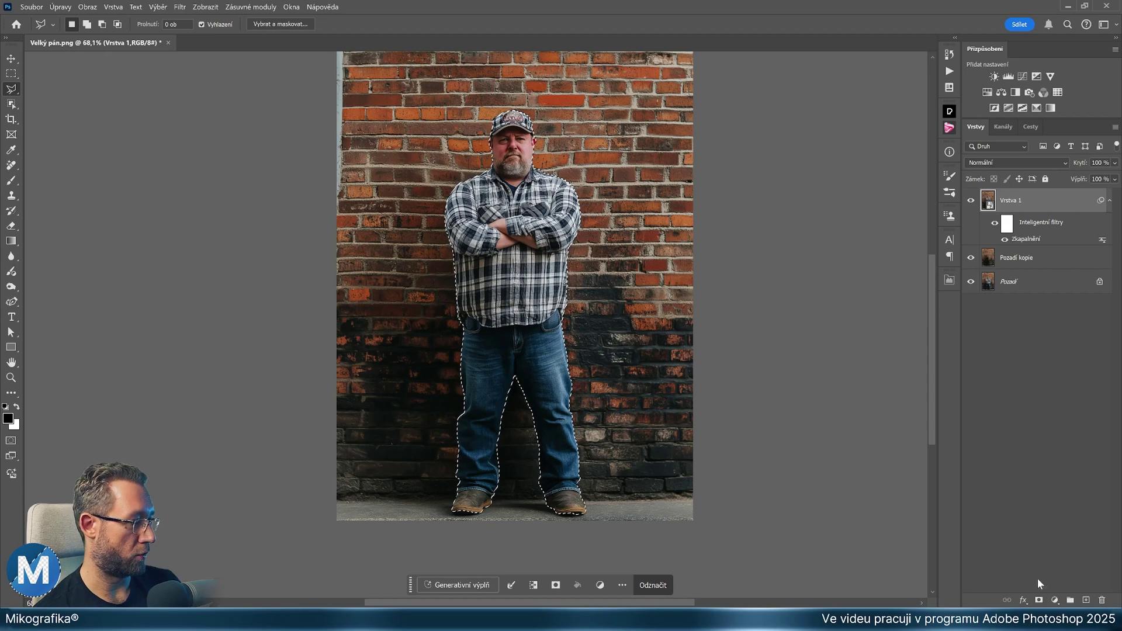
{"action": "left_click", "coordinate": [1039, 600]}
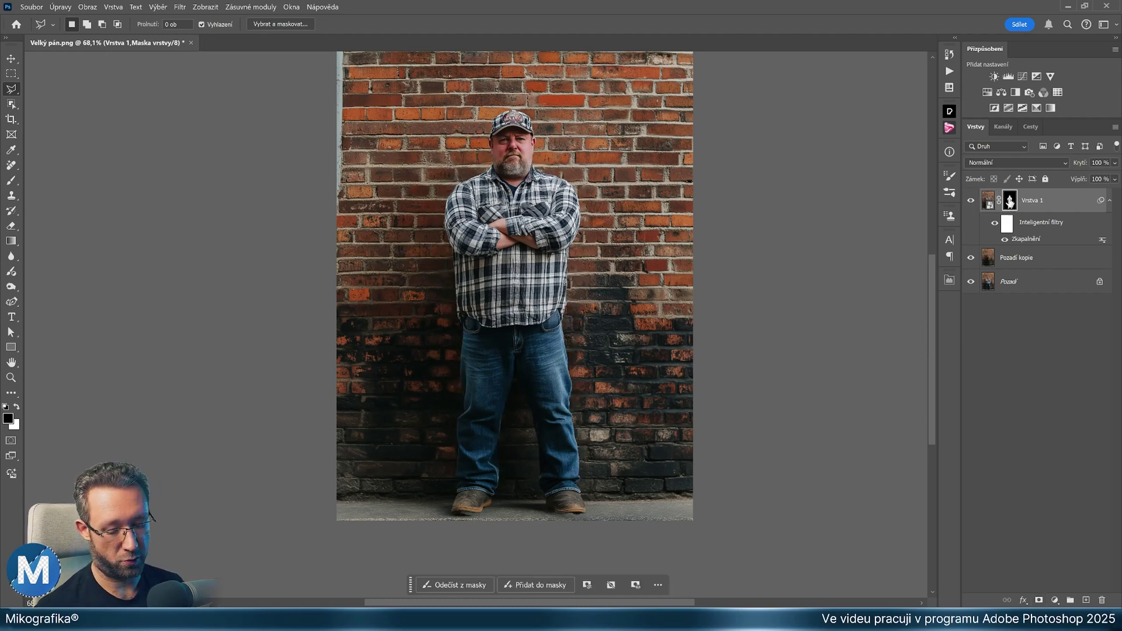
{"action": "left_click", "coordinate": [1011, 201], "text": "alt"}
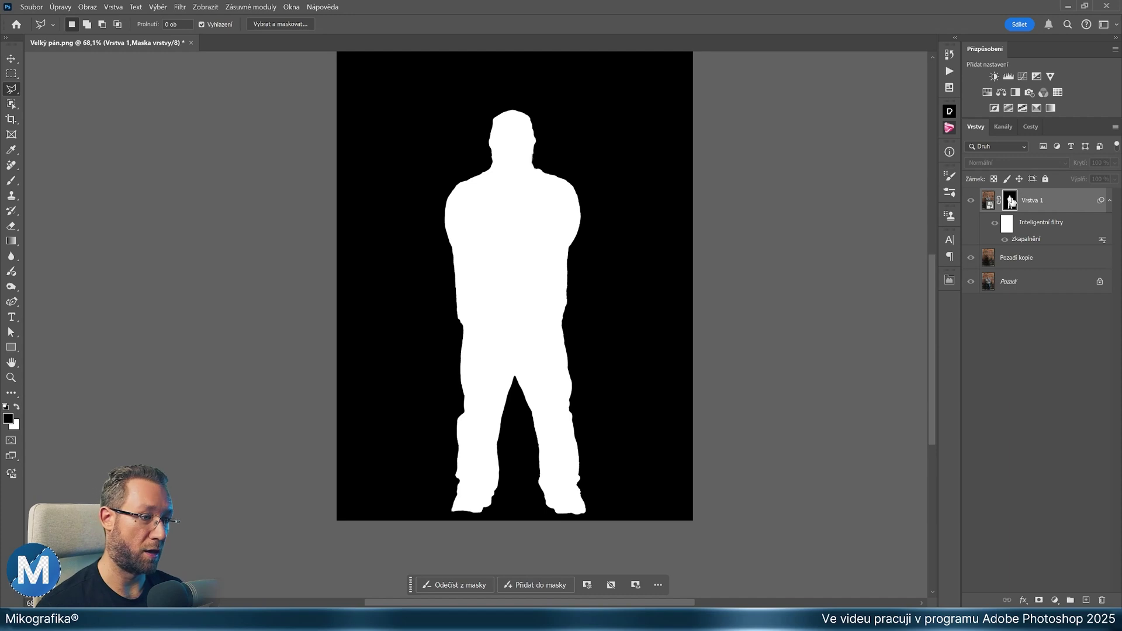
{"action": "left_click", "coordinate": [1011, 201], "text": "alt"}
{"action": "left_click", "coordinate": [1011, 201], "text": "shift"}
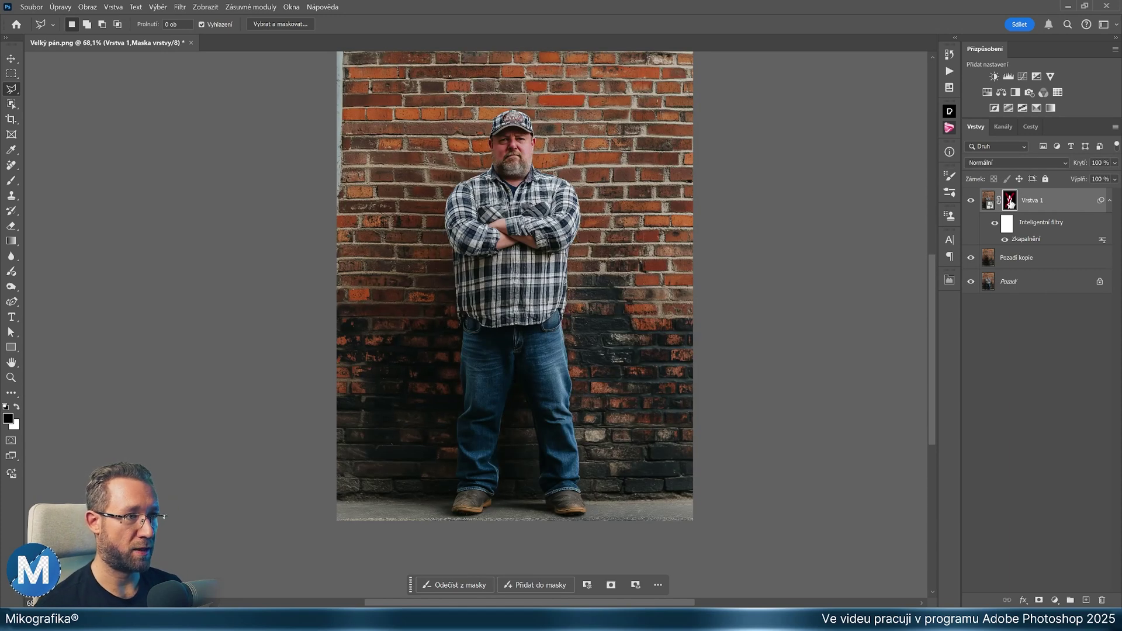
{"action": "left_click", "coordinate": [1012, 201], "text": "shift"}
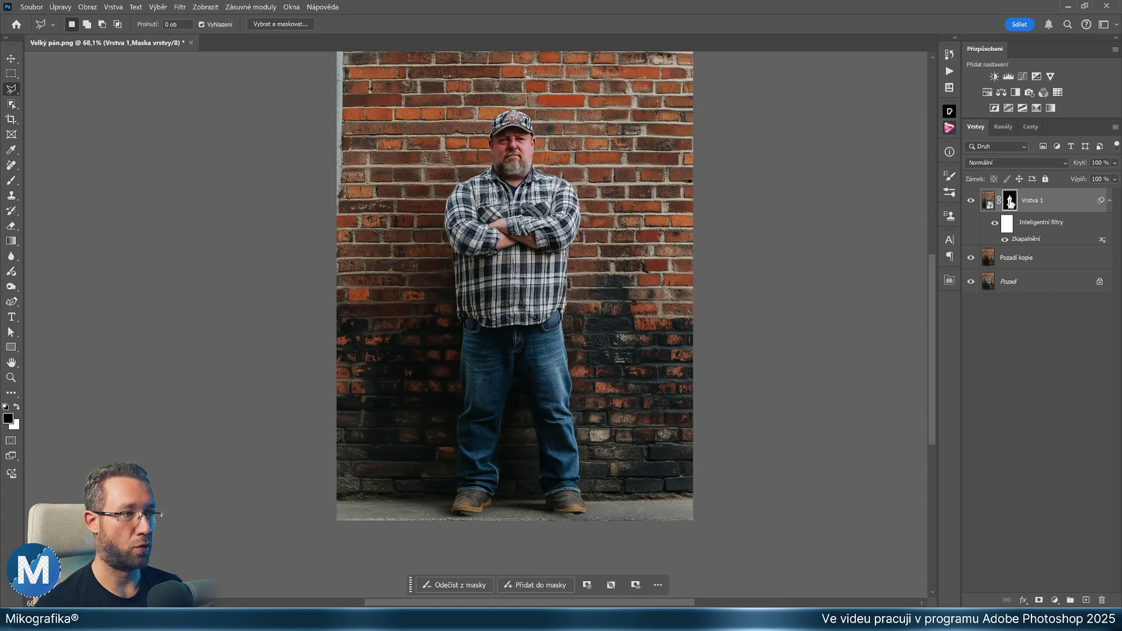
{"action": "left_click", "coordinate": [1011, 201], "text": "shift"}
{"action": "left_click", "coordinate": [1011, 201], "text": "shift"}
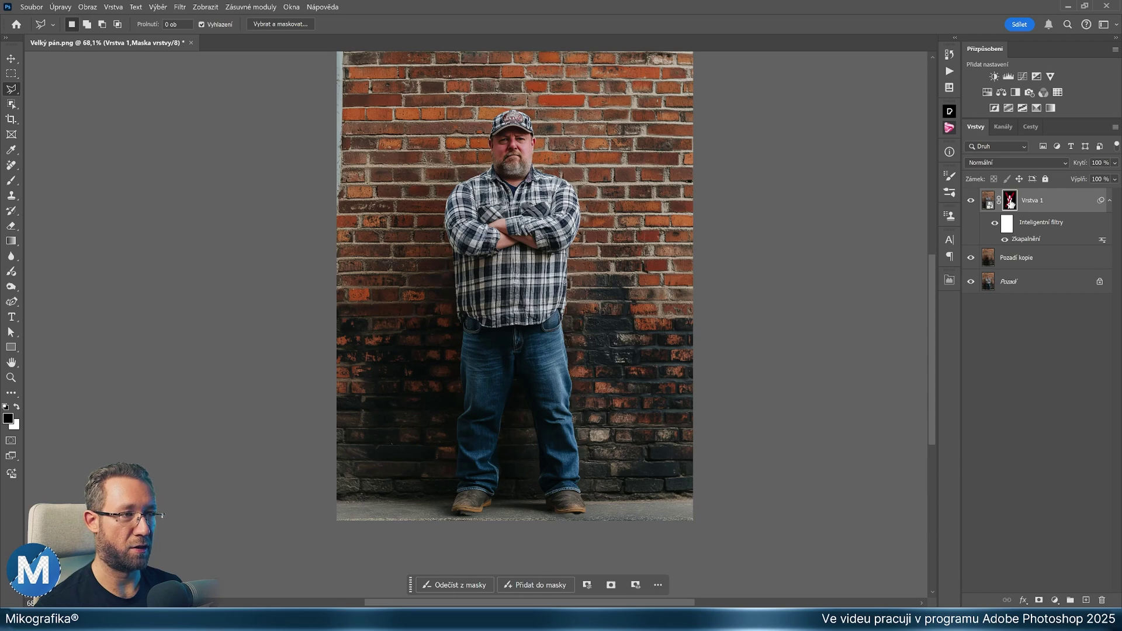
{"action": "left_click", "coordinate": [1011, 201], "text": "shift"}
{"action": "left_click", "coordinate": [1011, 201], "text": "shift"}
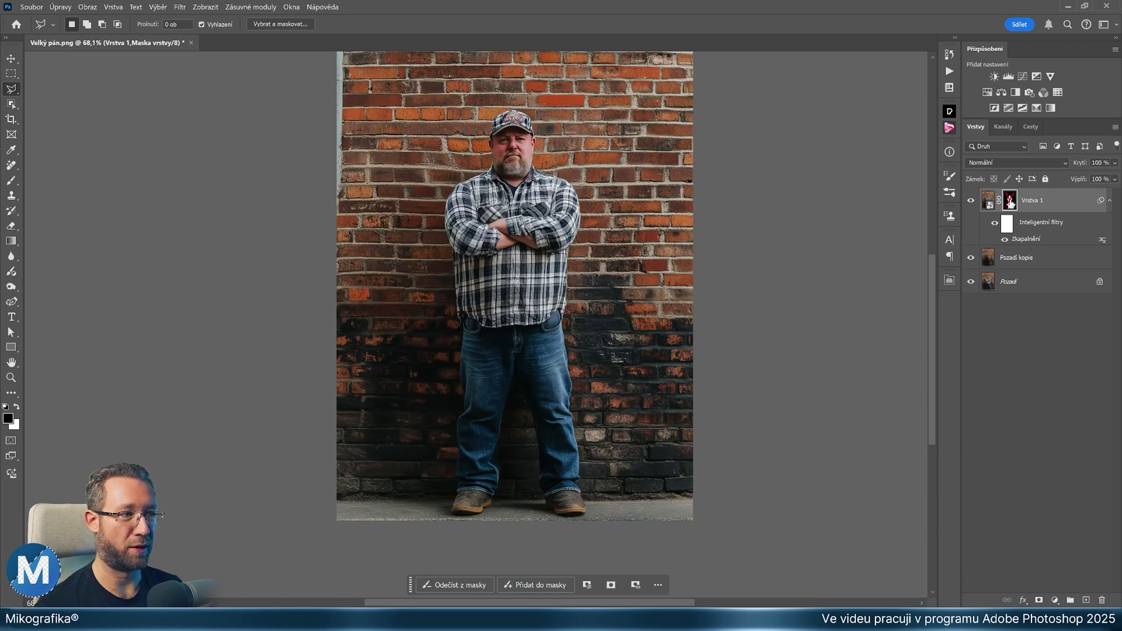
{"action": "left_click", "coordinate": [1011, 202], "text": "shift"}
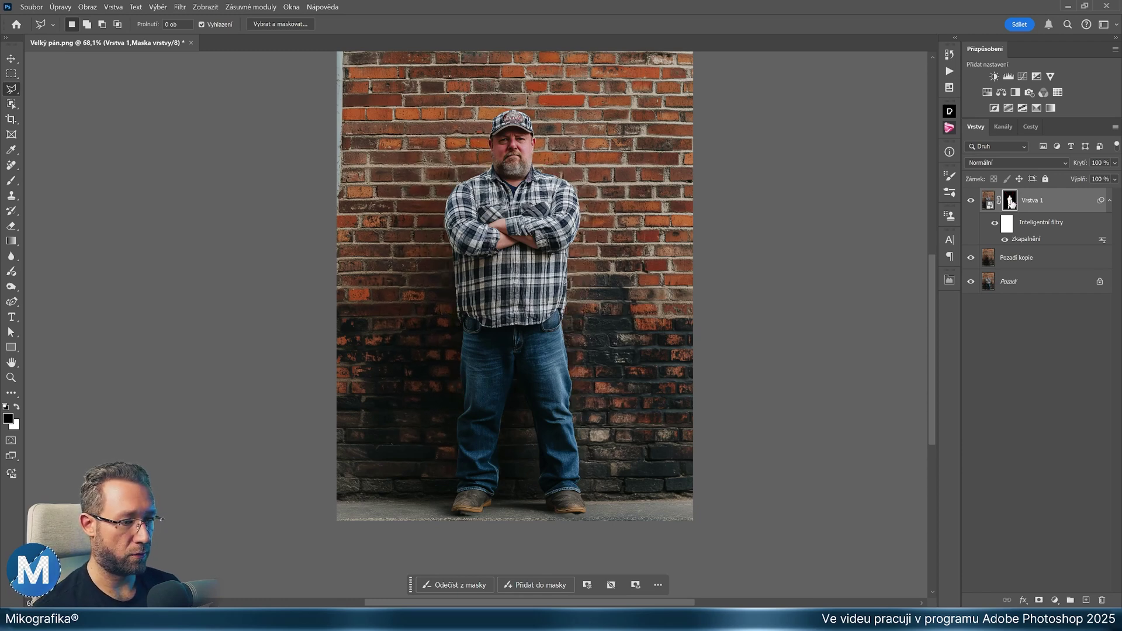
{"action": "left_click", "coordinate": [1012, 203], "text": "shift"}
{"action": "left_click", "coordinate": [1011, 203], "text": "shift"}
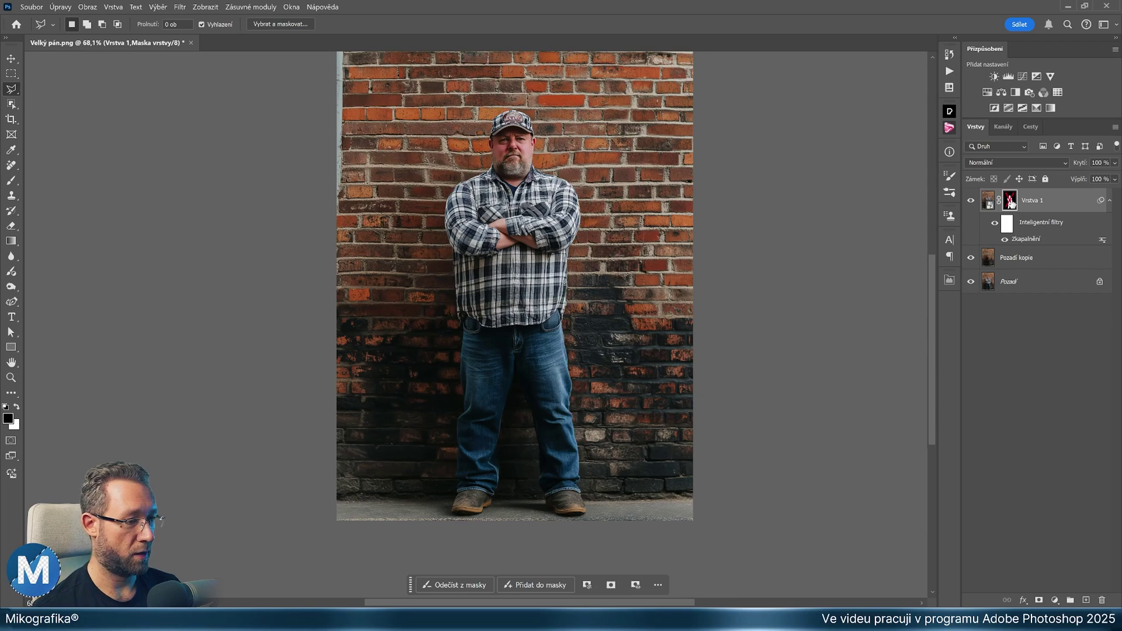
{"action": "left_click", "coordinate": [1011, 202], "text": "shift"}
Zoom to about 200% on the boots and toggle the layer mask off and on to compare.
{"action": "scroll", "coordinate": [509, 476], "scroll_direction": "up", "scroll_amount": 2}
{"action": "scroll", "coordinate": [651, 250], "scroll_direction": "down", "scroll_amount": 3}
{"action": "scroll", "coordinate": [651, 250], "scroll_direction": "down", "scroll_amount": 1}
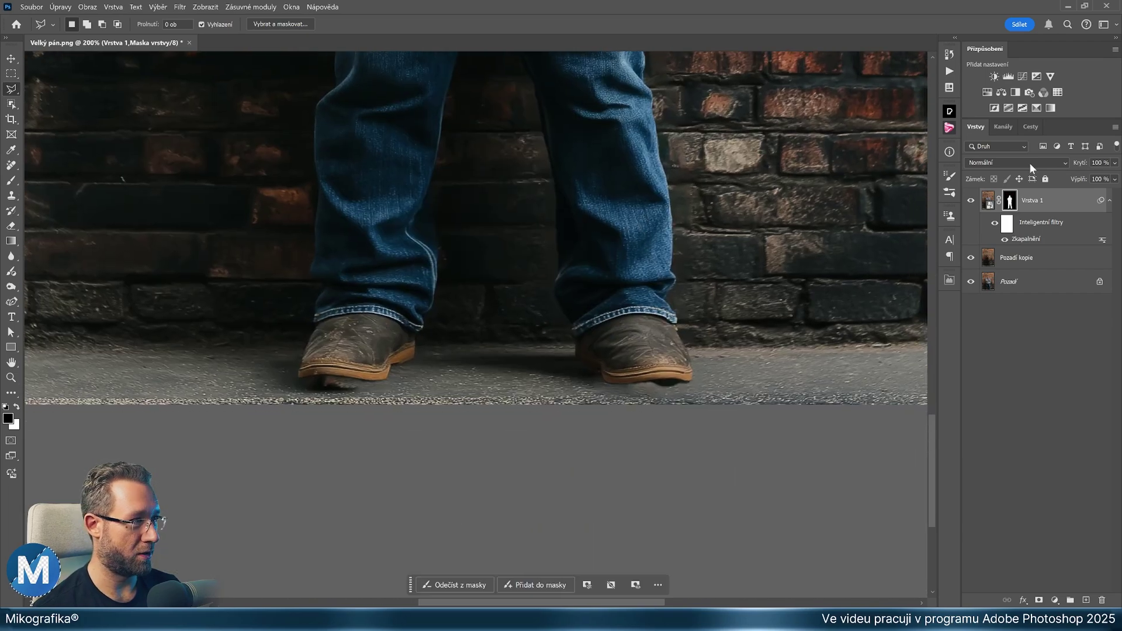
{"action": "left_click", "coordinate": [1011, 205], "text": "shift"}
{"action": "left_click", "coordinate": [1011, 205], "text": "shift"}
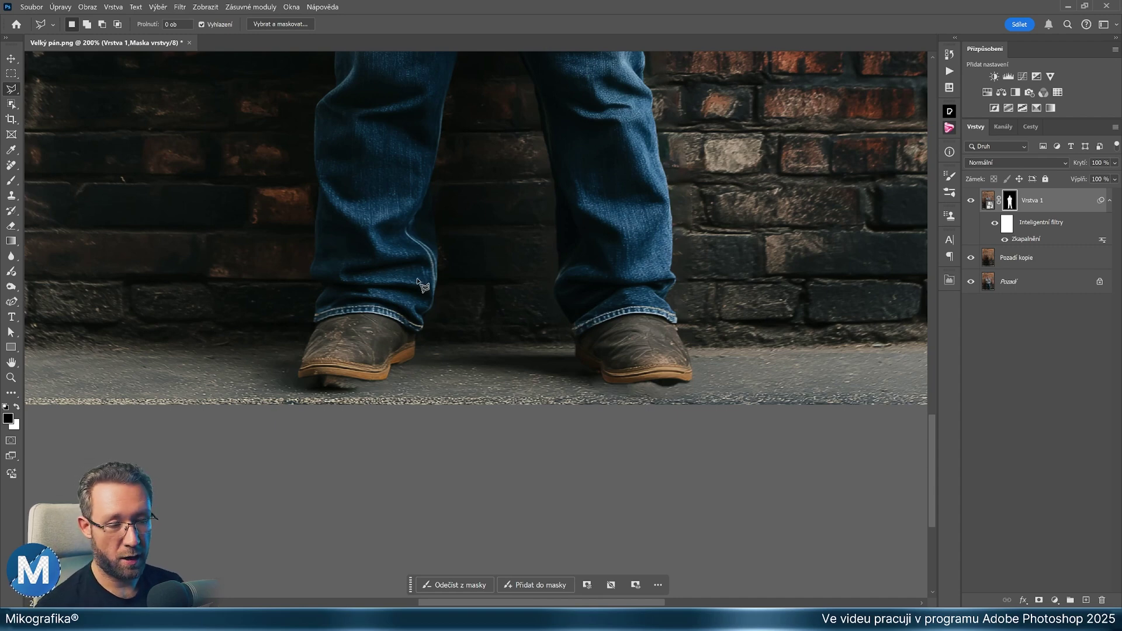
Set up a soft round (Měkký kulatý) white brush and target the layer's pixels.
{"action": "key", "text": "b"}
{"action": "right_click", "coordinate": [319, 218]}
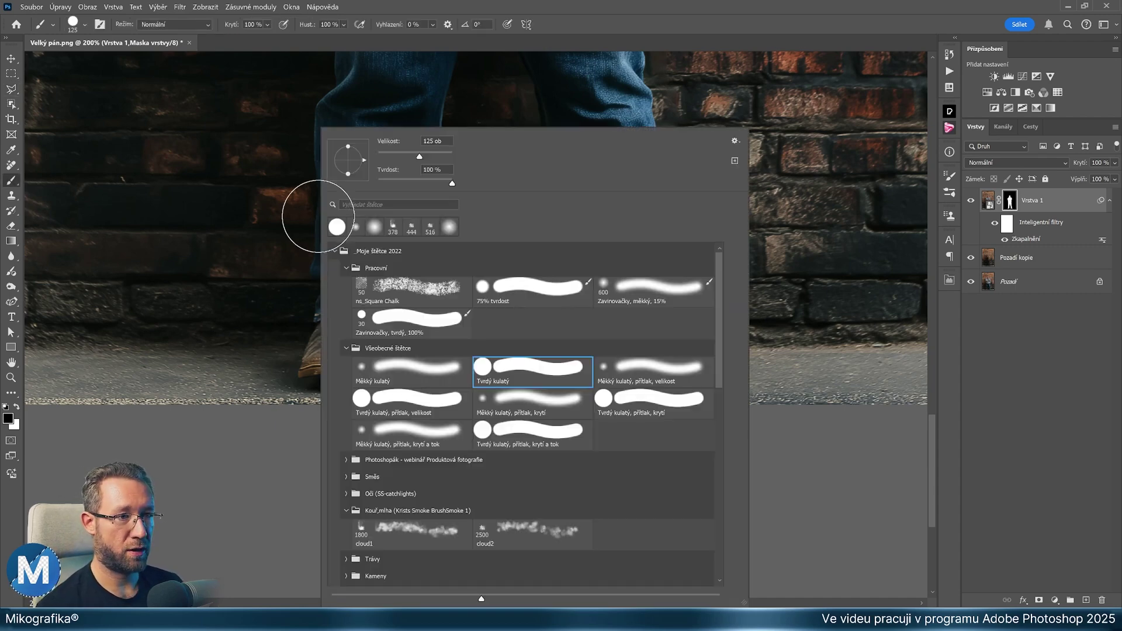
{"action": "double_click", "coordinate": [391, 366]}
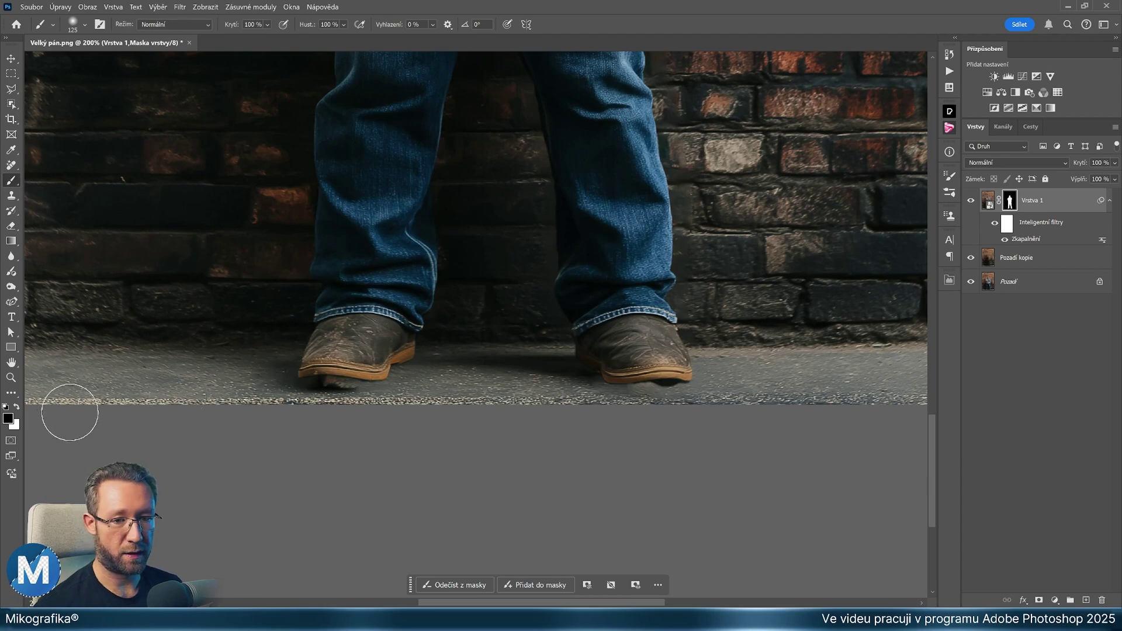
{"action": "key", "text": "x"}
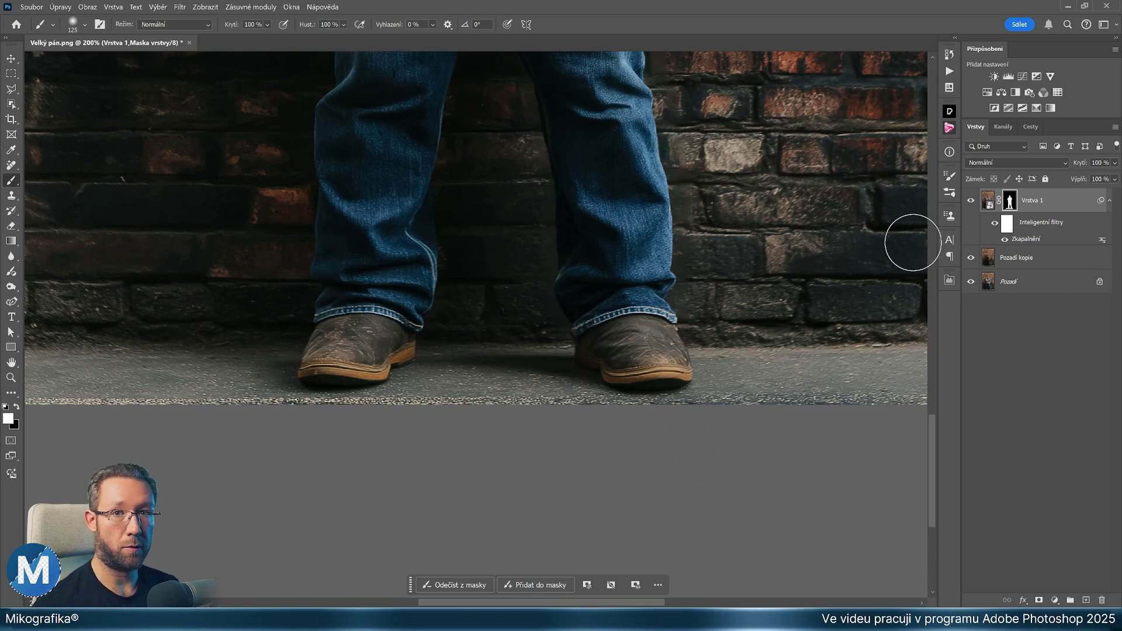
{"action": "left_click", "coordinate": [987, 200]}
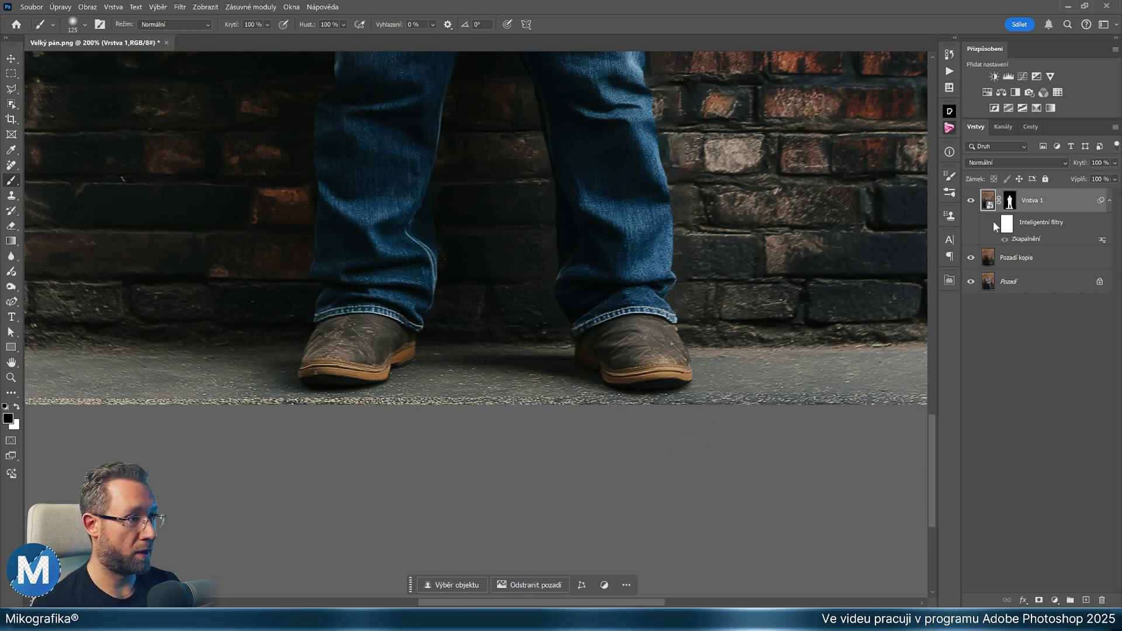
{"action": "left_click", "coordinate": [995, 224]}
{"action": "left_click", "coordinate": [994, 224]}
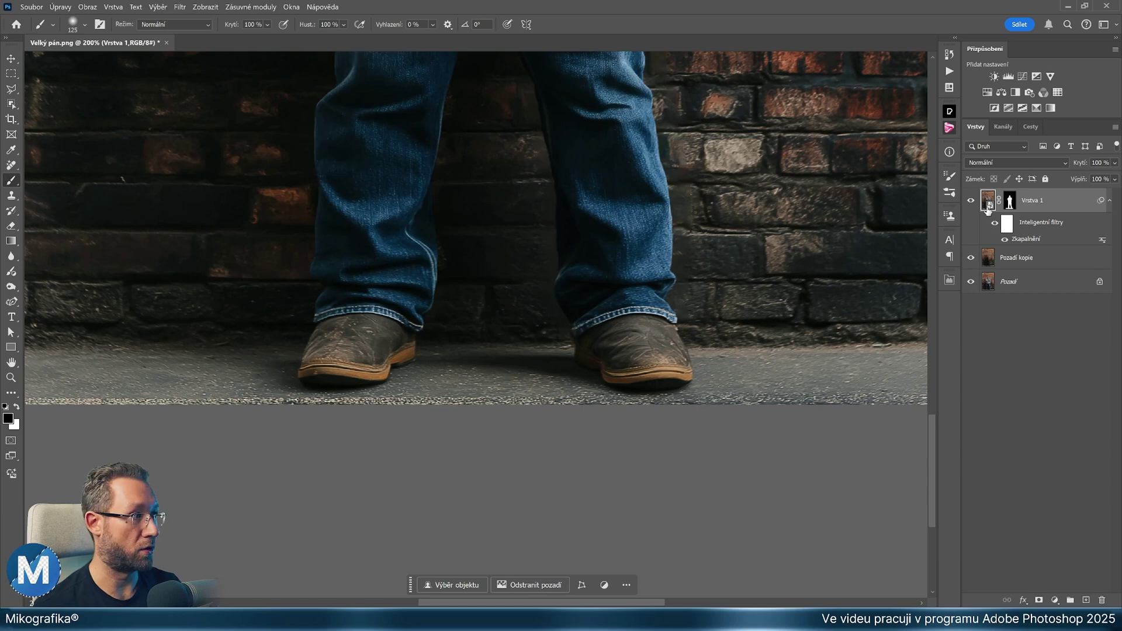
{"action": "key", "text": "ctrl+0"}
{"action": "left_click", "coordinate": [1012, 206], "text": "shift"}
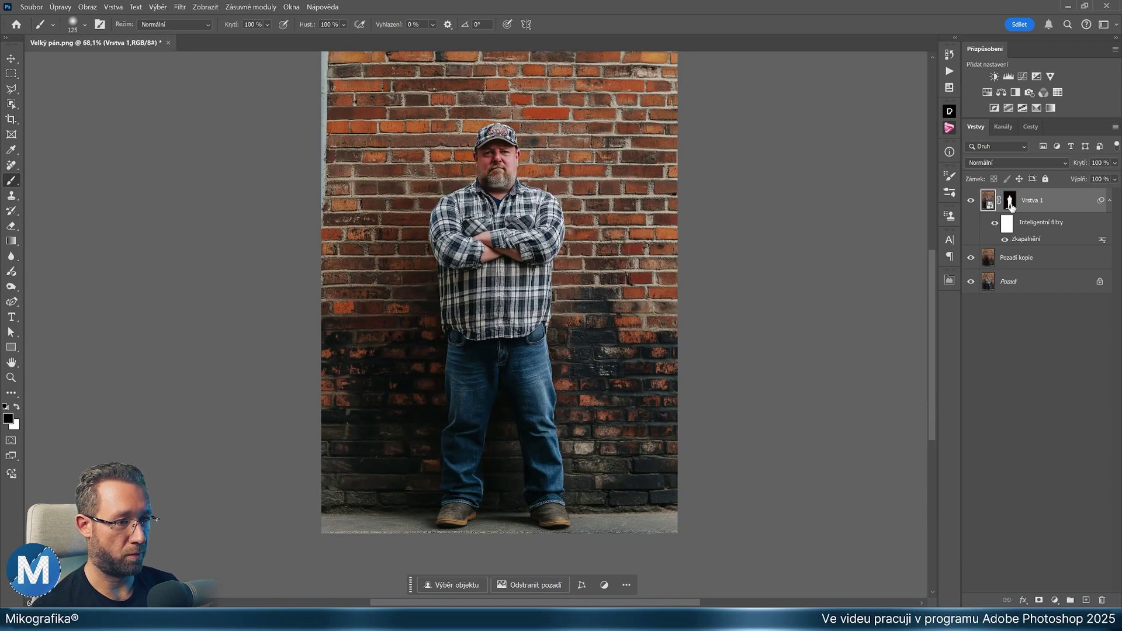
{"action": "left_click", "coordinate": [1011, 205], "text": "shift"}
{"action": "left_click", "coordinate": [1012, 206], "text": "shift"}
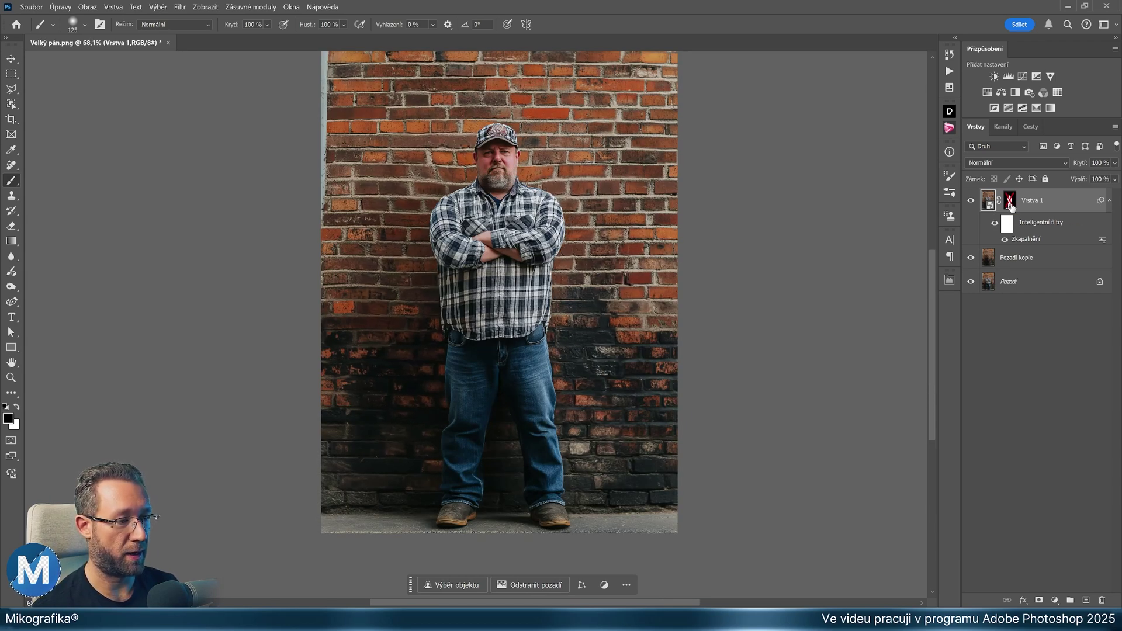
{"action": "left_click", "coordinate": [1011, 206], "text": "shift"}
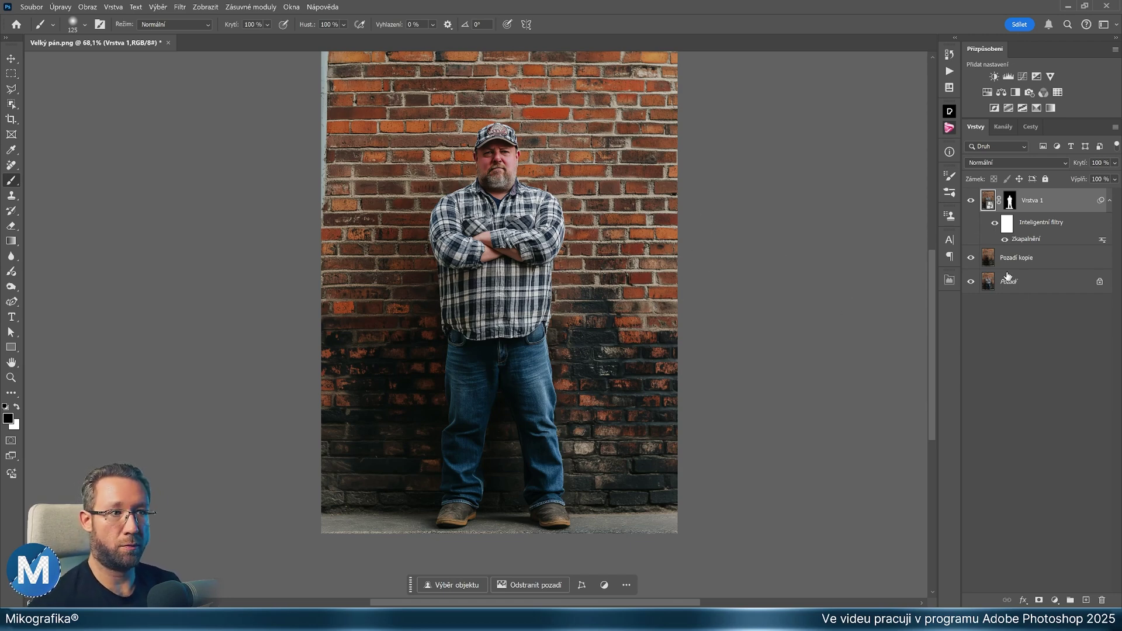
{"action": "left_click", "coordinate": [1017, 257]}
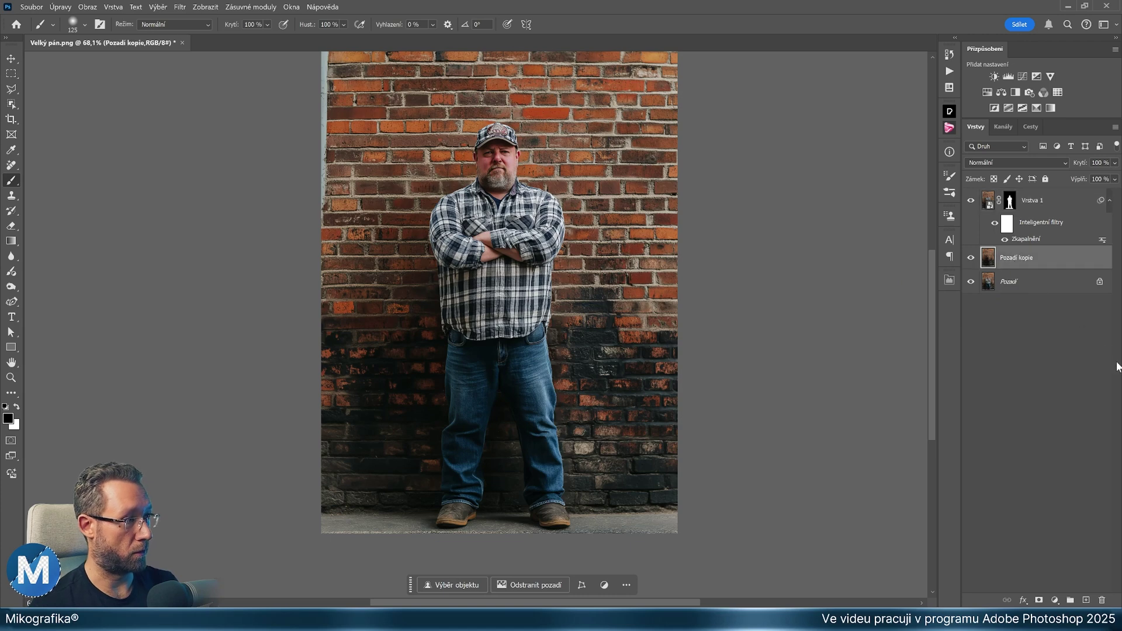
{"action": "key", "text": "ctrl+shift+alt+n"}
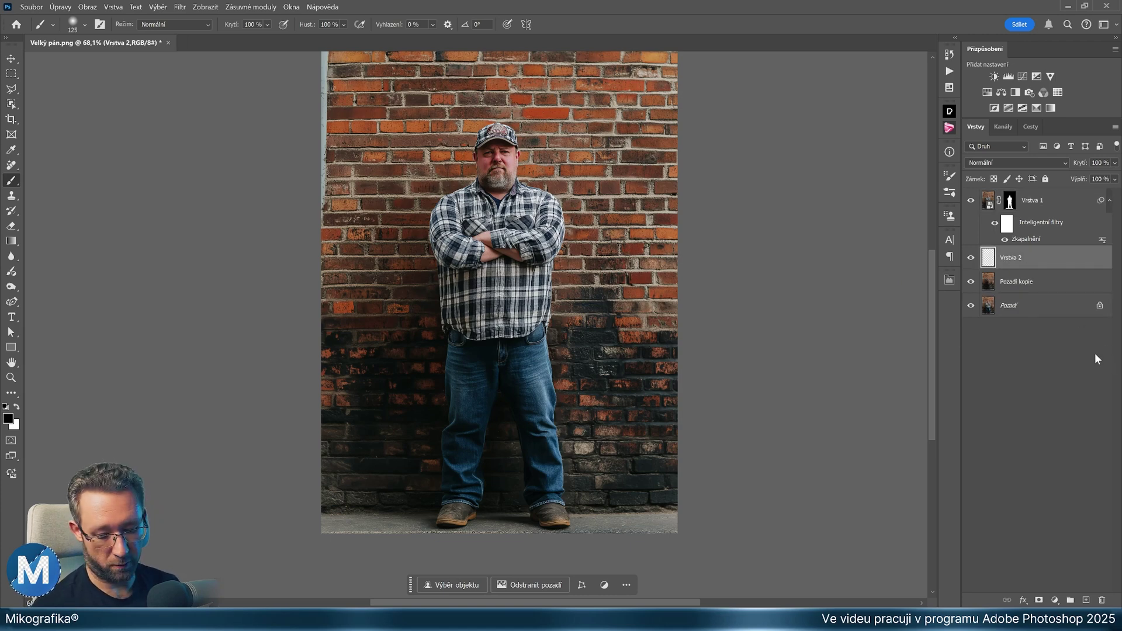
{"action": "right_click", "coordinate": [460, 245], "text": "alt"}
{"action": "mouse_move", "coordinate": [346, 183]}
{"action": "left_mouse_down"}
{"action": "mouse_move", "coordinate": [283, 296]}
{"action": "mouse_move", "coordinate": [135, 336]}
{"action": "mouse_move", "coordinate": [728, 447]}
{"action": "mouse_move", "coordinate": [769, 166]}
{"action": "mouse_move", "coordinate": [908, 205]}
{"action": "left_mouse_up"}
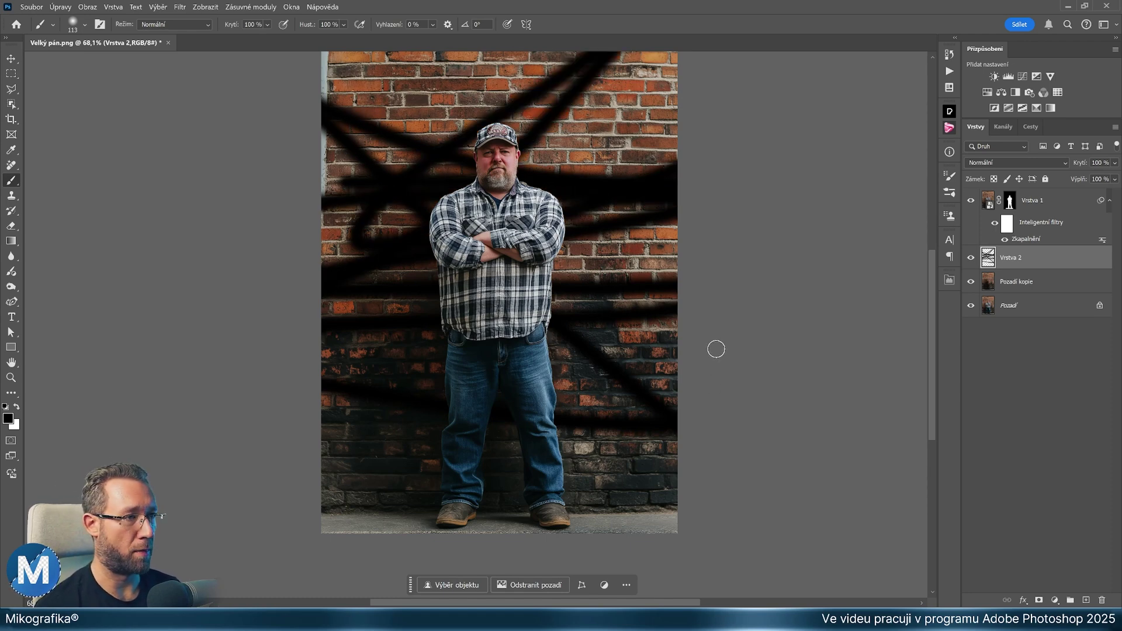
{"action": "key", "text": "Delete"}
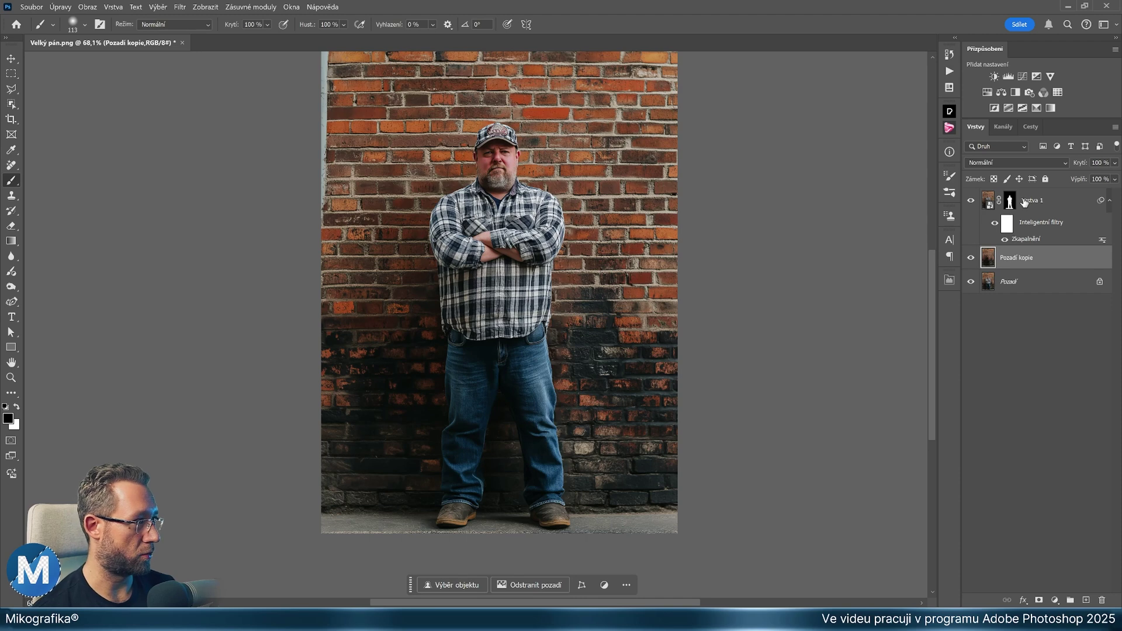
Rename Vrstva 1 to 'hubený chlapík' and Pozadí kopie to 'výplň podle obsahu'.
{"action": "left_click", "coordinate": [1032, 200]}
{"action": "double_click", "coordinate": [1031, 200]}
{"action": "type", "text": "hubený chlap"}
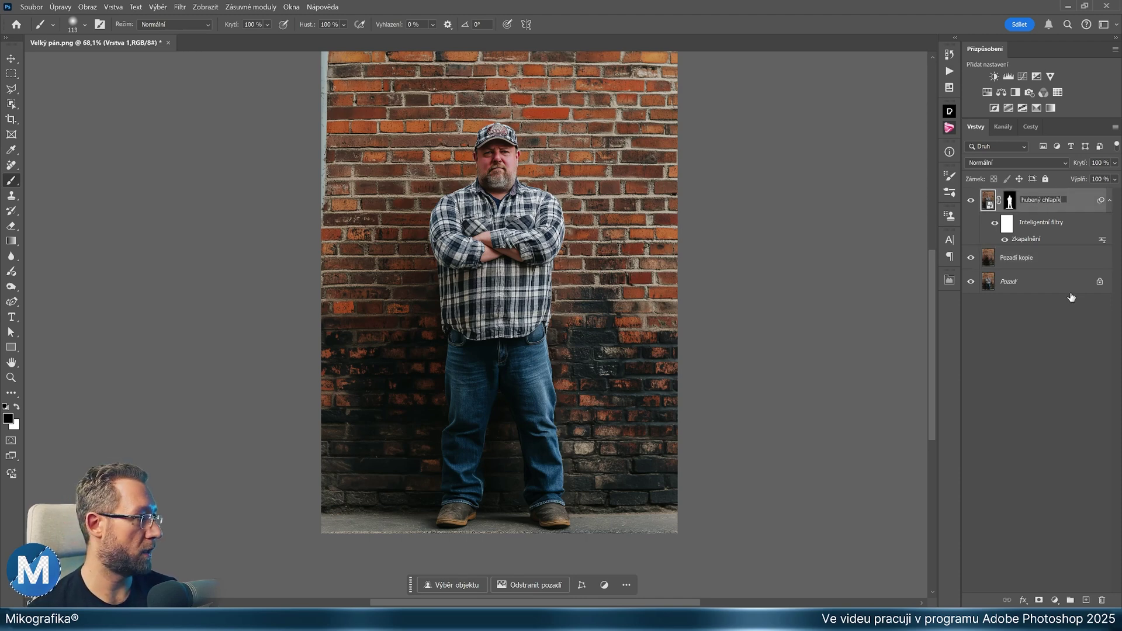
{"action": "type", "text": "ík"}
{"action": "double_click", "coordinate": [1017, 258]}
{"action": "type", "text": "výpl"}
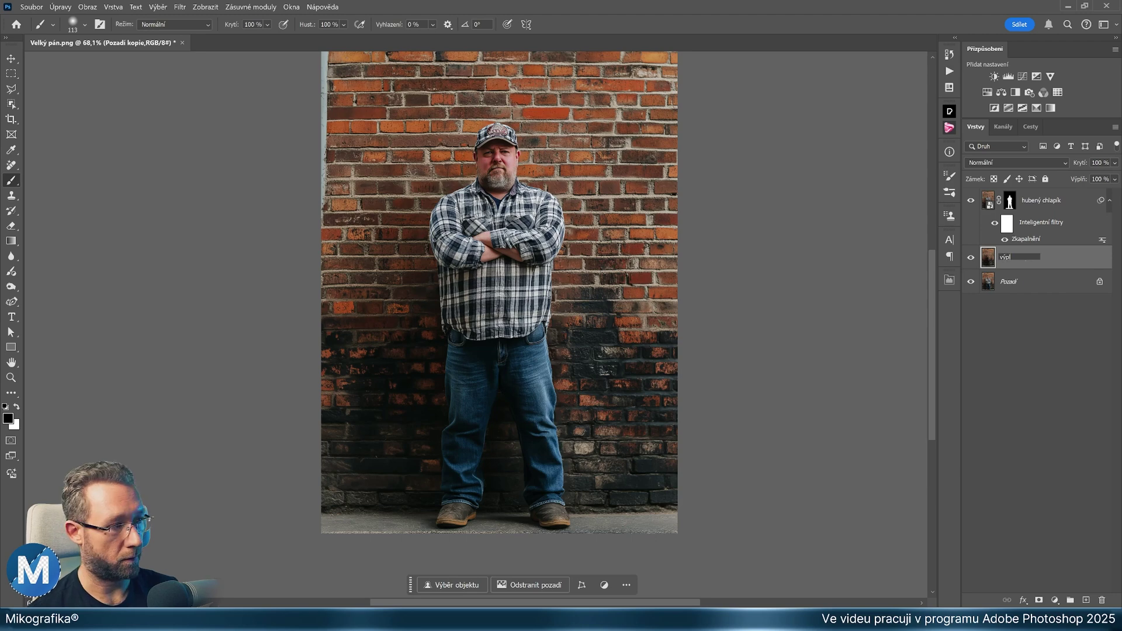
{"action": "type", "text": "ňu"}
{"action": "key", "text": "Return"}
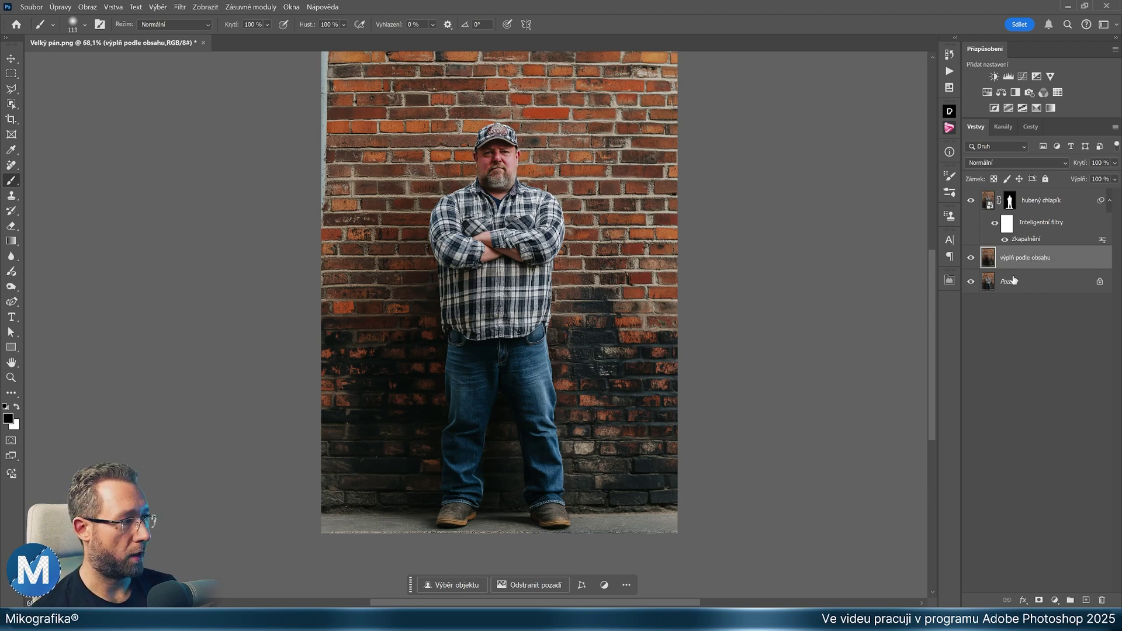
Unlock the Pozadí background layer and rename it 'původní tlustý chlapík'.
{"action": "left_click", "coordinate": [1099, 283]}
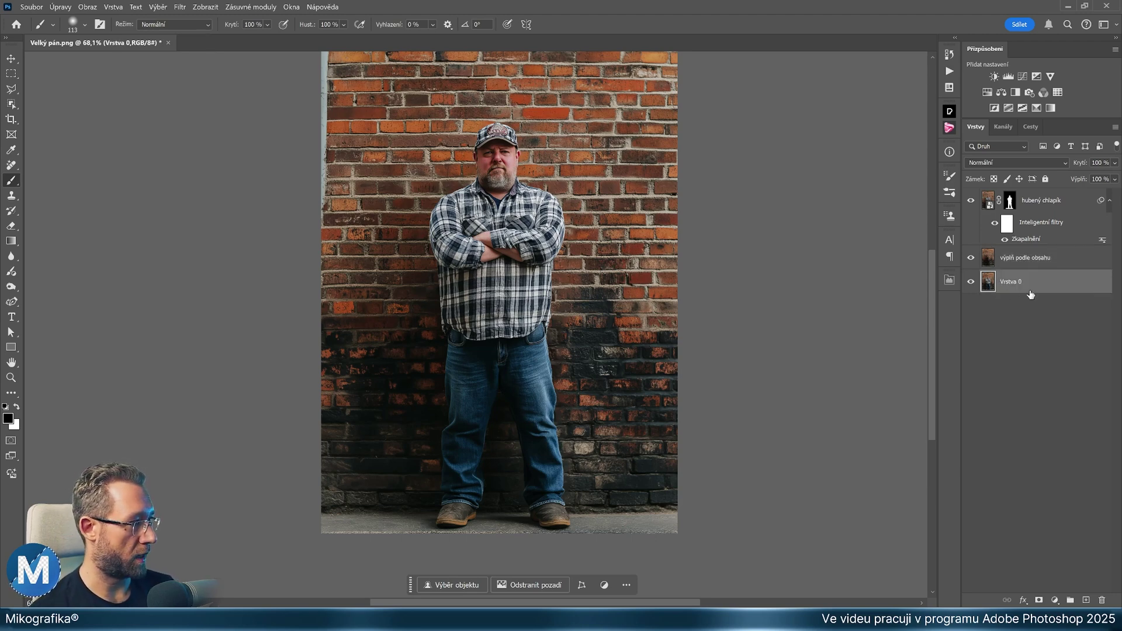
{"action": "double_click", "coordinate": [1009, 281]}
{"action": "type", "text": "p"}
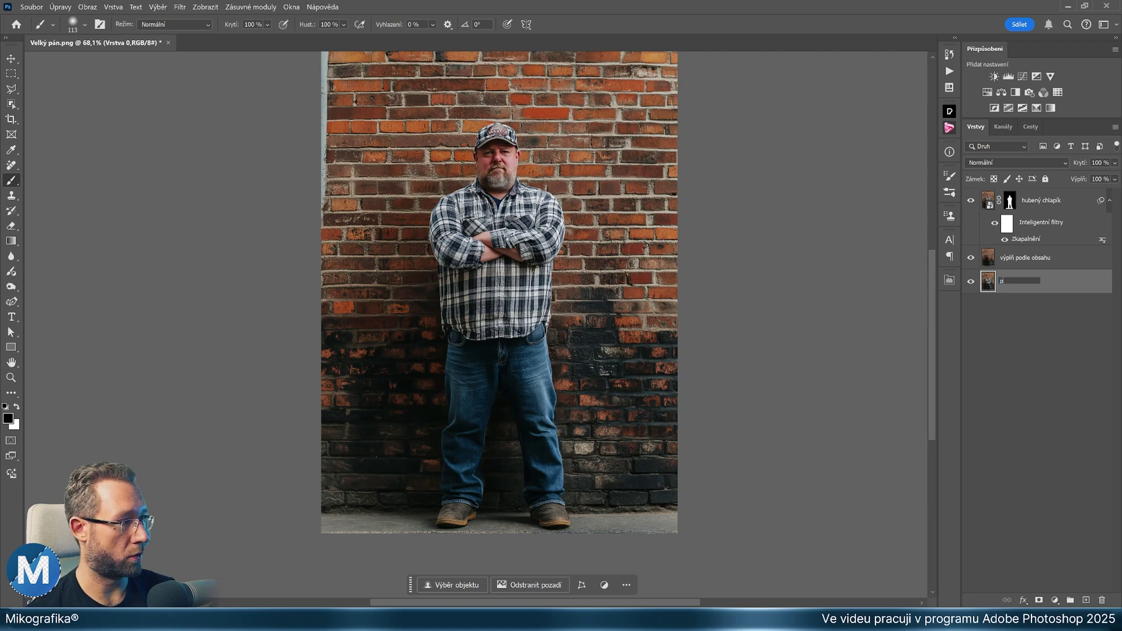
{"action": "type", "text": "ůvodní tlustý chlapí"}
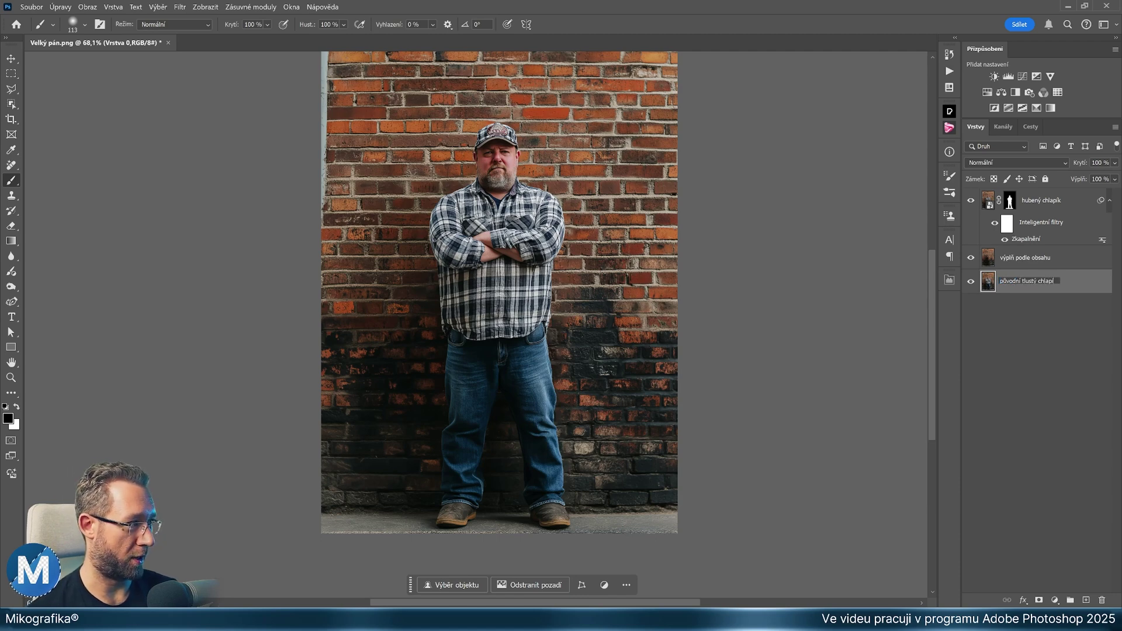
{"action": "type", "text": "k"}
{"action": "key", "text": "Return"}
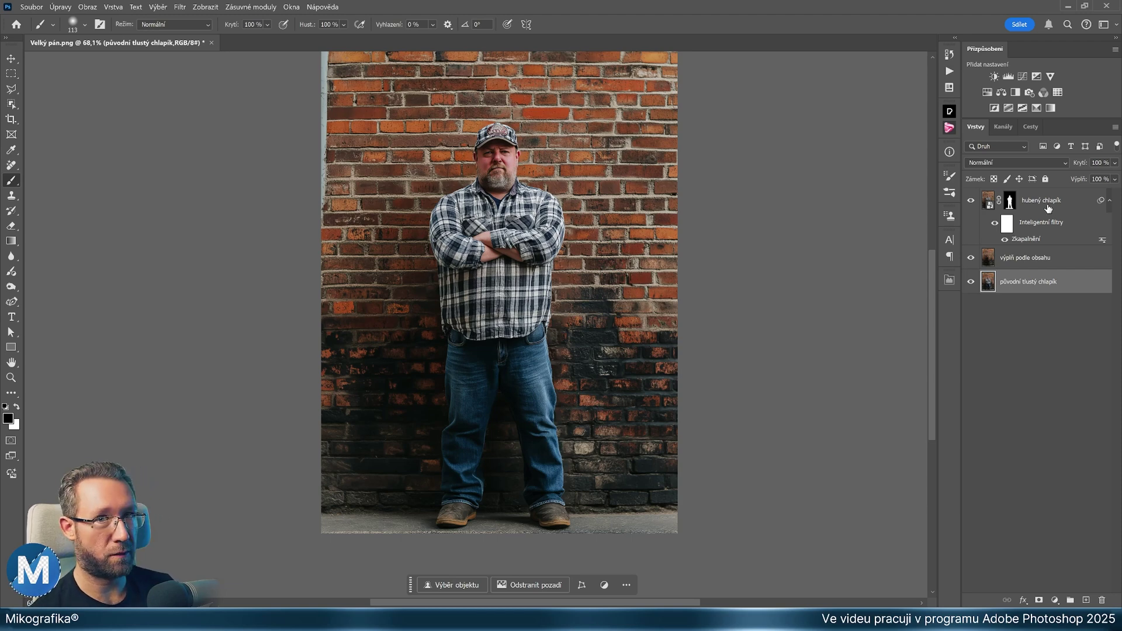
Hide the 'hubený chlapík' and 'výplň podle obsahu' layers and duplicate 'původní tlustý chlapík' with Ctrl+J.
{"action": "left_click", "coordinate": [971, 201]}
{"action": "left_click", "coordinate": [971, 258]}
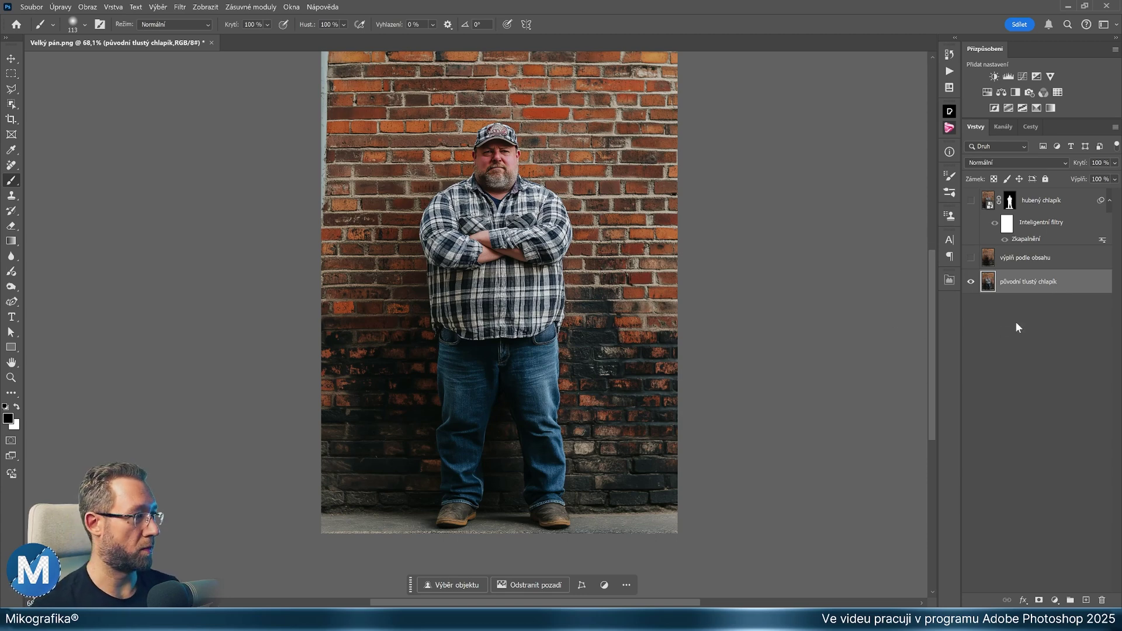
{"action": "key", "text": "ctrl+j"}
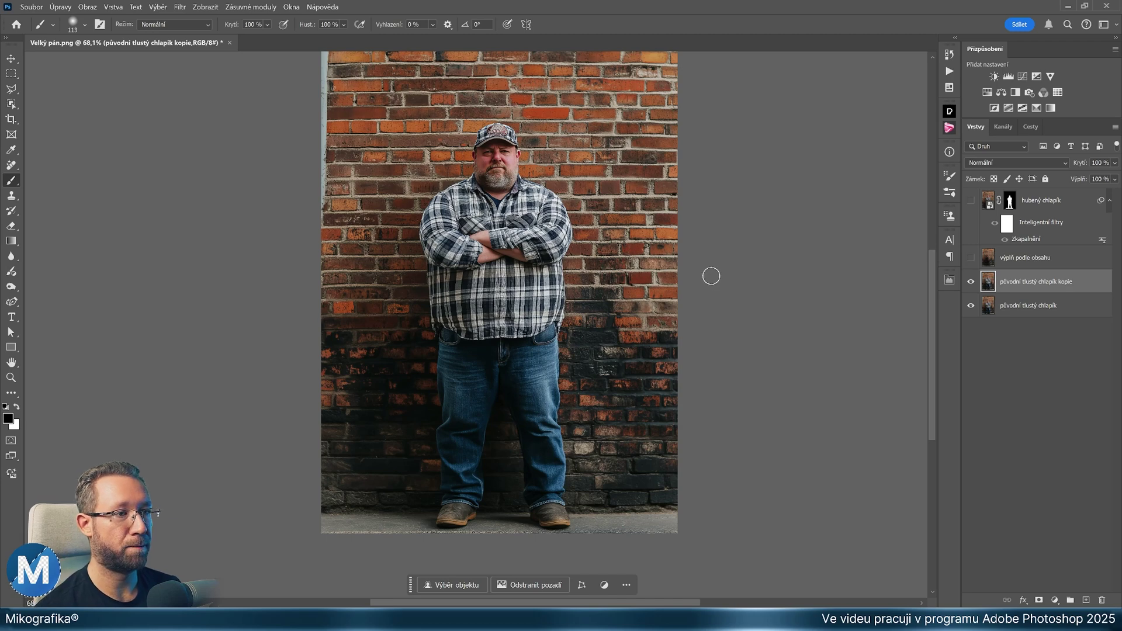
Choose the Remove tool with Režim set to Generativní AI vypnuta.
{"action": "key", "text": "j"}
{"action": "right_click", "coordinate": [14, 169]}
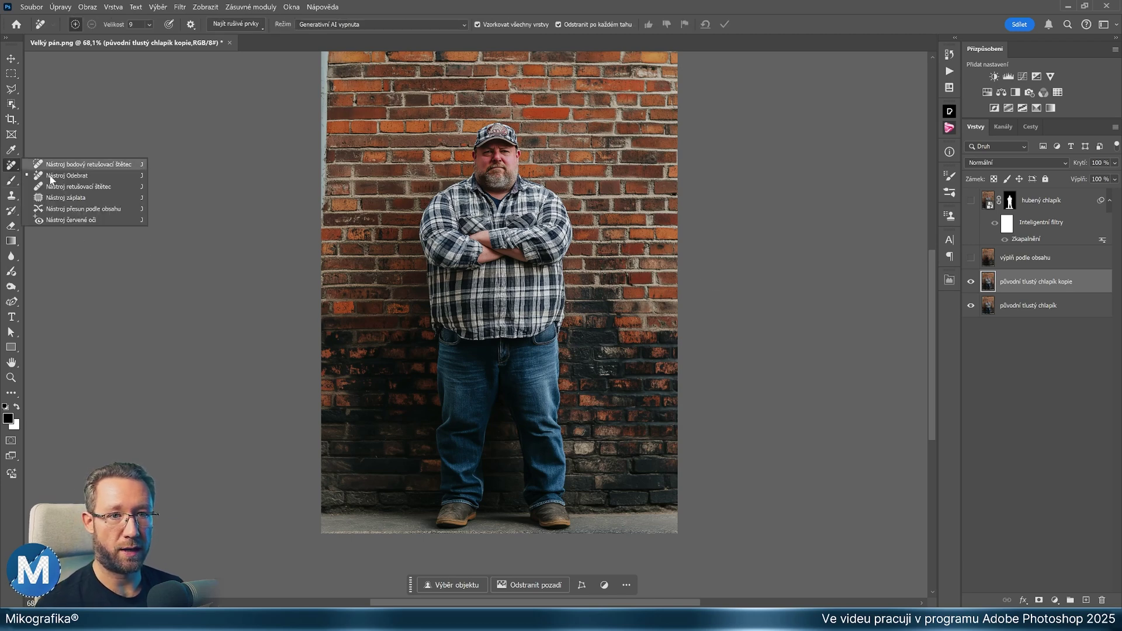
{"action": "left_click", "coordinate": [63, 177]}
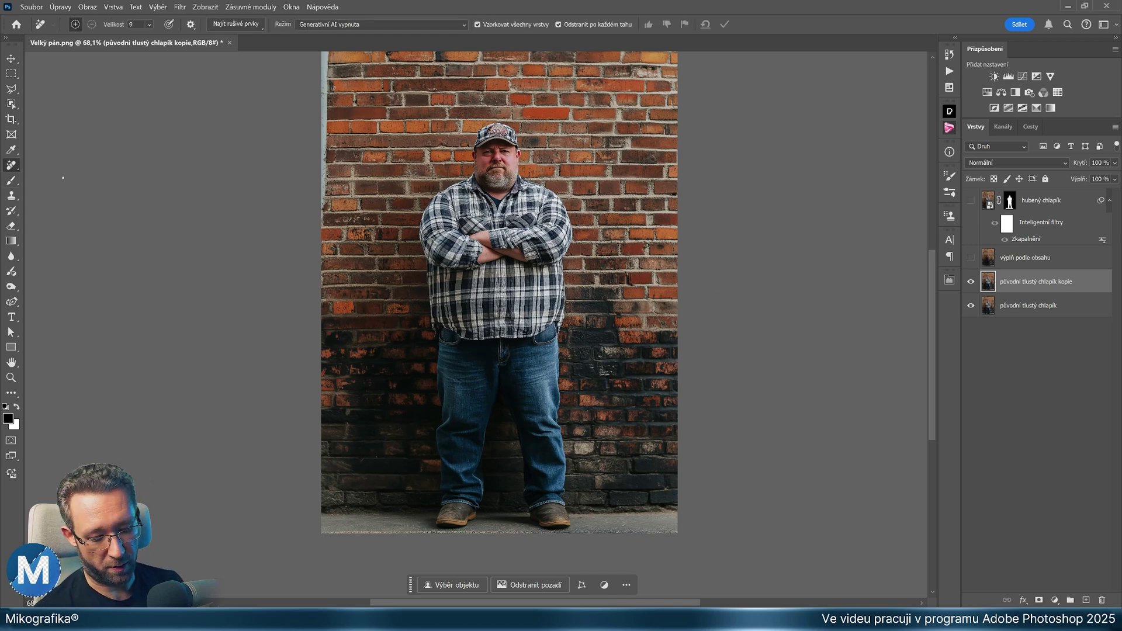
{"action": "left_click", "coordinate": [319, 24]}
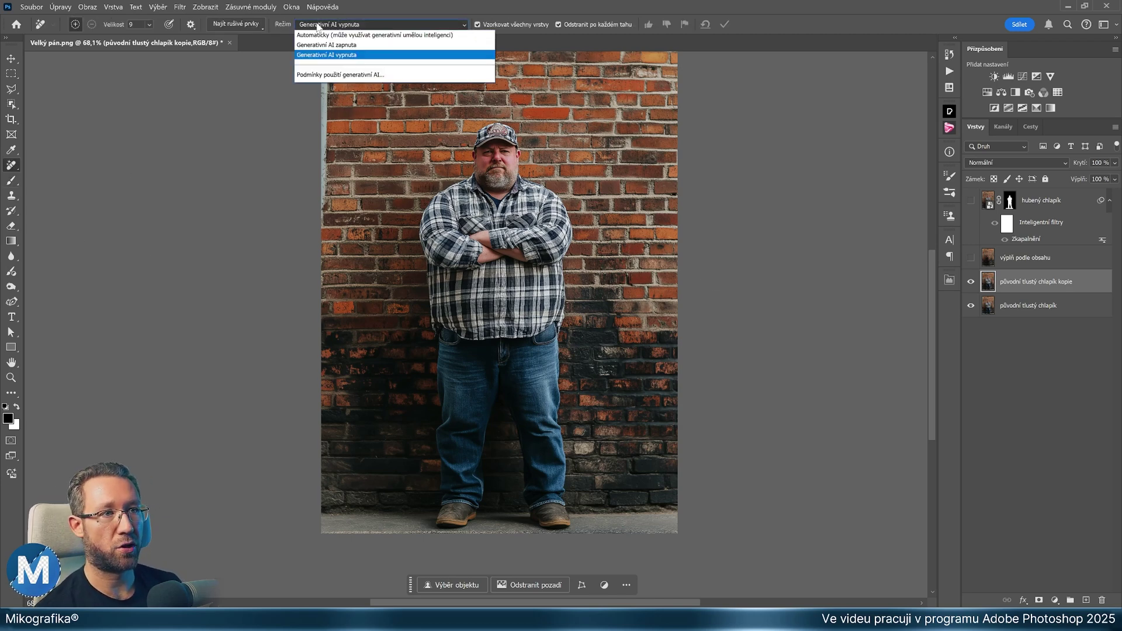
{"action": "left_click", "coordinate": [356, 56]}
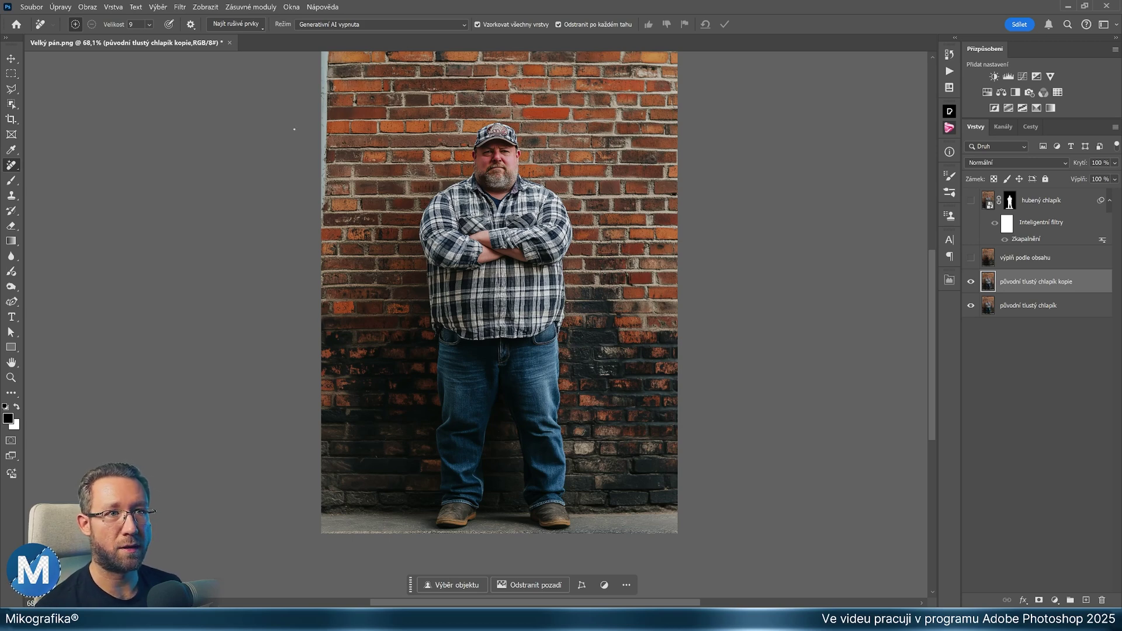
Run Najít rušivé prvky > Lidé and dismiss the notice that no people were found.
{"action": "left_click", "coordinate": [246, 25]}
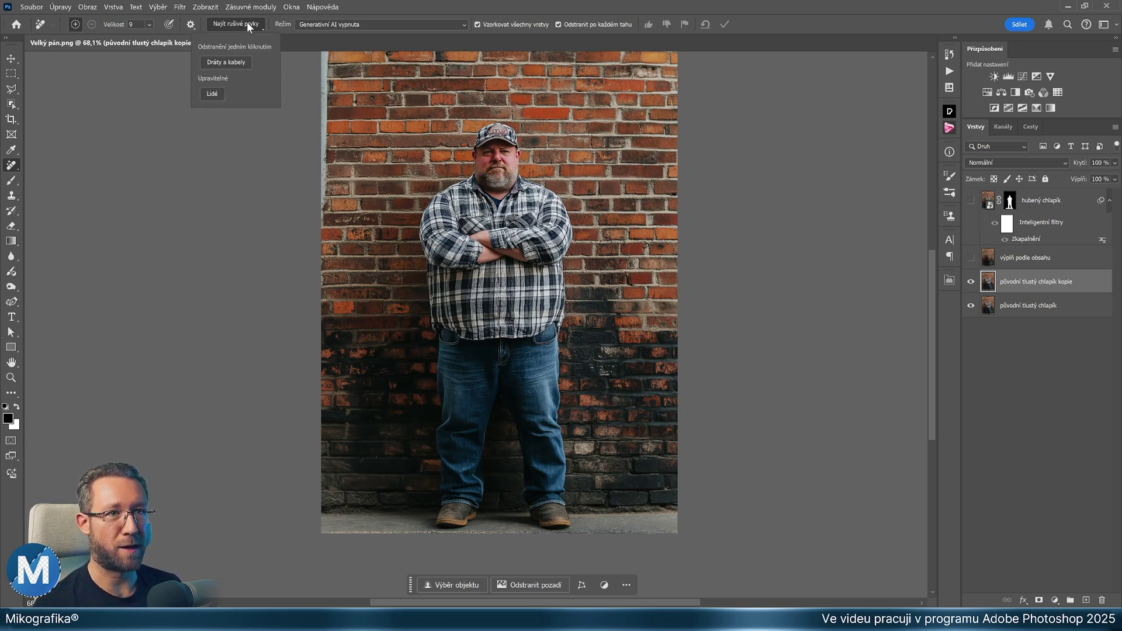
{"action": "left_click", "coordinate": [210, 94]}
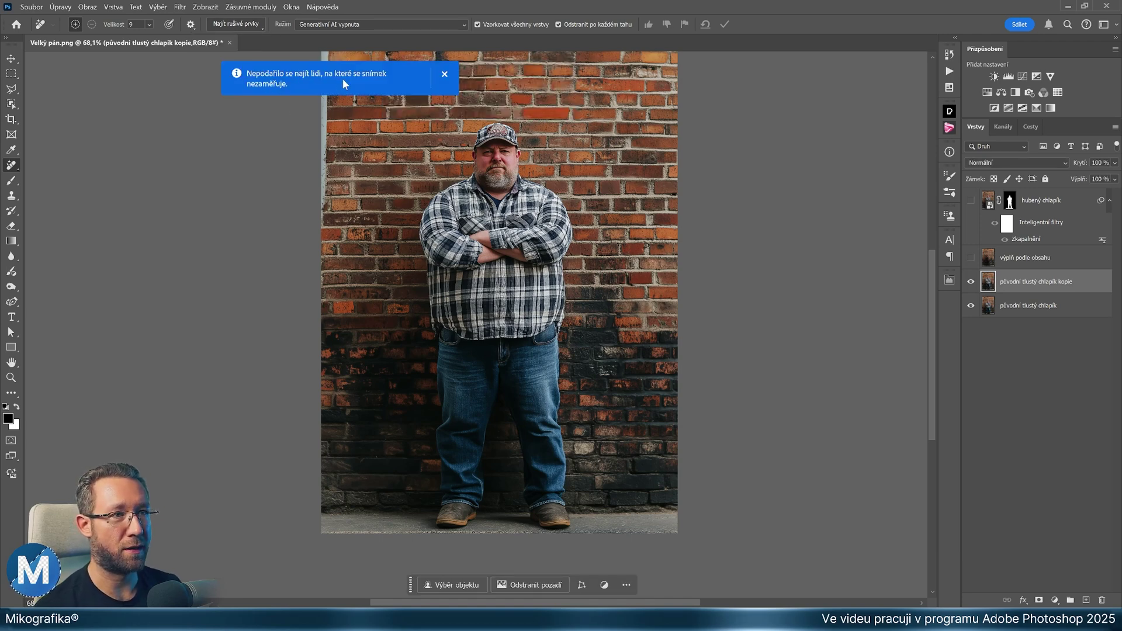
{"action": "left_click", "coordinate": [443, 75]}
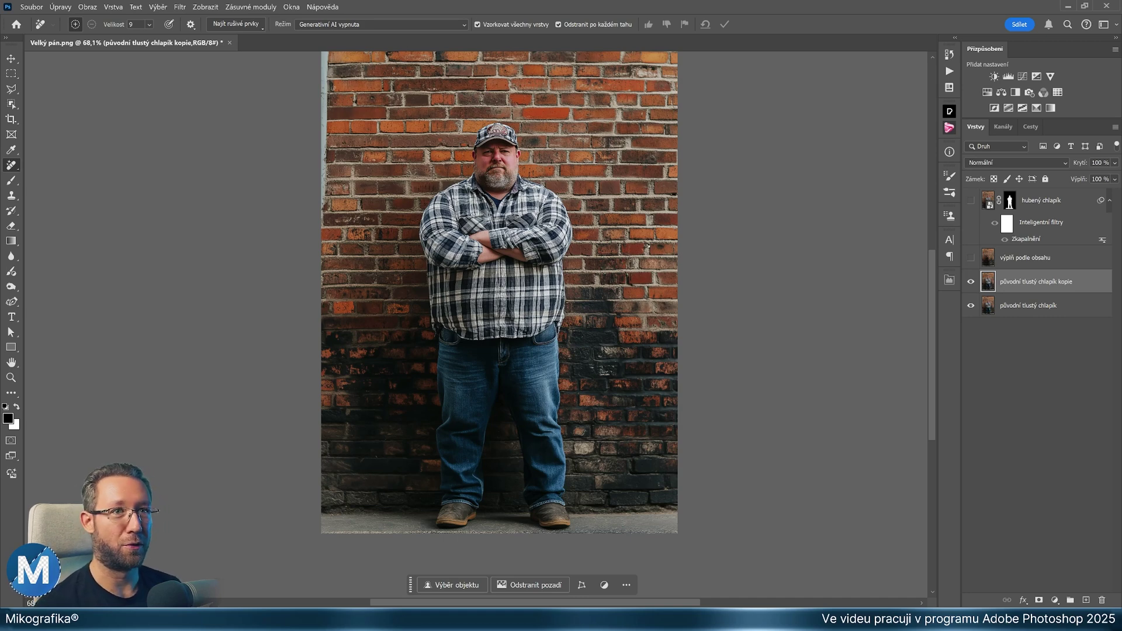
Enlarge the Remove brush to about 250 px, paint out the man, then hide the copy to compare.
{"action": "key", "text": "bracketright"}
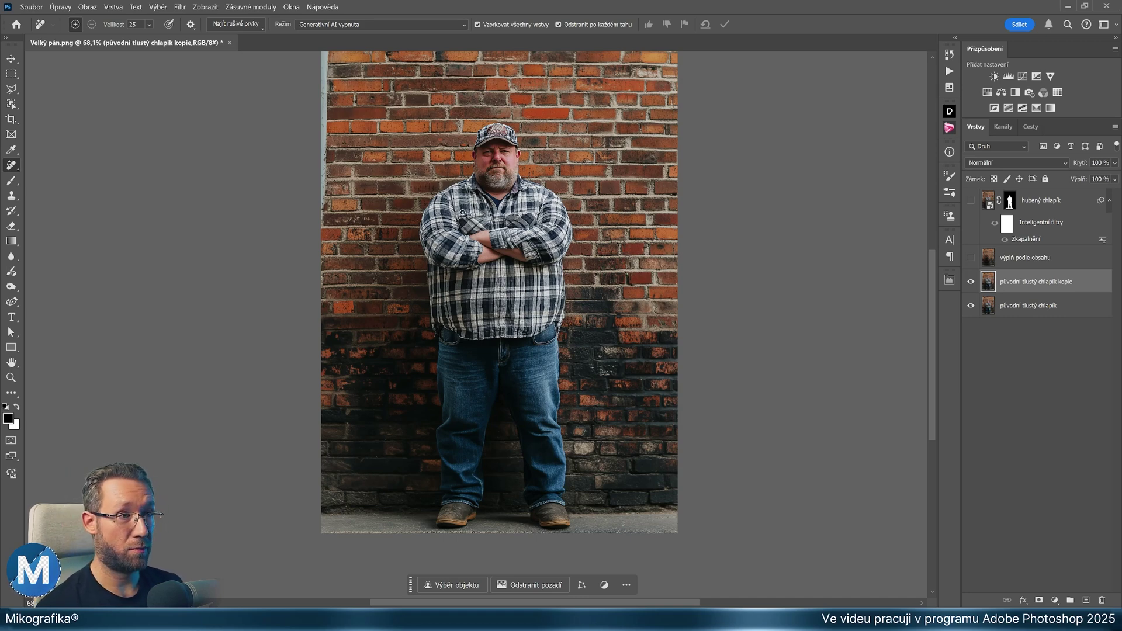
{"action": "key", "text": "bracketright"}
{"action": "key", "text": "bracketright"}
{"action": "key", "text": "bracketright"}
{"action": "key", "text": "bracketright"}
{"action": "key", "text": "bracketright"}
{"action": "key", "text": "bracketright"}
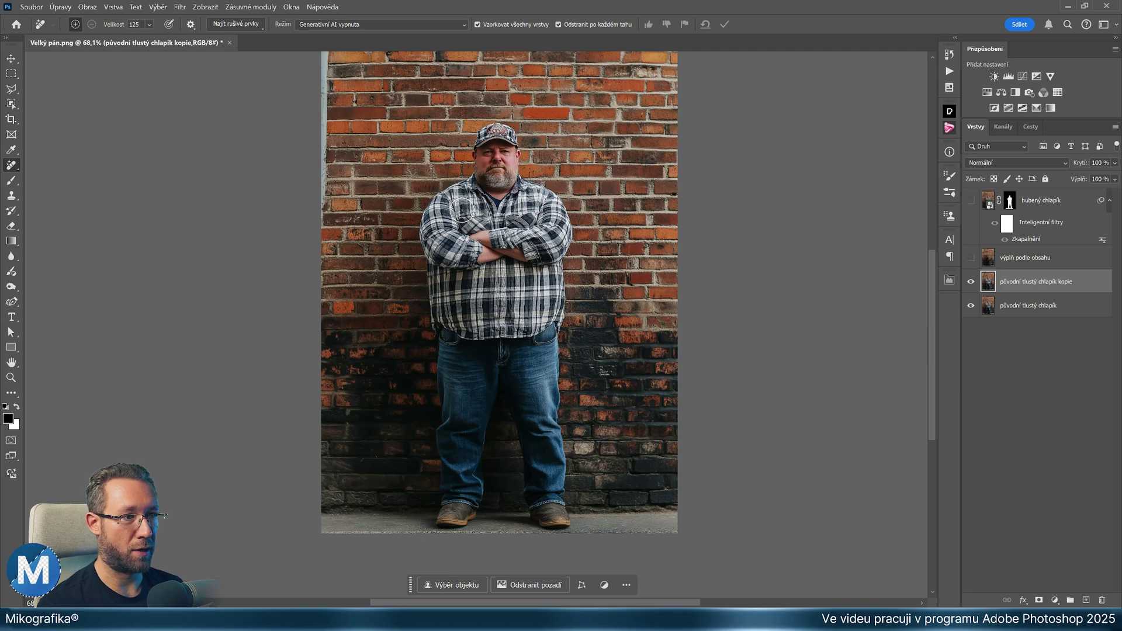
{"action": "key", "text": "bracketright"}
{"action": "key", "text": "bracketright"}
{"action": "key", "text": "bracketright"}
{"action": "key", "text": "bracketright"}
{"action": "key", "text": "bracketright"}
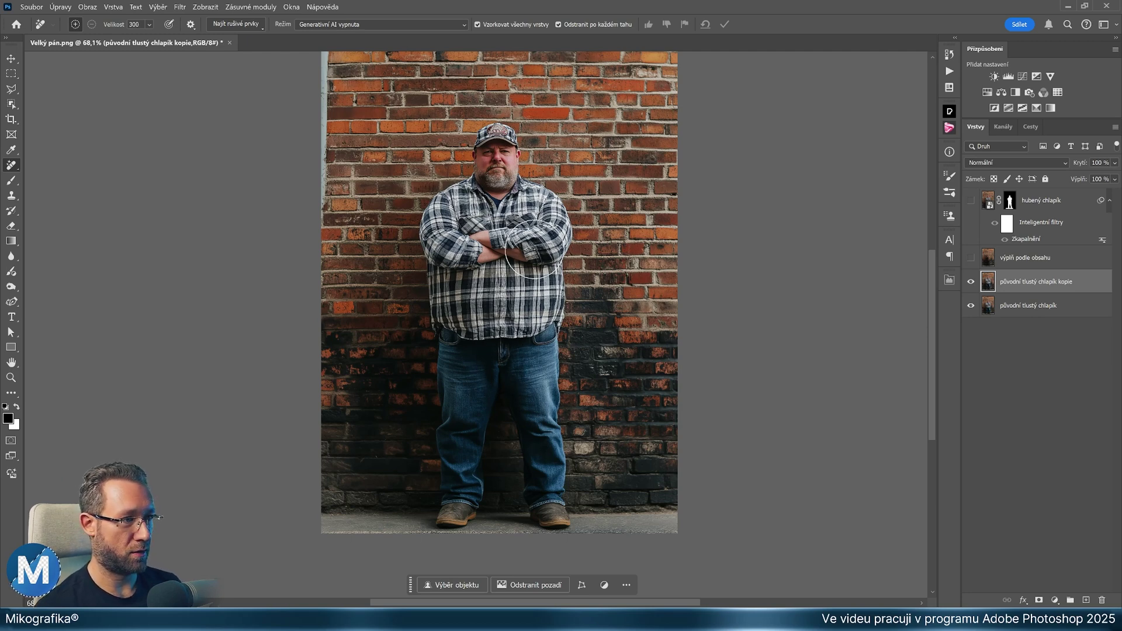
{"action": "key", "text": "bracketleft"}
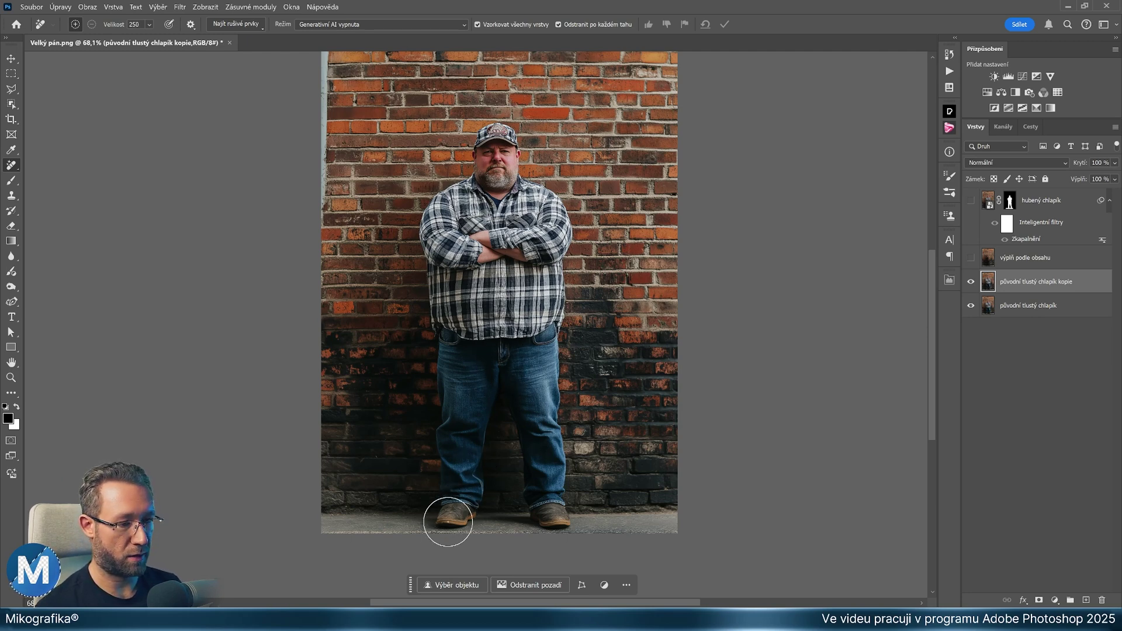
{"action": "mouse_move", "coordinate": [447, 520]}
{"action": "left_mouse_down"}
{"action": "mouse_move", "coordinate": [444, 193]}
{"action": "mouse_move", "coordinate": [558, 442]}
{"action": "mouse_move", "coordinate": [462, 526]}
{"action": "left_mouse_up"}
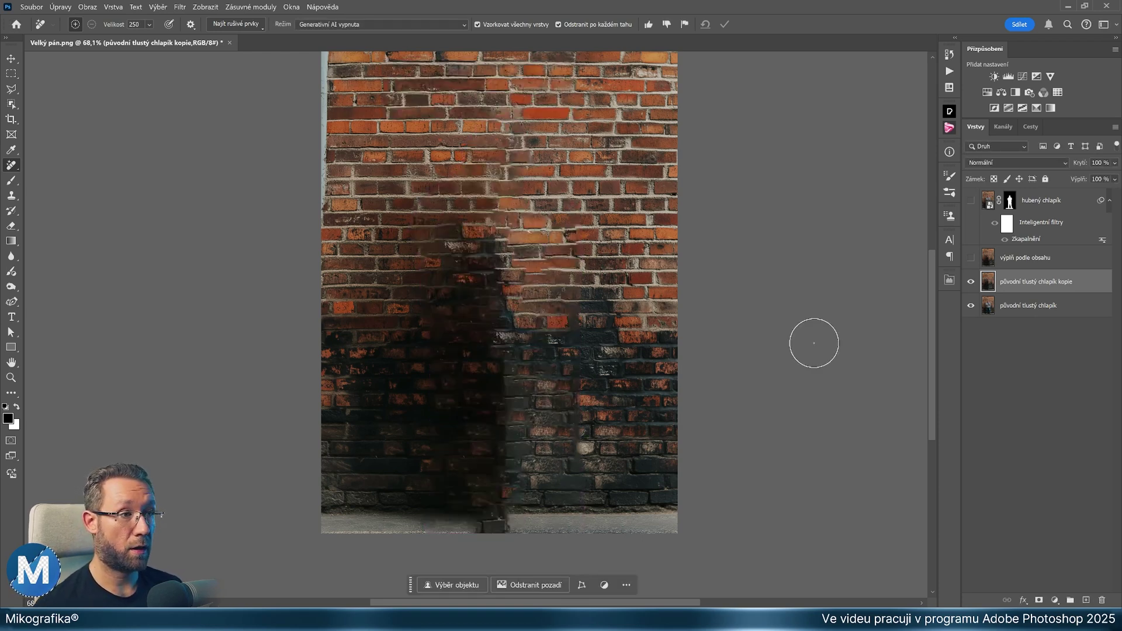
{"action": "left_click", "coordinate": [970, 282]}
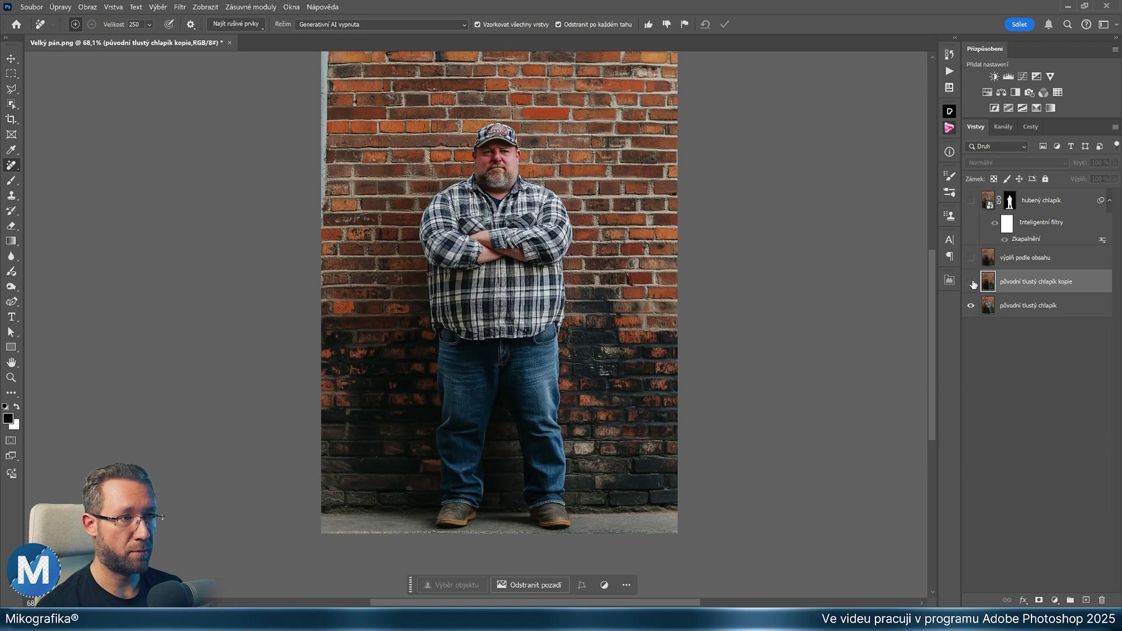
Toggle 'původní tlustý chlapík kopie' visibility repeatedly, ending with 'hubený chlapík' shown over the cleaned wall.
{"action": "left_click", "coordinate": [971, 282]}
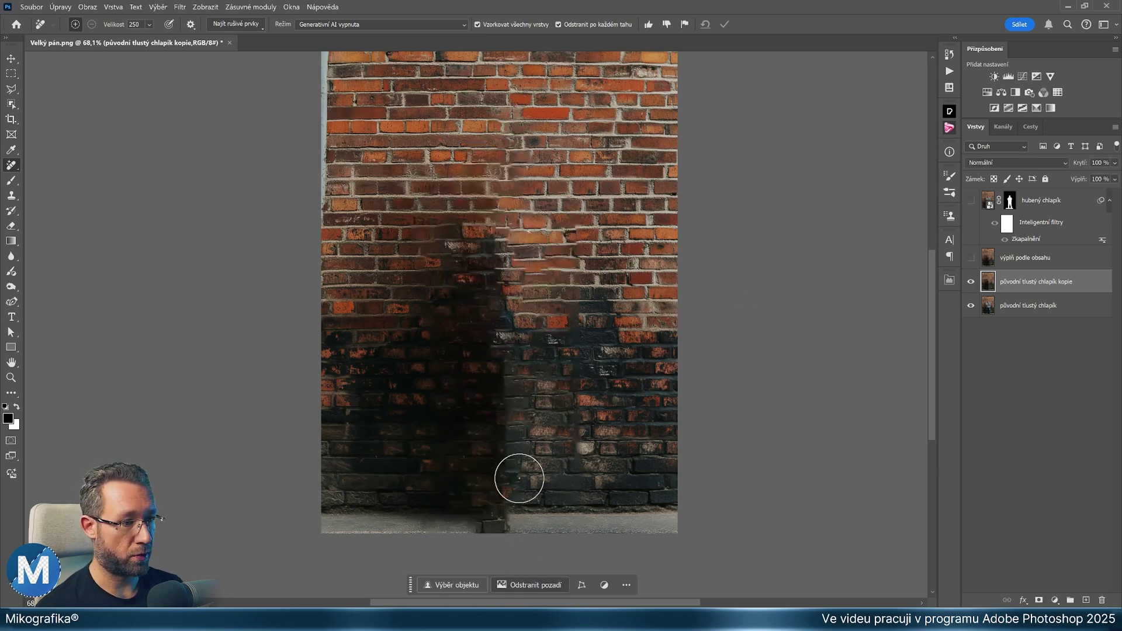
{"action": "left_click", "coordinate": [971, 283]}
{"action": "left_click", "coordinate": [971, 283]}
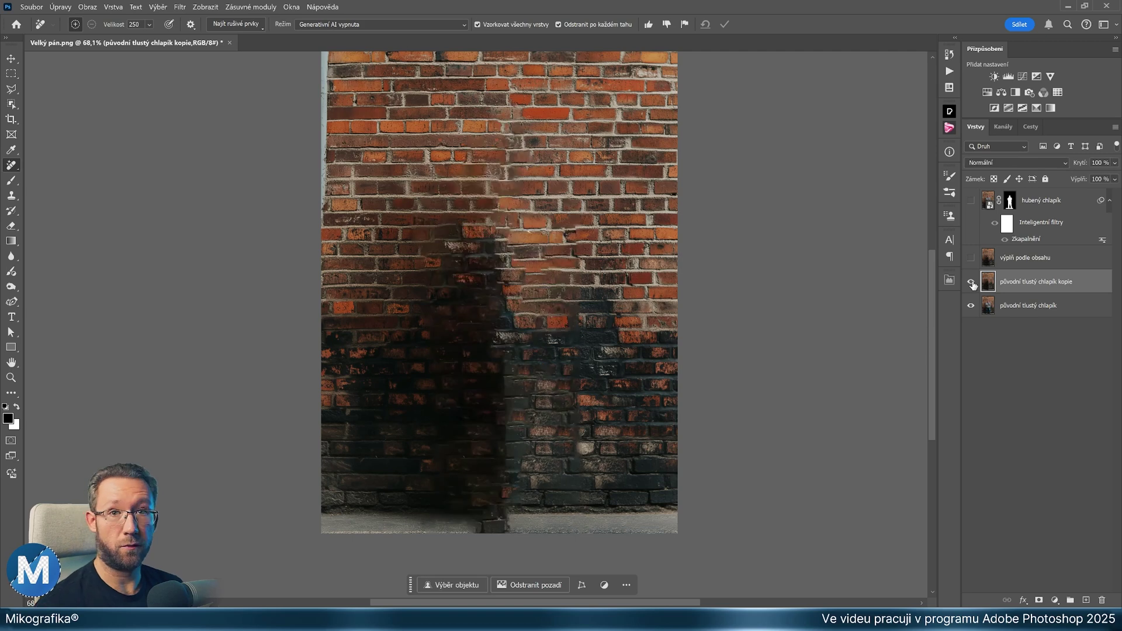
{"action": "left_click", "coordinate": [971, 282]}
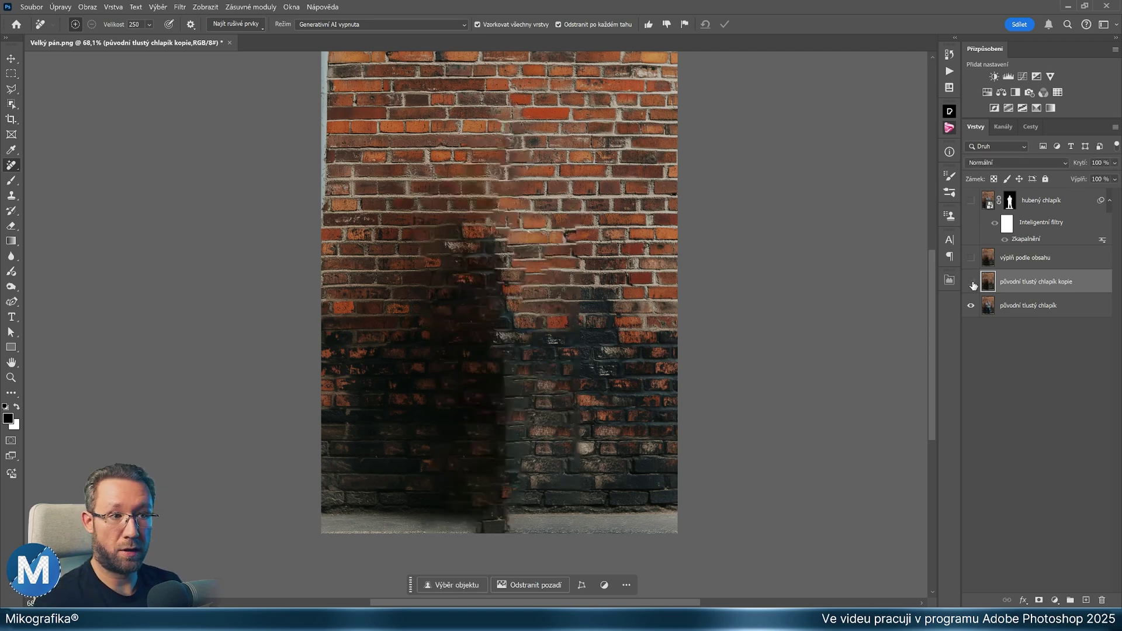
{"action": "left_click", "coordinate": [971, 283]}
{"action": "left_click", "coordinate": [970, 283]}
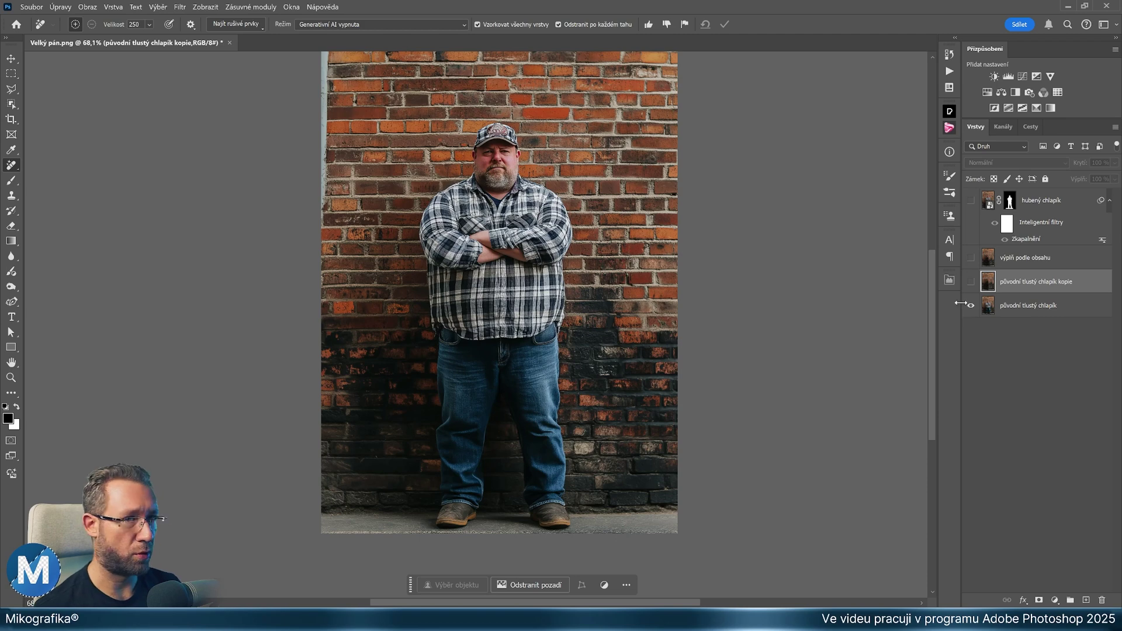
{"action": "left_click", "coordinate": [971, 281]}
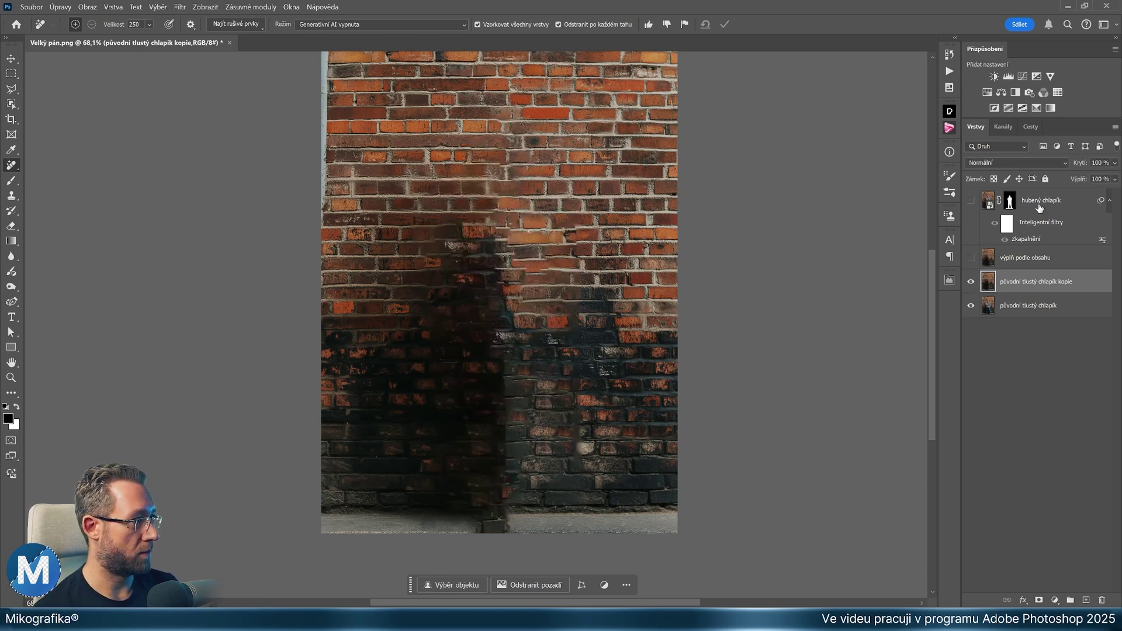
{"action": "left_click", "coordinate": [971, 201]}
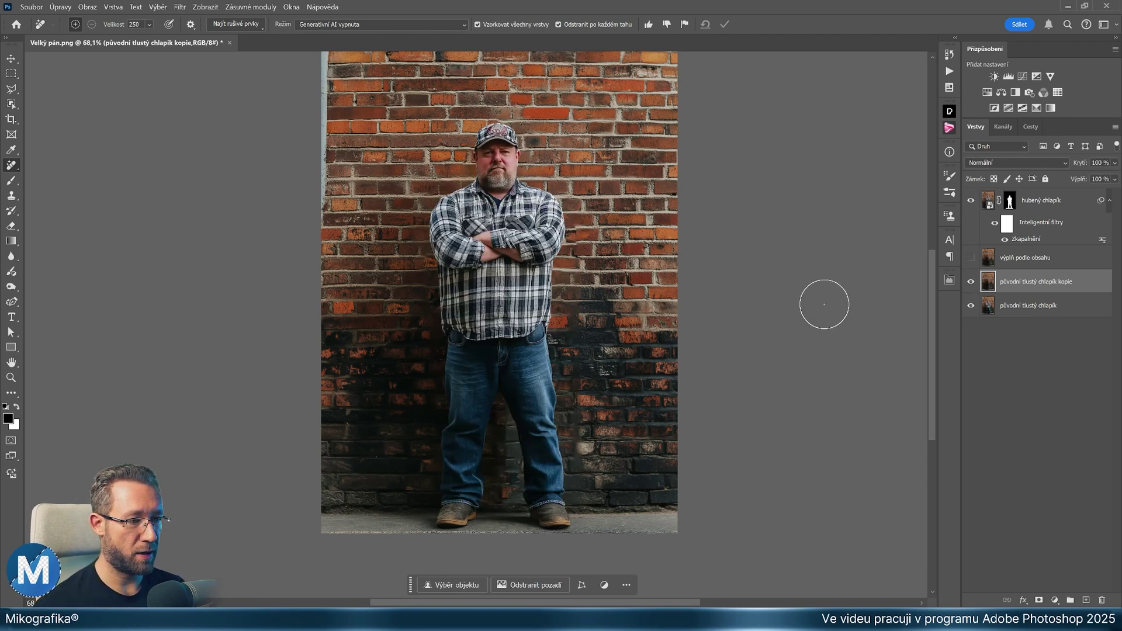
{"action": "left_click", "coordinate": [971, 283]}
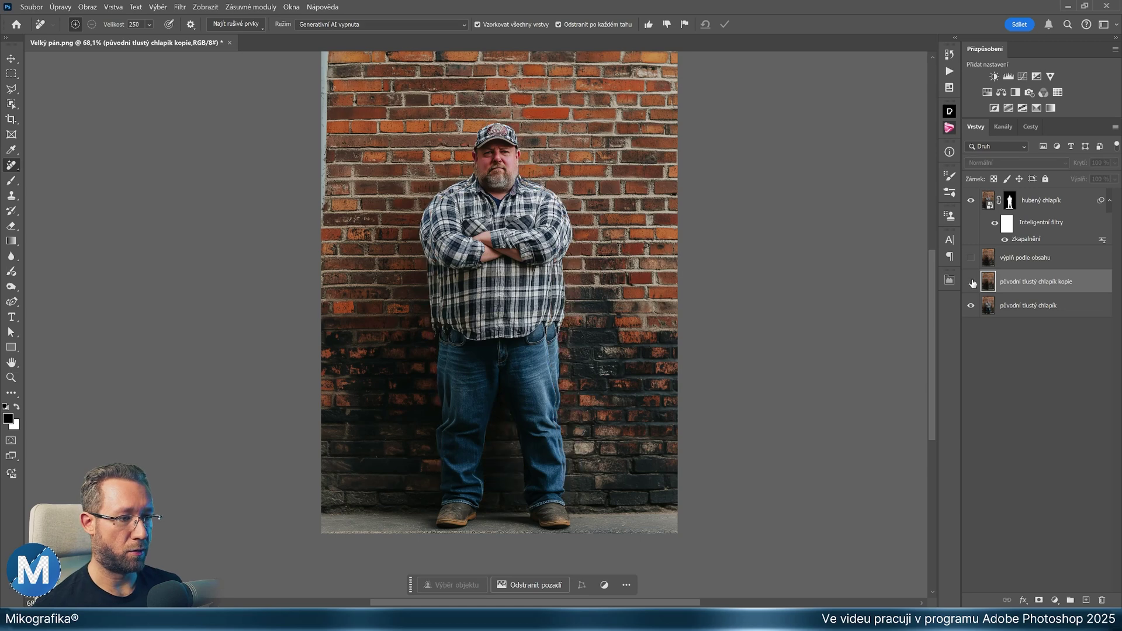
{"action": "left_click", "coordinate": [971, 282]}
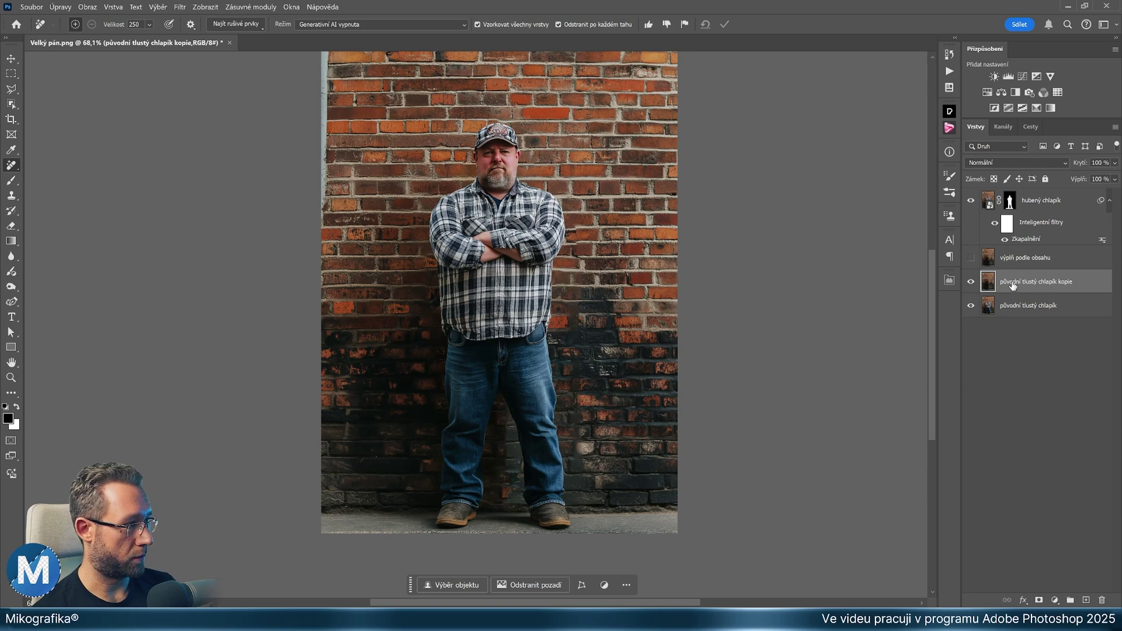
Rename the retouched copy layer to 'nástroj odebrat'.
{"action": "double_click", "coordinate": [1036, 281]}
{"action": "type", "text": "nástroj o"}
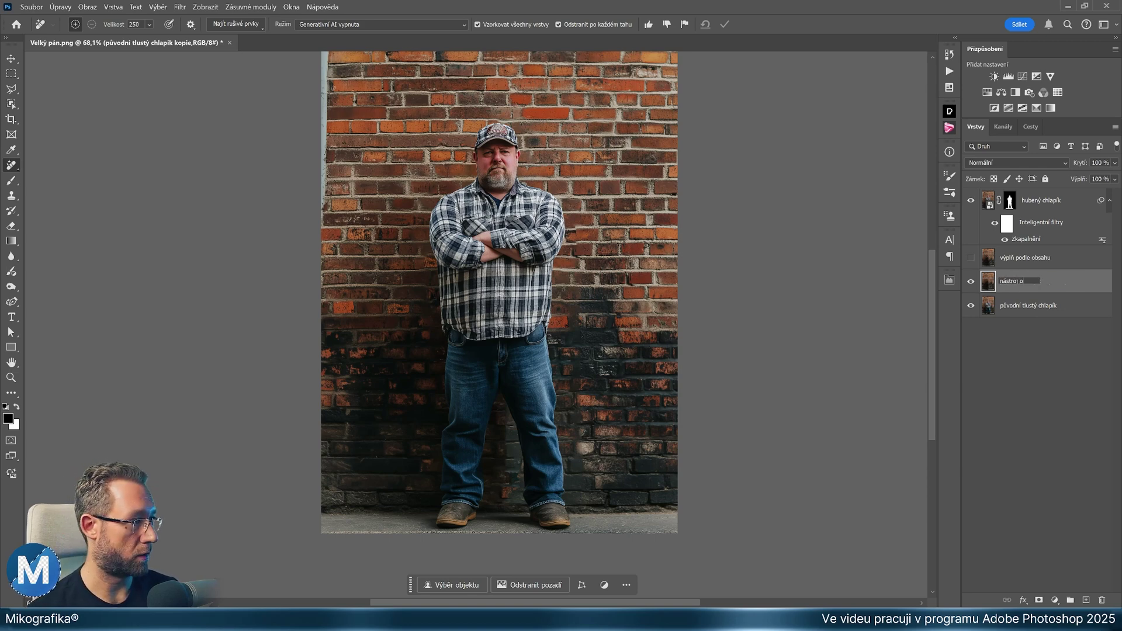
{"action": "type", "text": "debrat"}
{"action": "key", "text": "Return"}
Hide the slim-man and 'nástroj odebrat' layers and make the original photo layer active.
{"action": "key", "text": "h"}
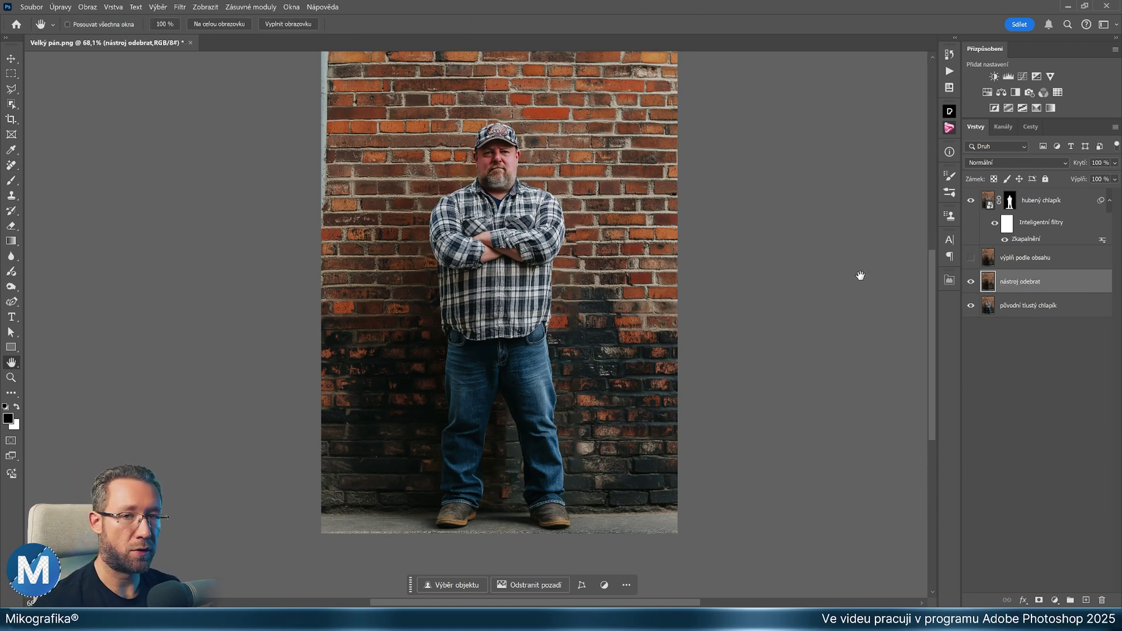
{"action": "left_click", "coordinate": [971, 200]}
{"action": "left_click", "coordinate": [971, 282]}
{"action": "left_click", "coordinate": [1016, 313]}
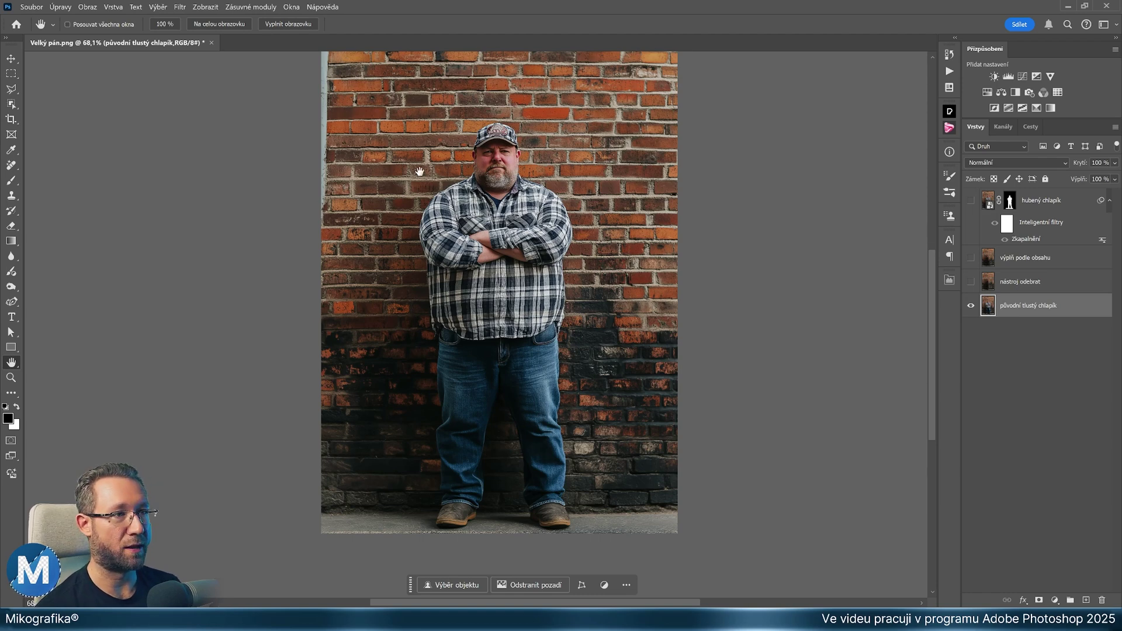
Select the man with Select > Subject and expand the selection by 20 pixels.
{"action": "left_click", "coordinate": [157, 7]}
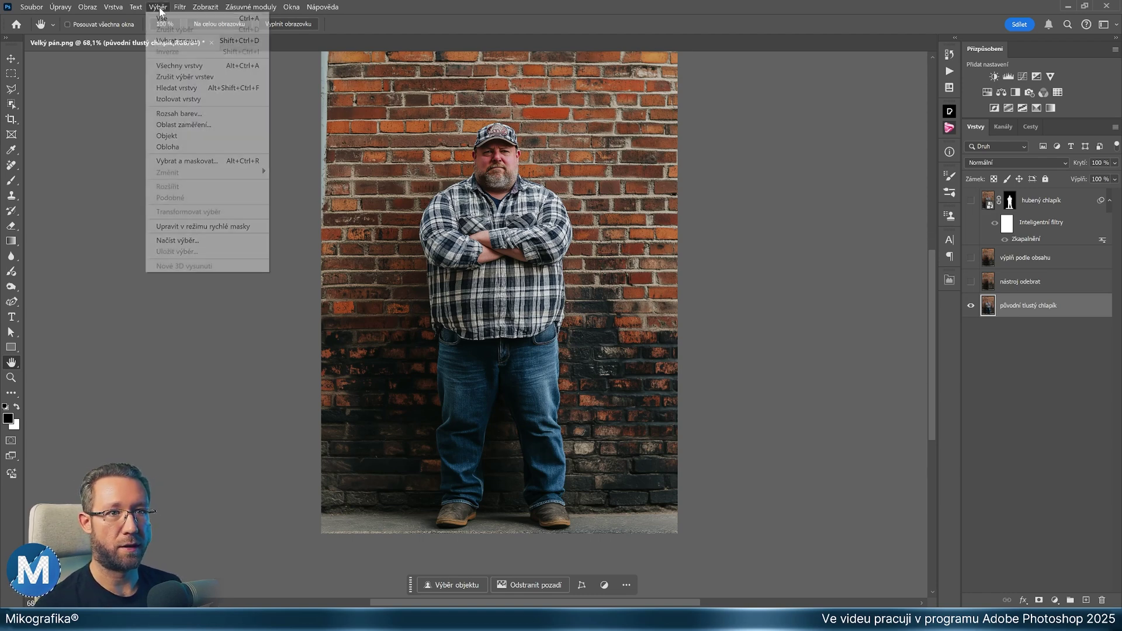
{"action": "left_click", "coordinate": [176, 137]}
{"action": "mouse_move", "coordinate": [168, 172]}
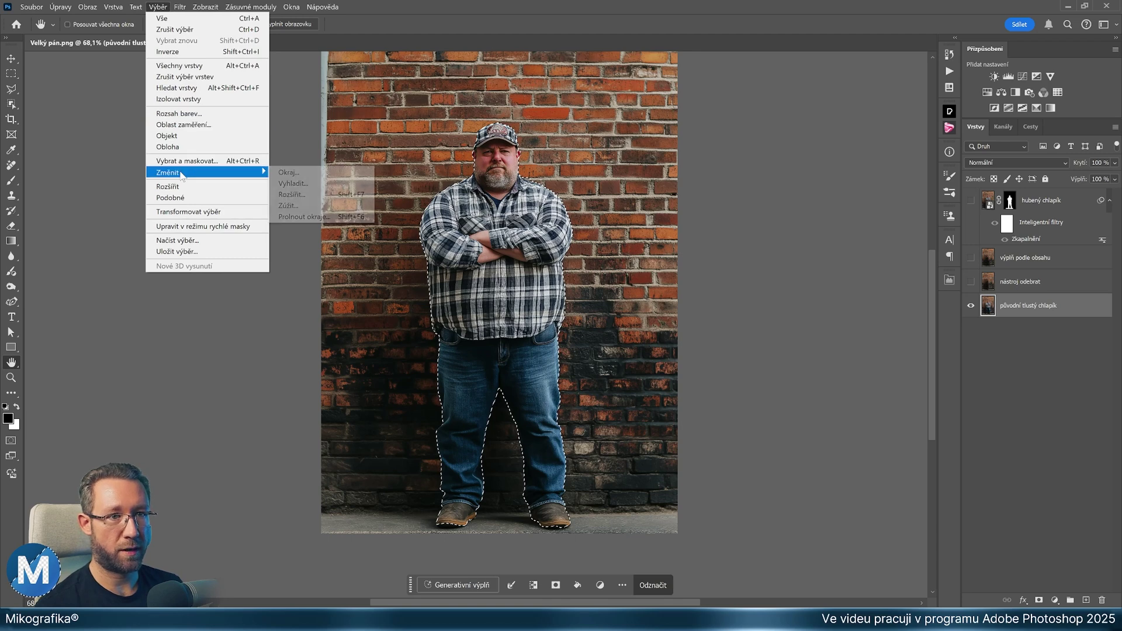
{"action": "left_click", "coordinate": [290, 195]}
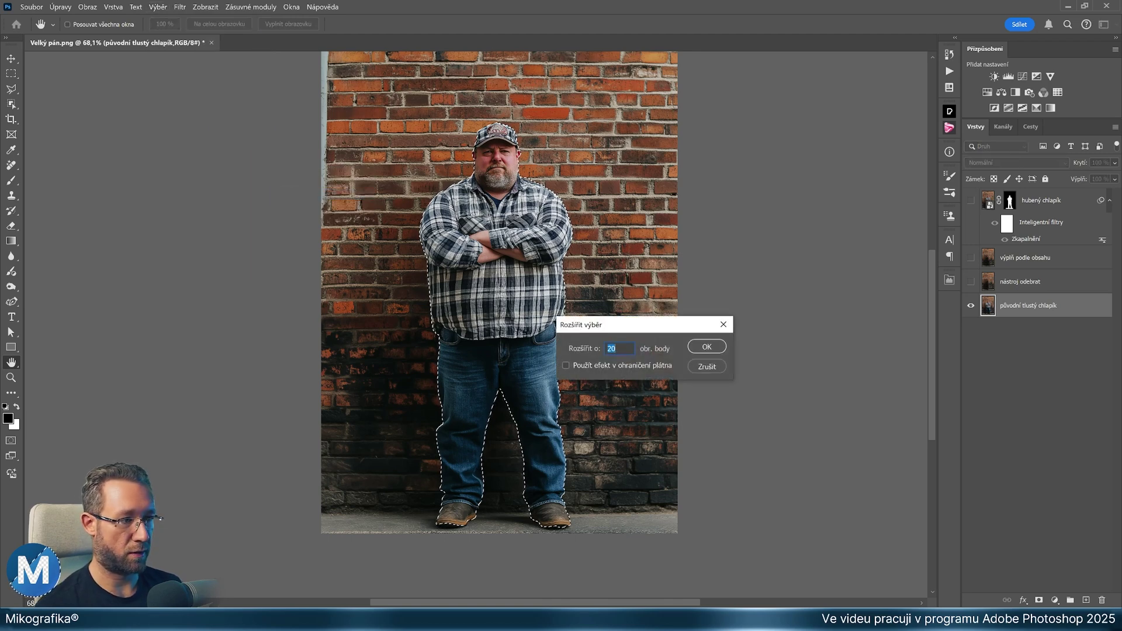
{"action": "left_click", "coordinate": [707, 347]}
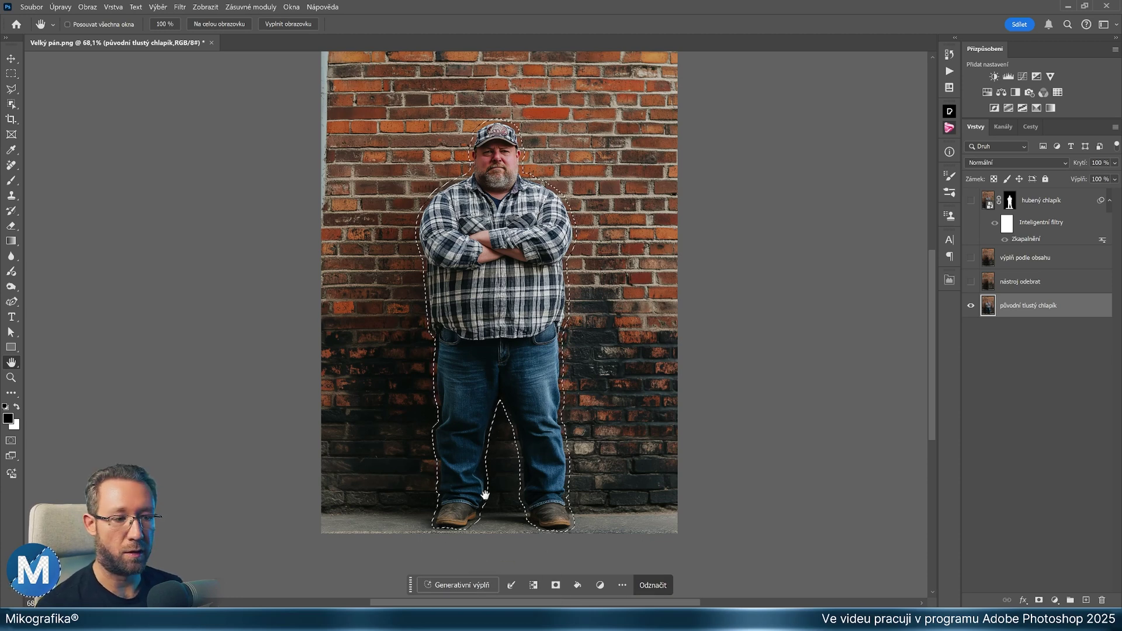
Restore the Contextual Task Bar from the Window menu and bring up the Generative Fill prompt.
{"action": "left_click", "coordinate": [291, 6]}
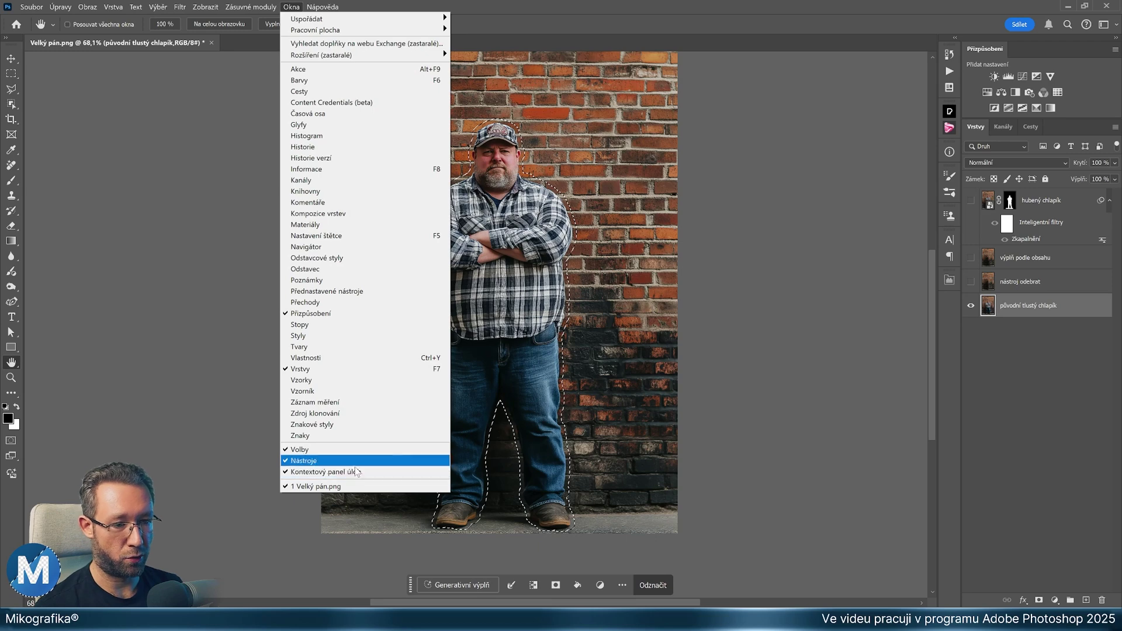
{"action": "left_click", "coordinate": [374, 471]}
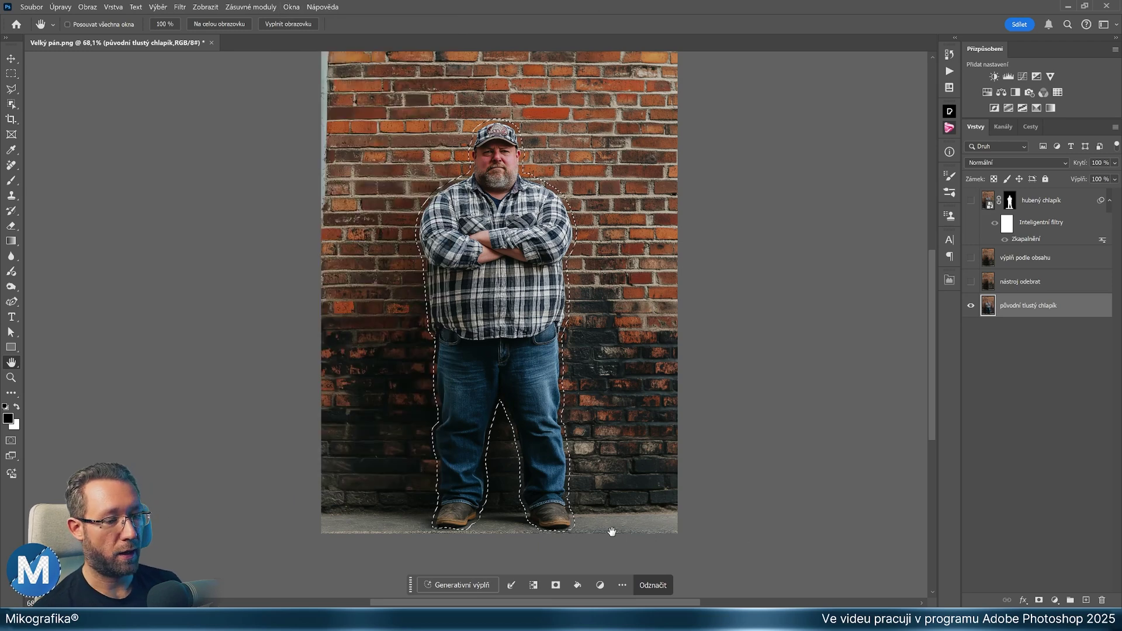
{"action": "left_click", "coordinate": [467, 585]}
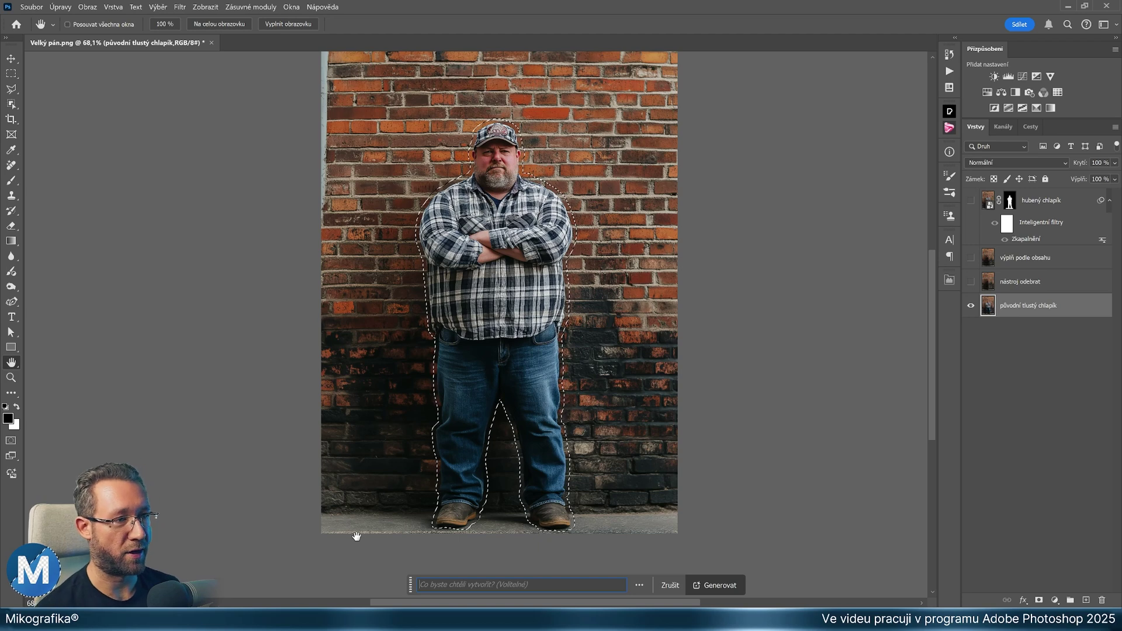
Generate a fill with an empty prompt and preview the three generated variations.
{"action": "key", "text": "Return"}
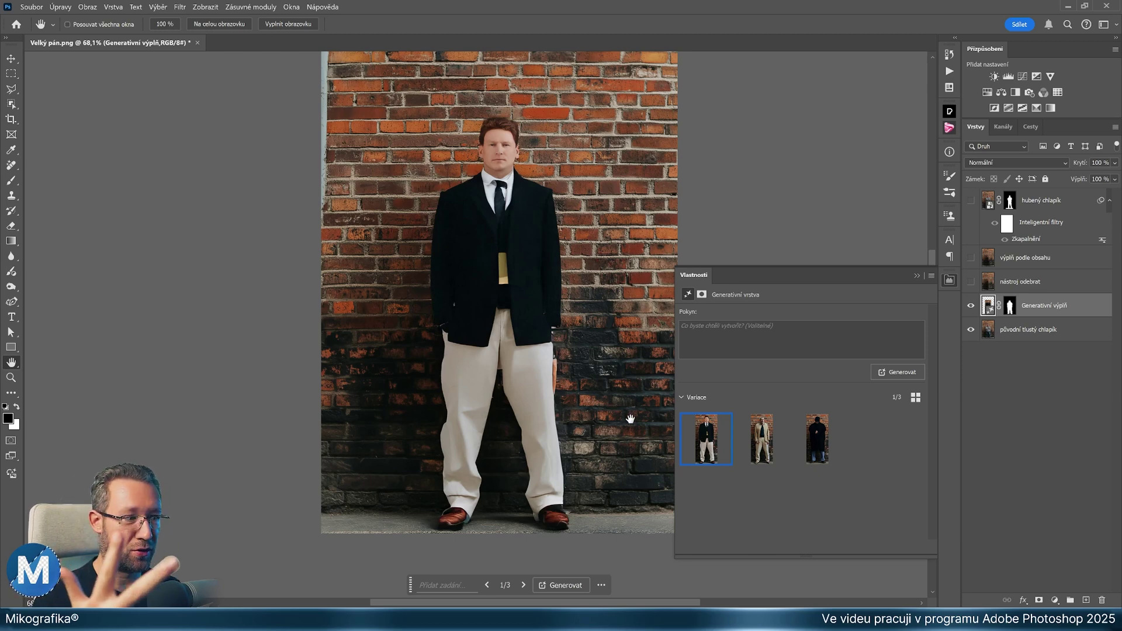
{"action": "left_click", "coordinate": [760, 440]}
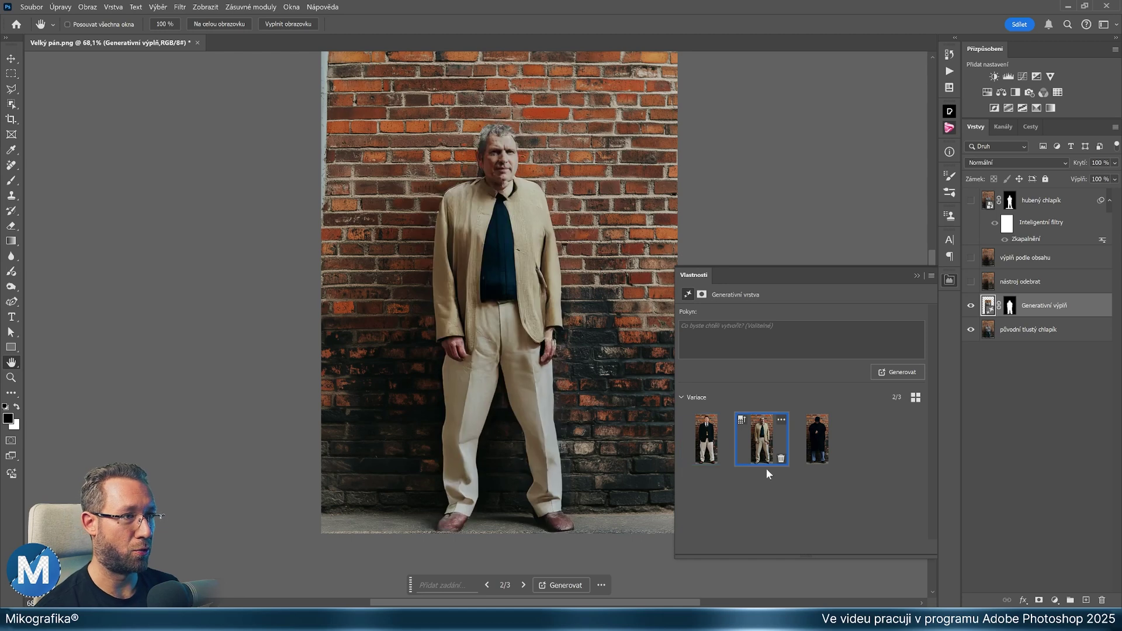
{"action": "left_click", "coordinate": [821, 443]}
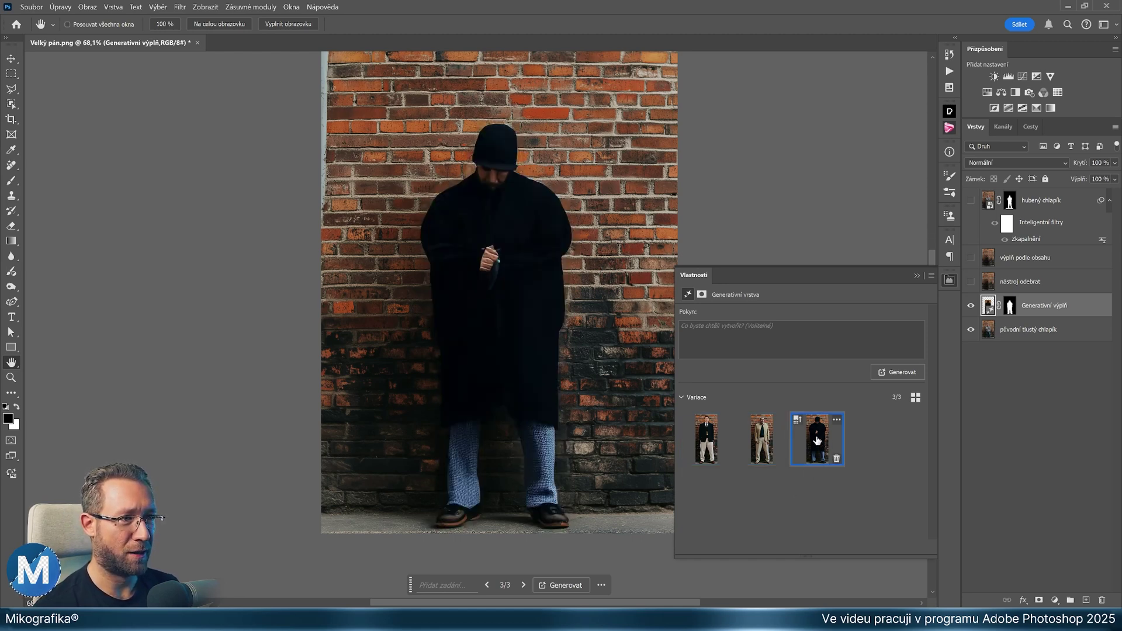
{"action": "left_click", "coordinate": [1010, 307], "text": "ctrl"}
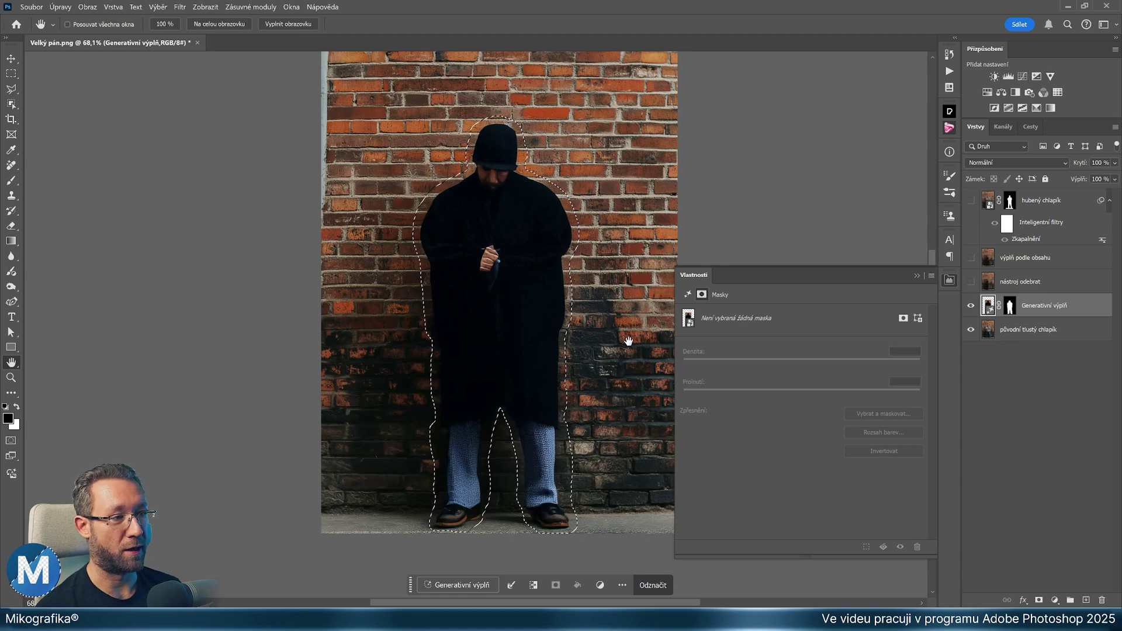
Close the Properties panel and drag the Generative Fill layer to the trash.
{"action": "left_click", "coordinate": [986, 307]}
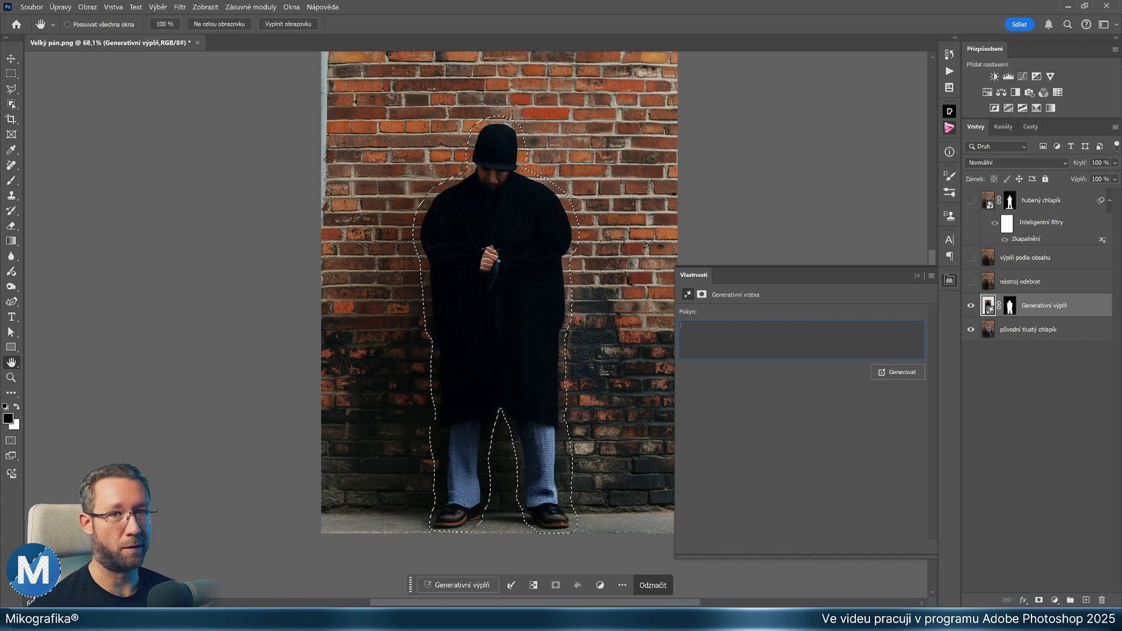
{"action": "left_click", "coordinate": [542, 332]}
{"action": "mouse_move", "coordinate": [1080, 306]}
{"action": "left_mouse_down"}
{"action": "mouse_move", "coordinate": [1084, 541]}
{"action": "mouse_move", "coordinate": [1104, 601]}
{"action": "left_mouse_up"}
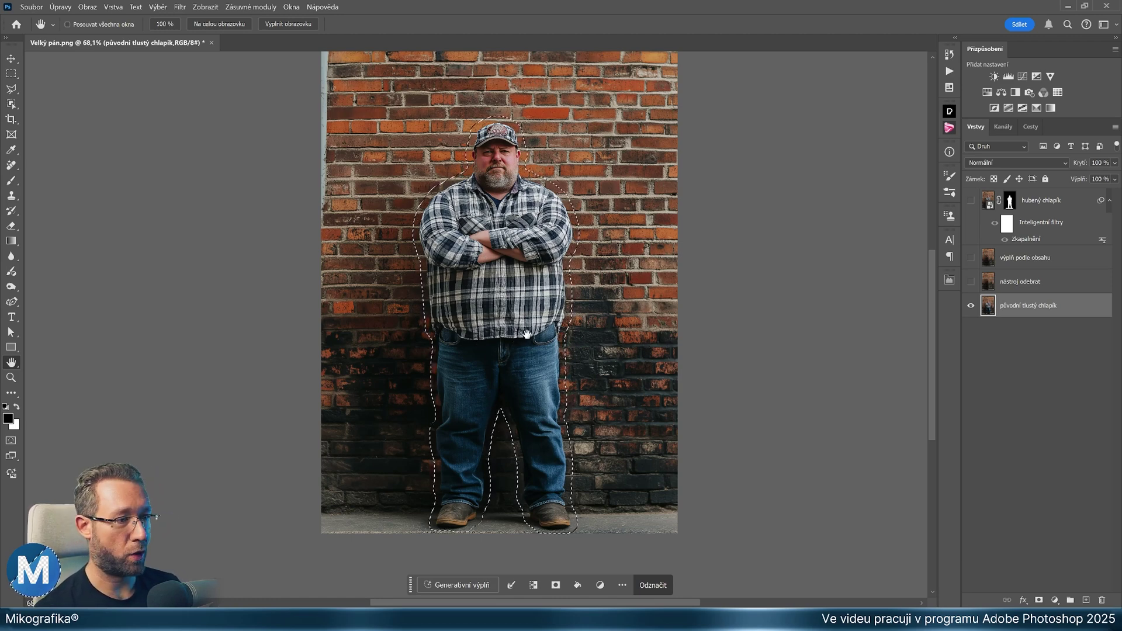
Extend the selection around the feet with the Lasso and generate brick wall with an empty prompt.
{"action": "key", "text": "l"}
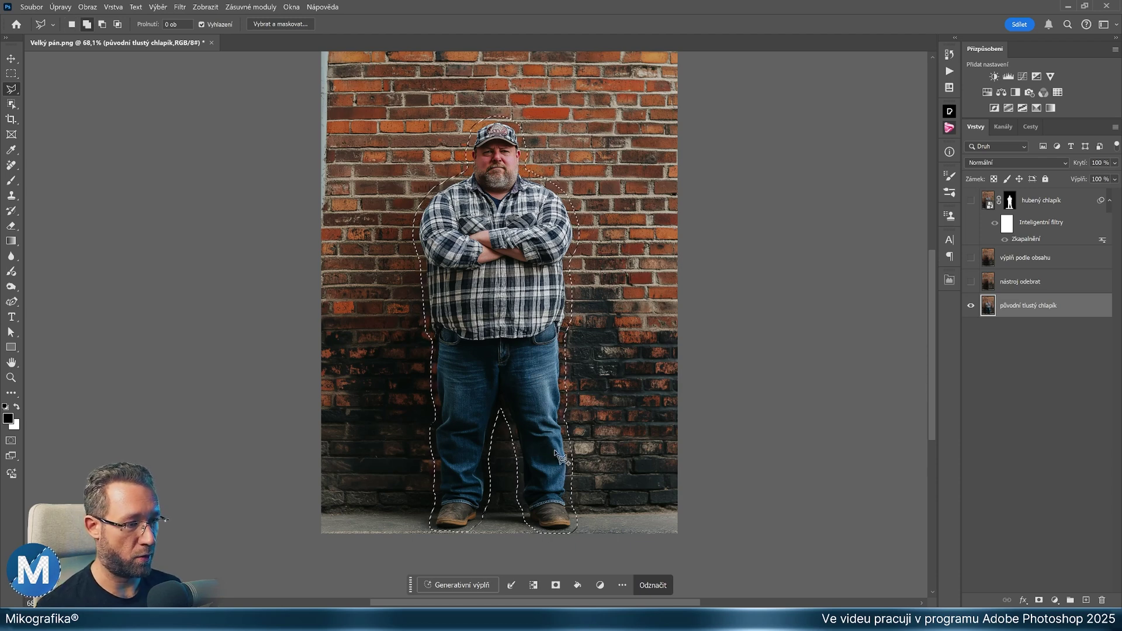
{"action": "mouse_move", "coordinate": [556, 451]}
{"action": "left_mouse_down"}
{"action": "mouse_move", "coordinate": [358, 522]}
{"action": "mouse_move", "coordinate": [340, 316]}
{"action": "mouse_move", "coordinate": [365, 176]}
{"action": "mouse_move", "coordinate": [409, 170]}
{"action": "mouse_move", "coordinate": [478, 188]}
{"action": "mouse_move", "coordinate": [555, 449]}
{"action": "left_mouse_up"}
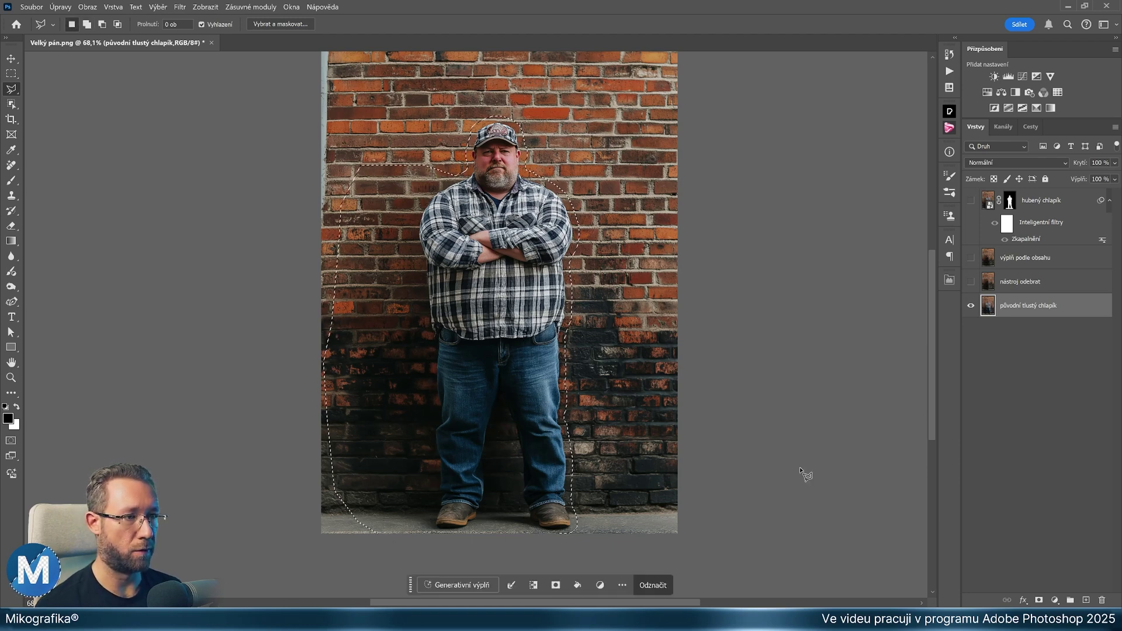
{"action": "left_click", "coordinate": [458, 585]}
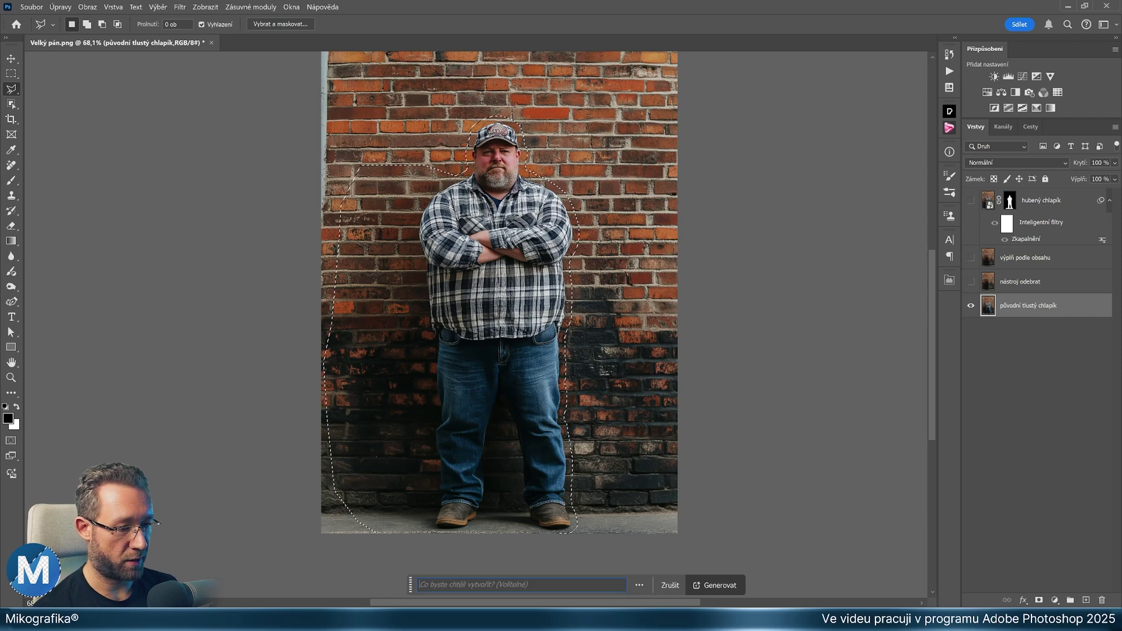
{"action": "left_click", "coordinate": [715, 585]}
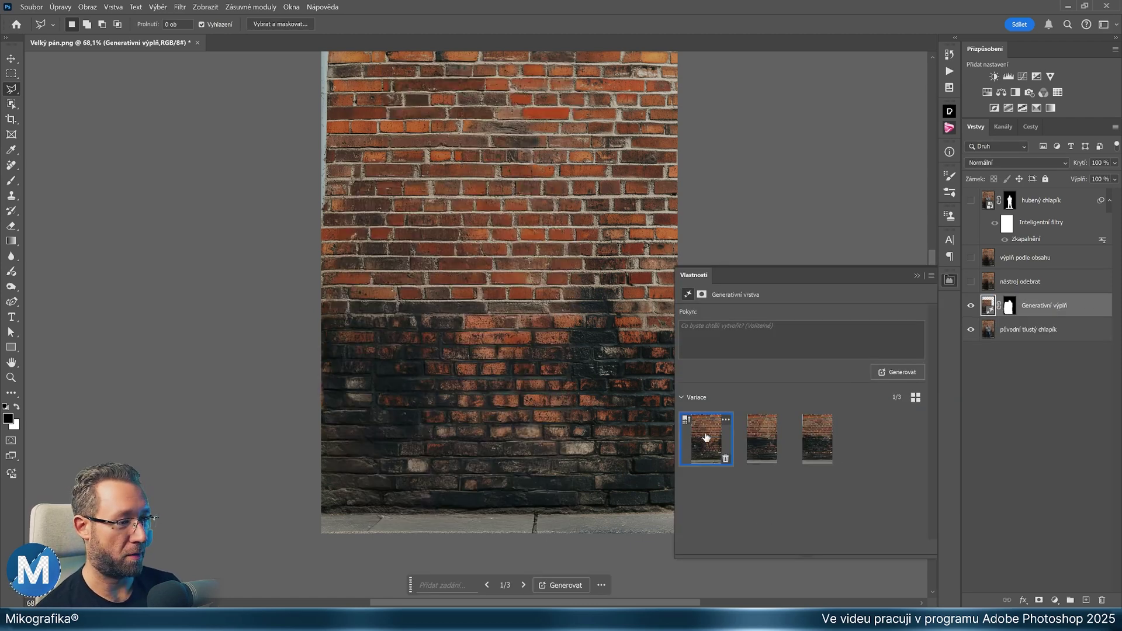
Preview all three wall variations, keep the first, and compare against the original photo.
{"action": "left_click", "coordinate": [758, 449]}
{"action": "left_click", "coordinate": [821, 444]}
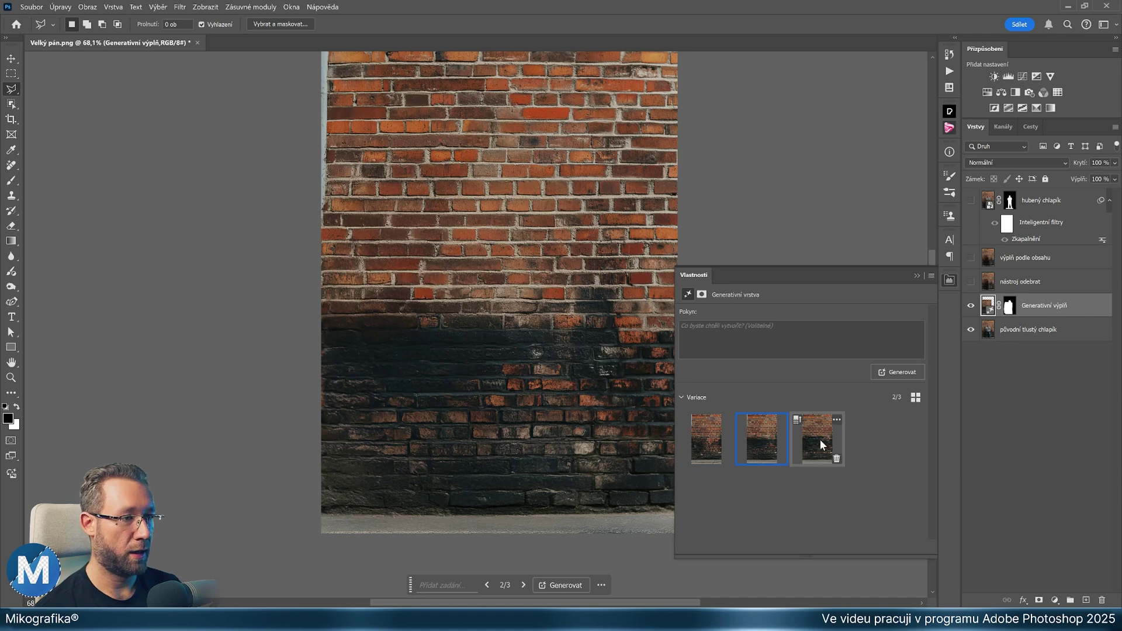
{"action": "left_click", "coordinate": [699, 443]}
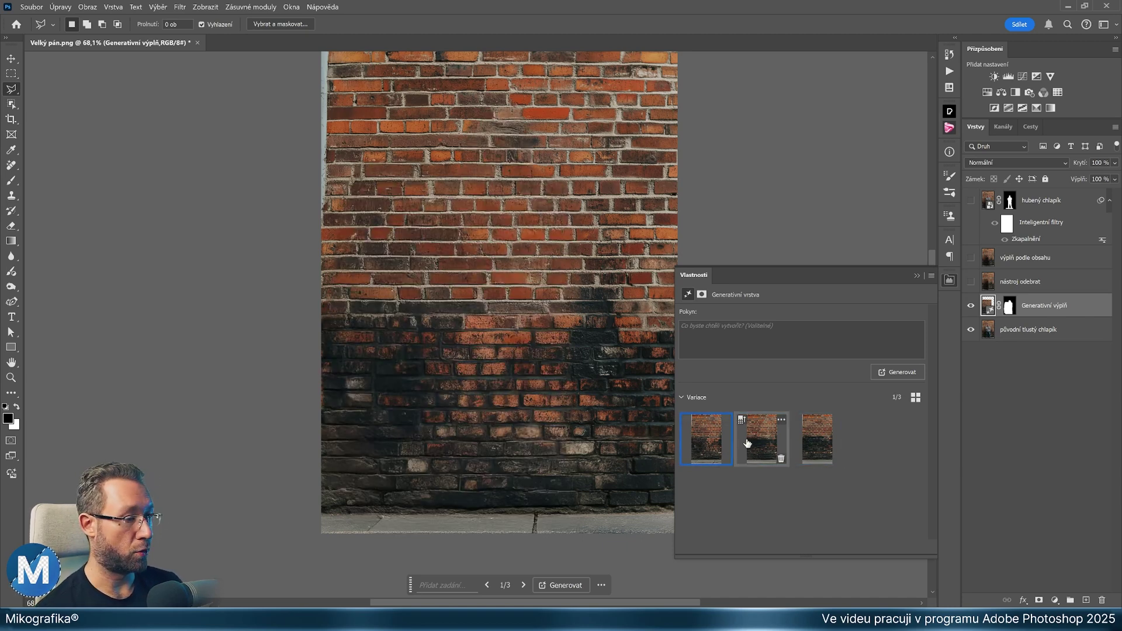
{"action": "left_click", "coordinate": [971, 305]}
{"action": "scroll", "coordinate": [576, 229], "scroll_direction": "up", "scroll_amount": 1}
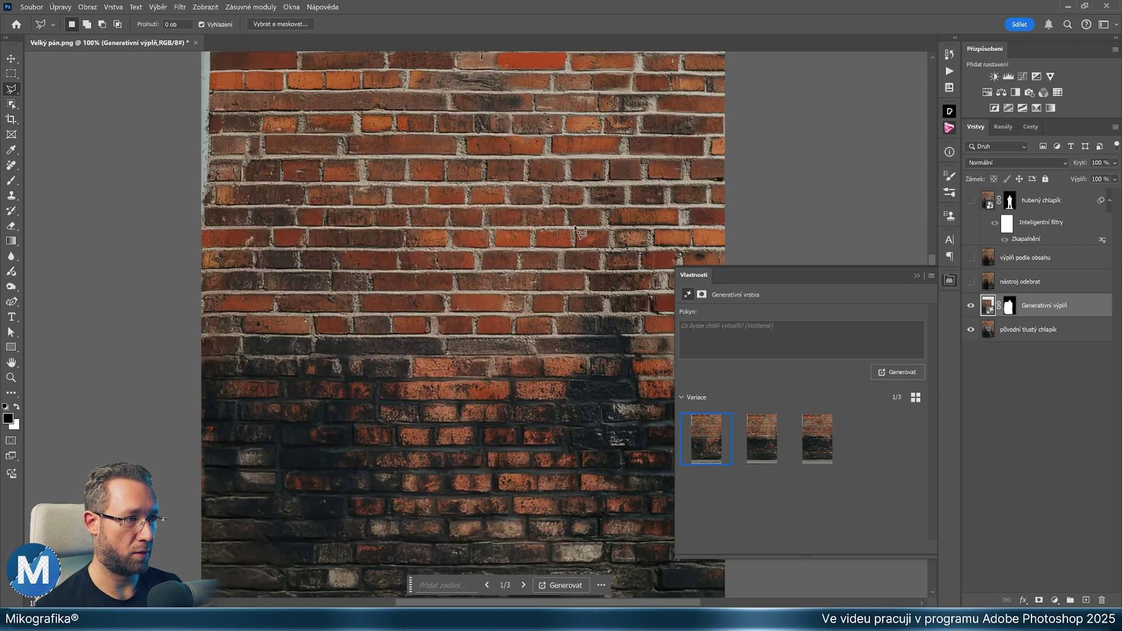
{"action": "scroll", "coordinate": [576, 229], "scroll_direction": "up", "scroll_amount": 2}
{"action": "scroll", "coordinate": [591, 250], "scroll_direction": "up", "scroll_amount": 1}
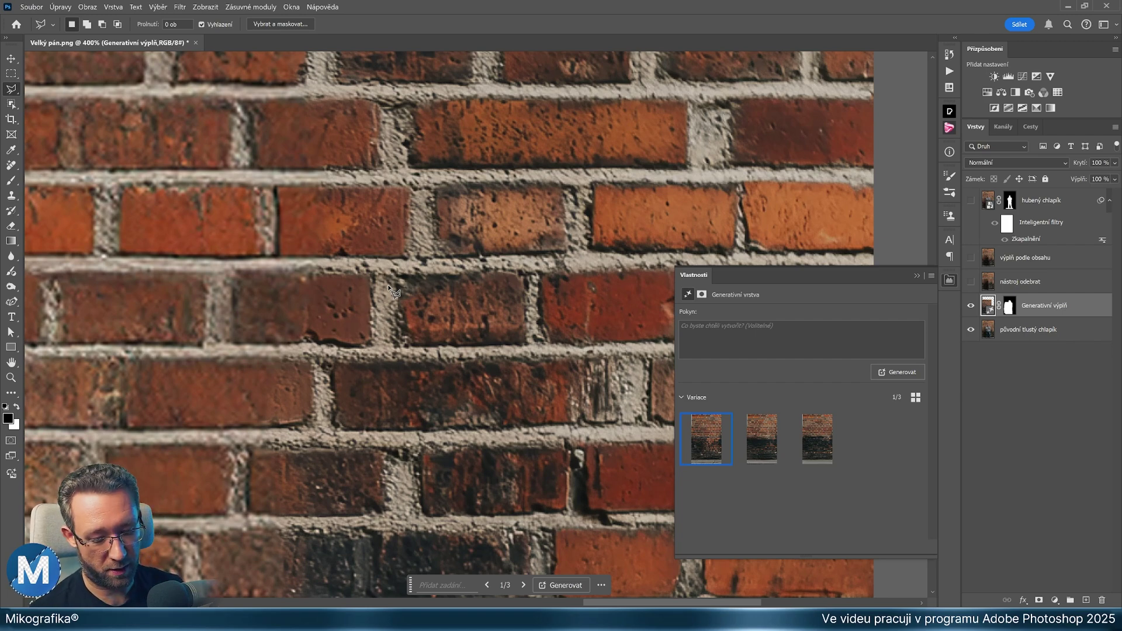
Check the image dimensions in pixels in the Image Size dialog.
{"action": "key", "text": "ctrl+alt+i"}
{"action": "left_click", "coordinate": [800, 201]}
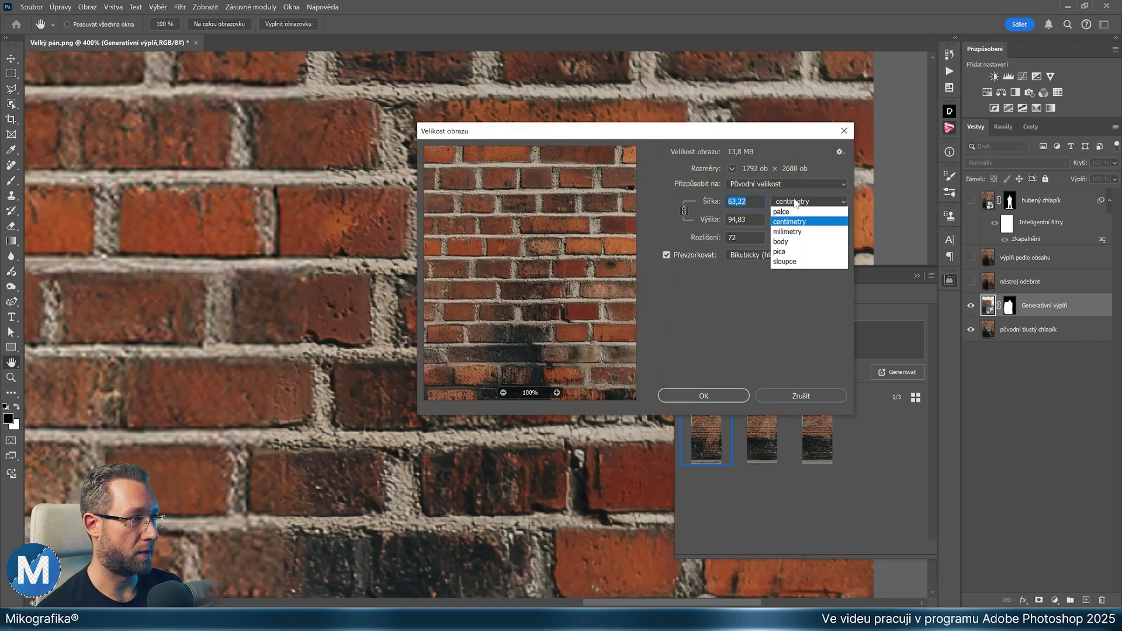
{"action": "left_click", "coordinate": [786, 221]}
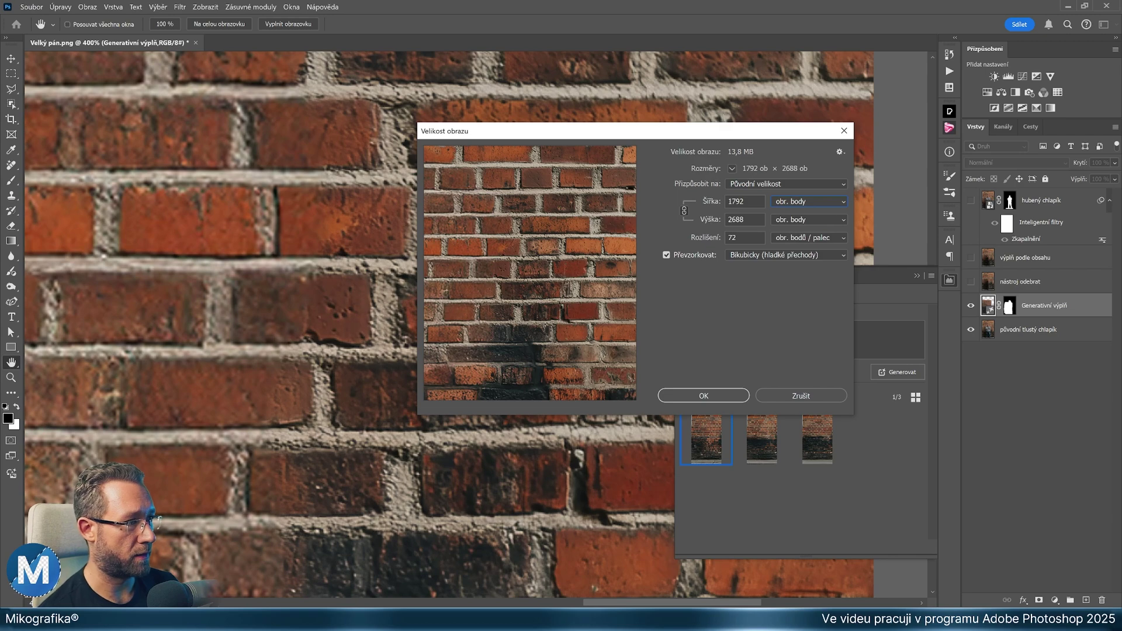
{"action": "left_click", "coordinate": [844, 131]}
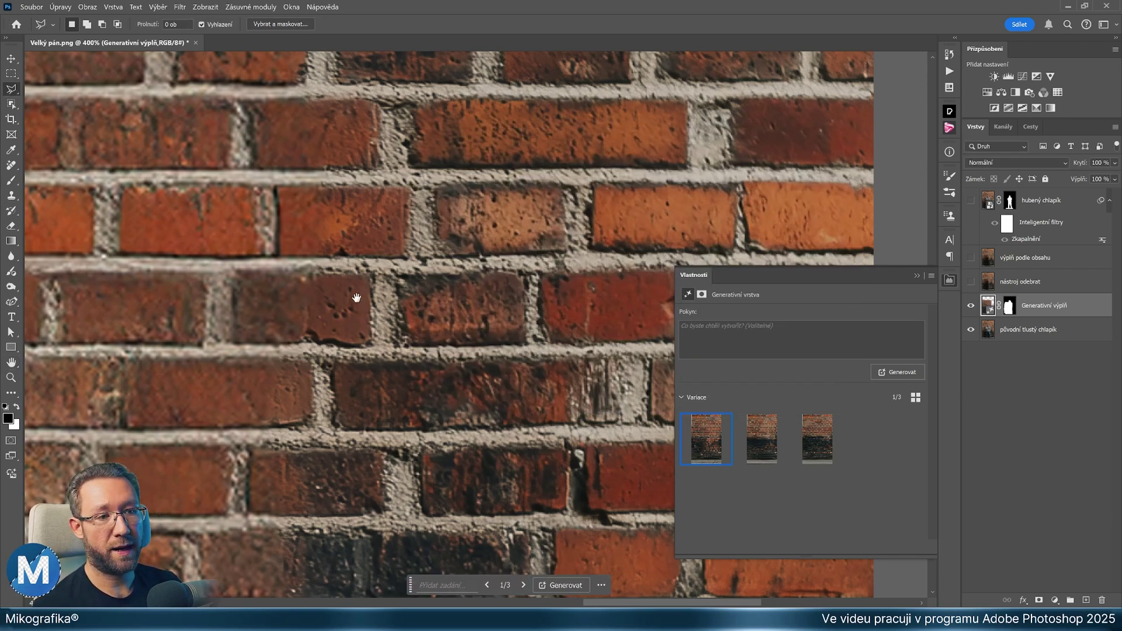
Generate a fourth wall variation and compare it with the previous result, keeping it.
{"action": "left_click_drag", "start_coordinate": [359, 296], "coordinate": [409, 299]}
{"action": "mouse_move", "coordinate": [706, 439]}
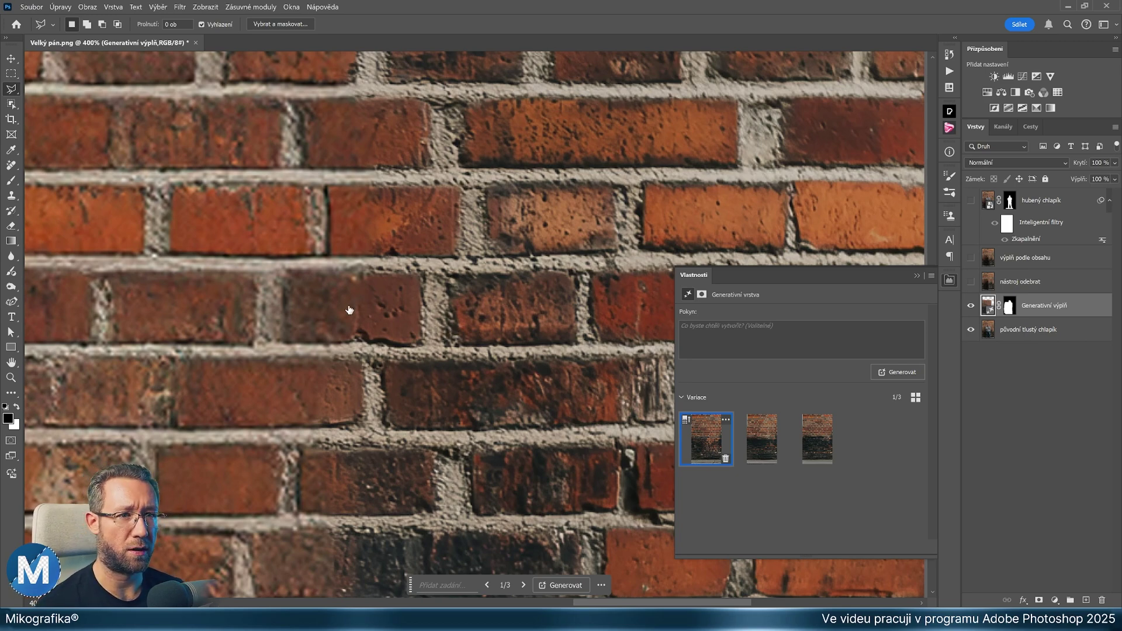
{"action": "key", "text": "Return"}
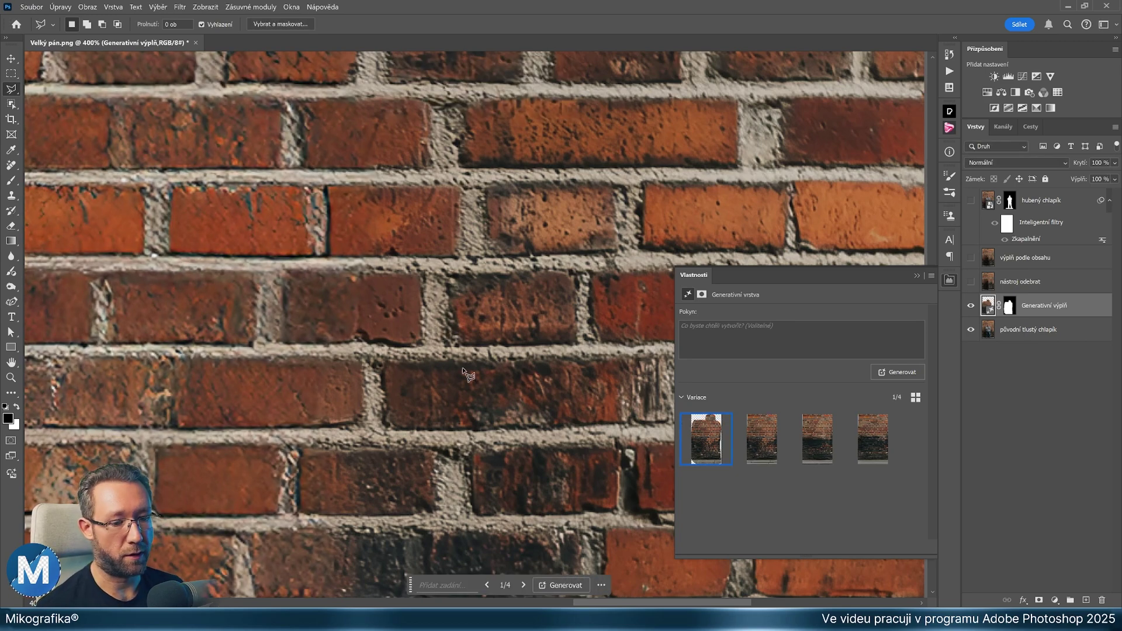
{"action": "key", "text": "ctrl+z"}
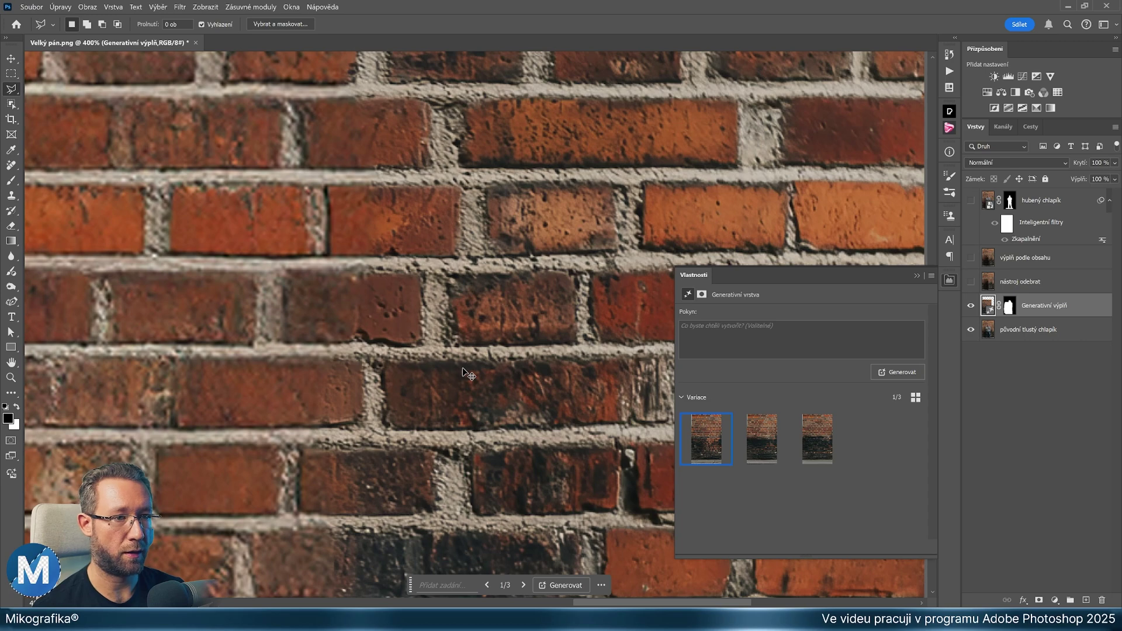
{"action": "key", "text": "ctrl+shift+z"}
{"action": "key", "text": "ctrl+z"}
{"action": "key", "text": "ctrl+shift+z"}
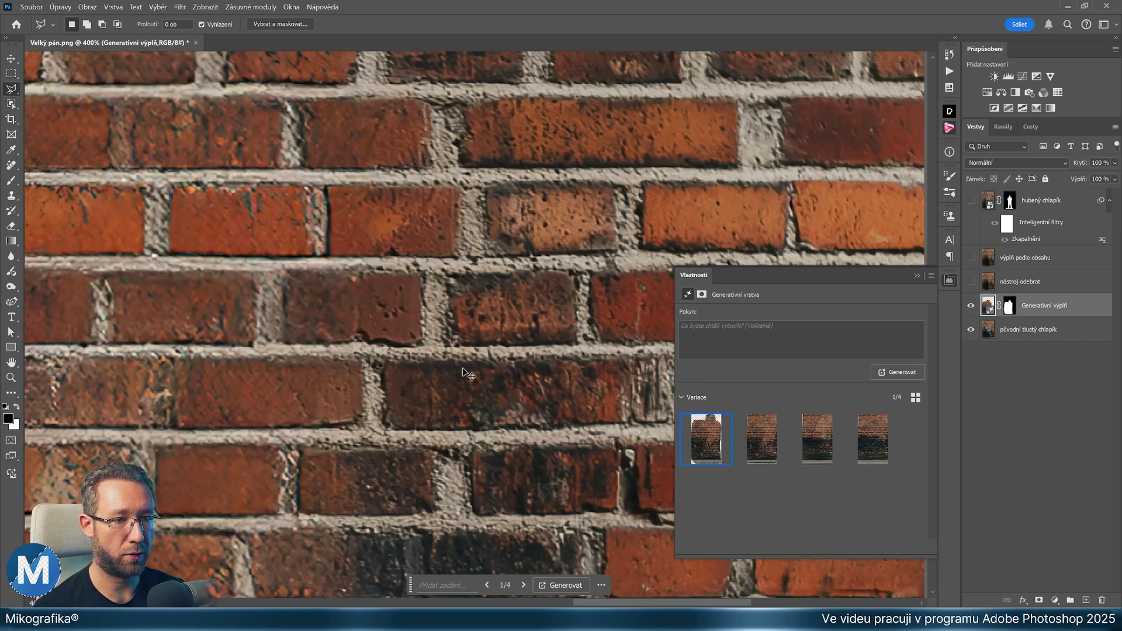
{"action": "key", "text": "ctrl+z"}
{"action": "key", "text": "ctrl+shift+z"}
{"action": "key", "text": "ctrl+z"}
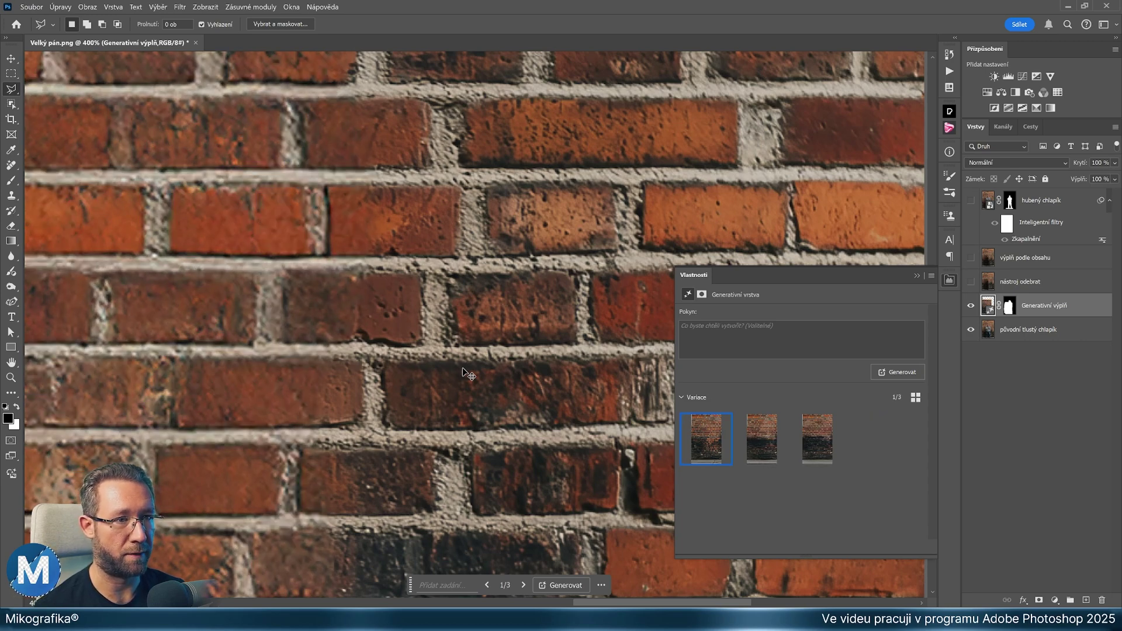
{"action": "key", "text": "ctrl+shift+z"}
Show the hubený chlapík layer over the wall, leaving výplň podle obsahu hidden after comparing.
{"action": "key", "text": "ctrl+0"}
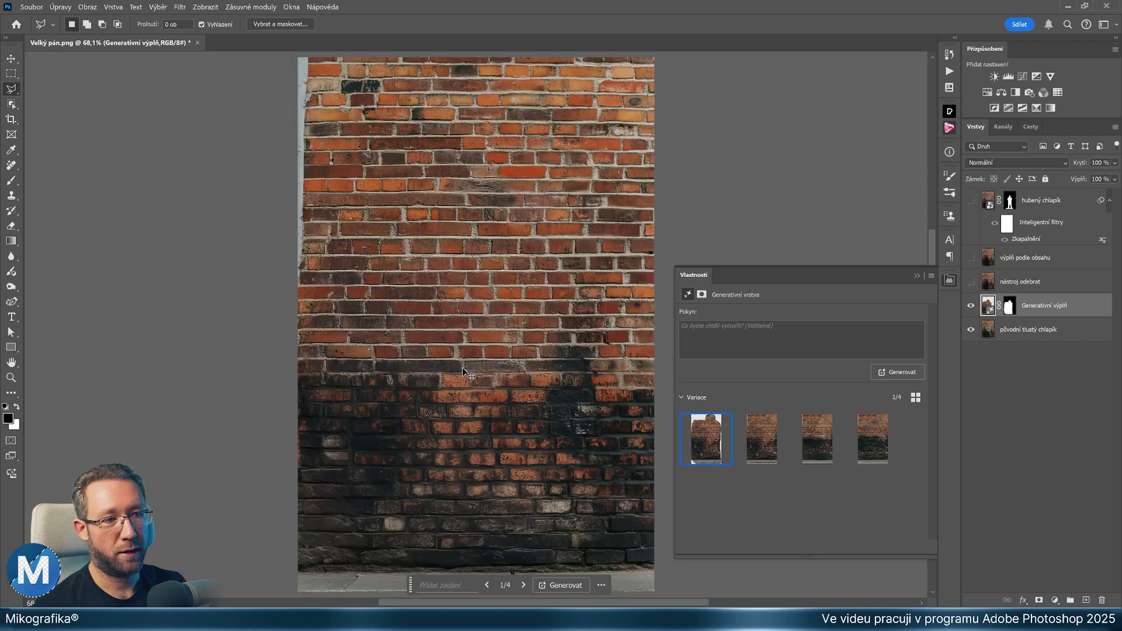
{"action": "left_click", "coordinate": [463, 369]}
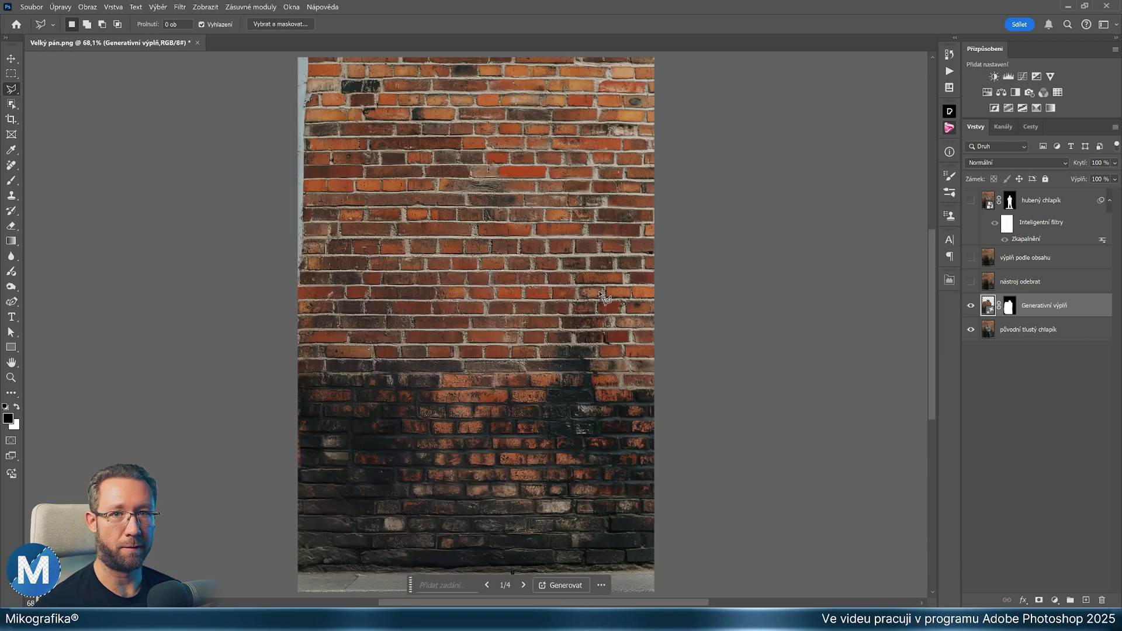
{"action": "left_click", "coordinate": [971, 201]}
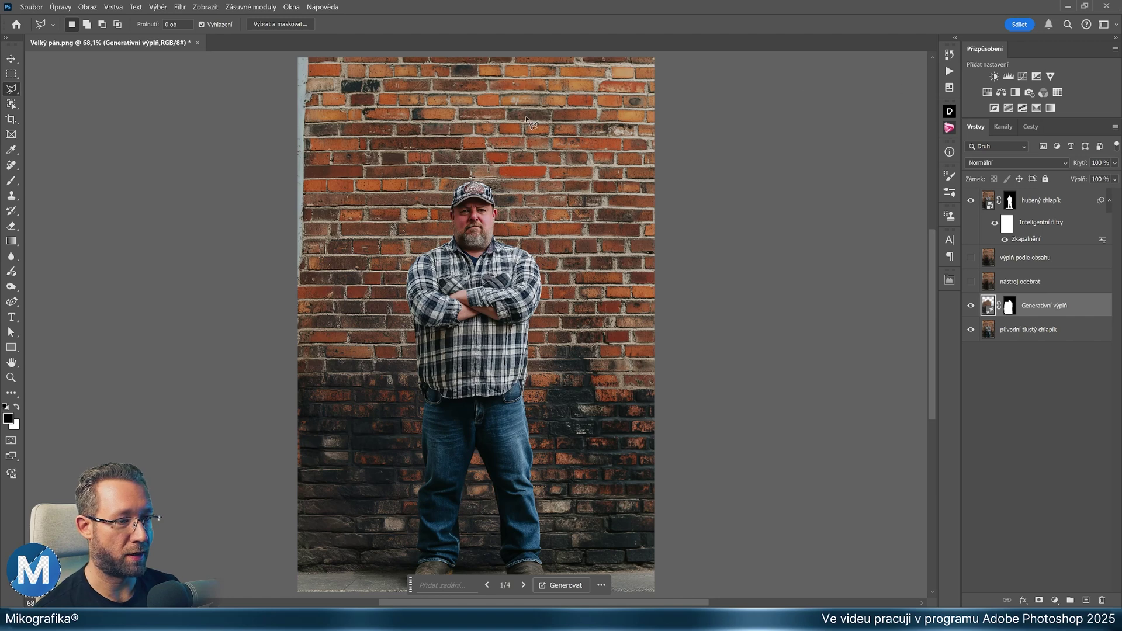
{"action": "scroll", "coordinate": [561, 349], "scroll_direction": "down", "scroll_amount": 3}
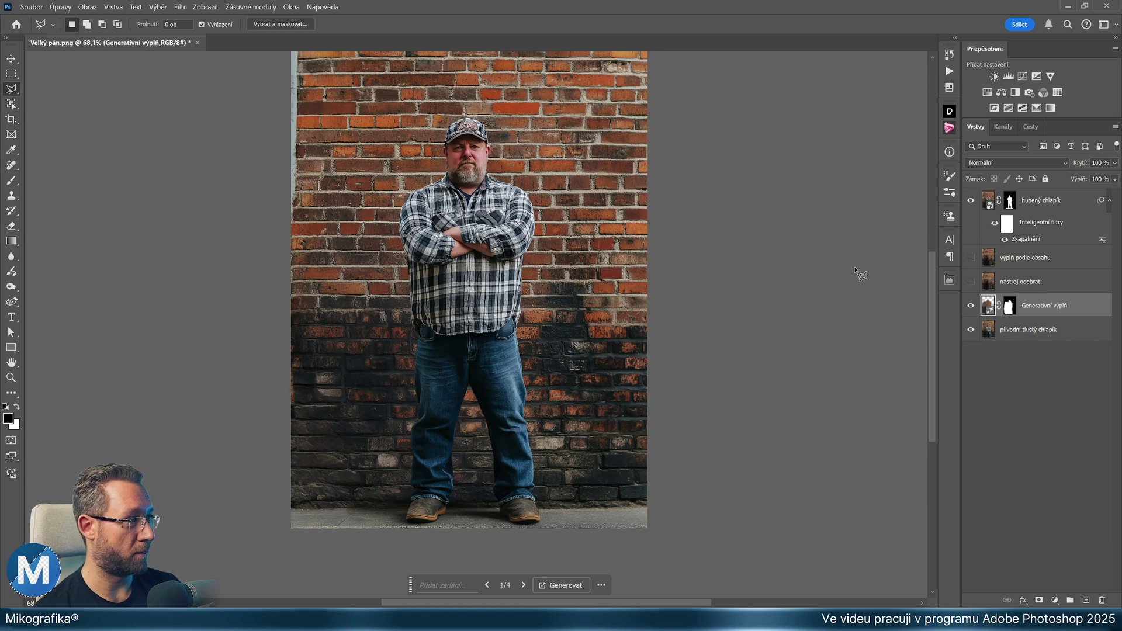
{"action": "left_click", "coordinate": [971, 259]}
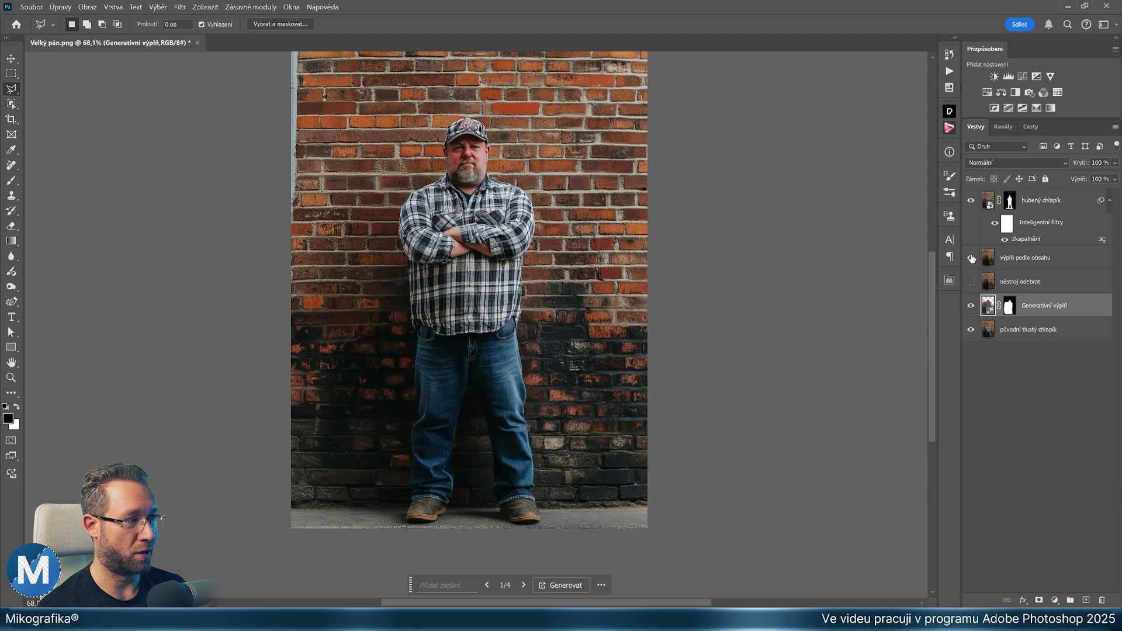
{"action": "left_click", "coordinate": [972, 257]}
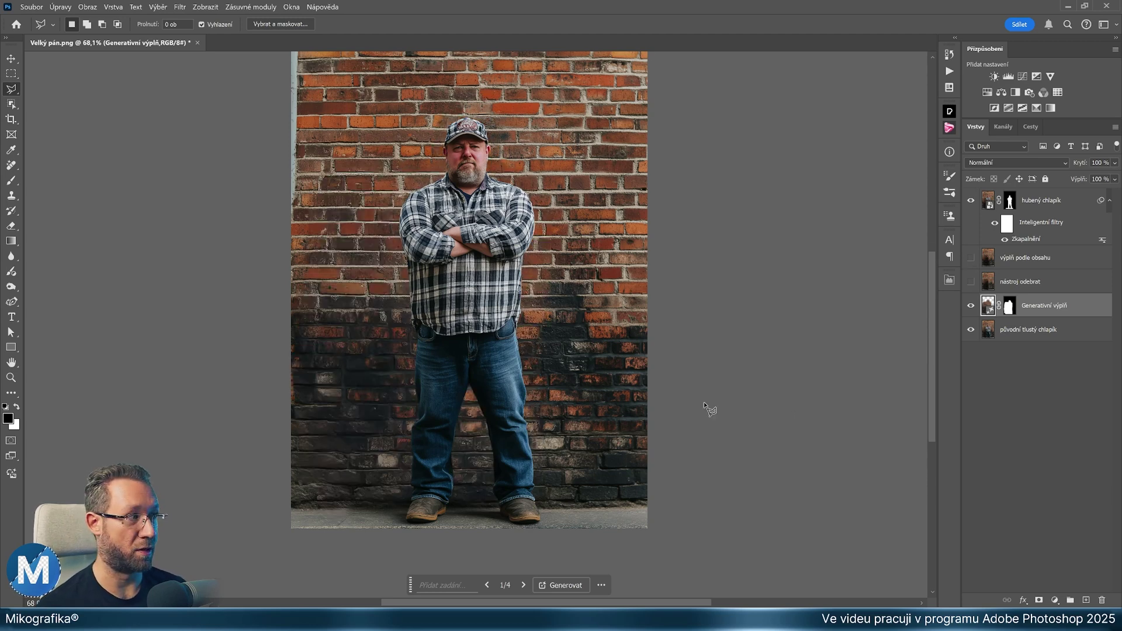
{"action": "left_click", "coordinate": [972, 258]}
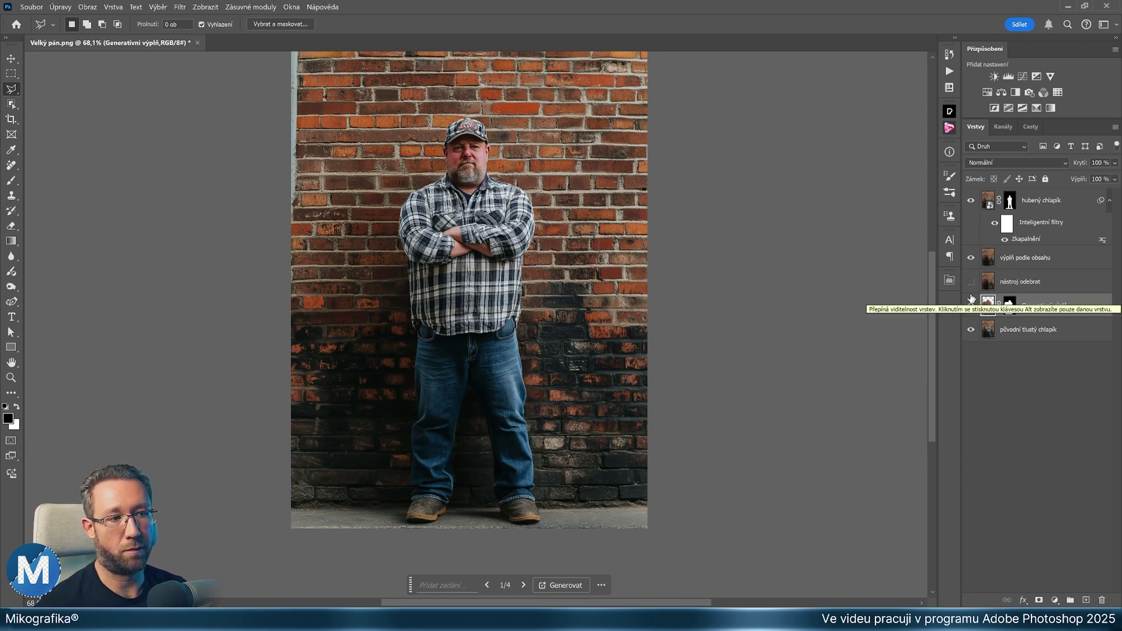
{"action": "left_click", "coordinate": [971, 259]}
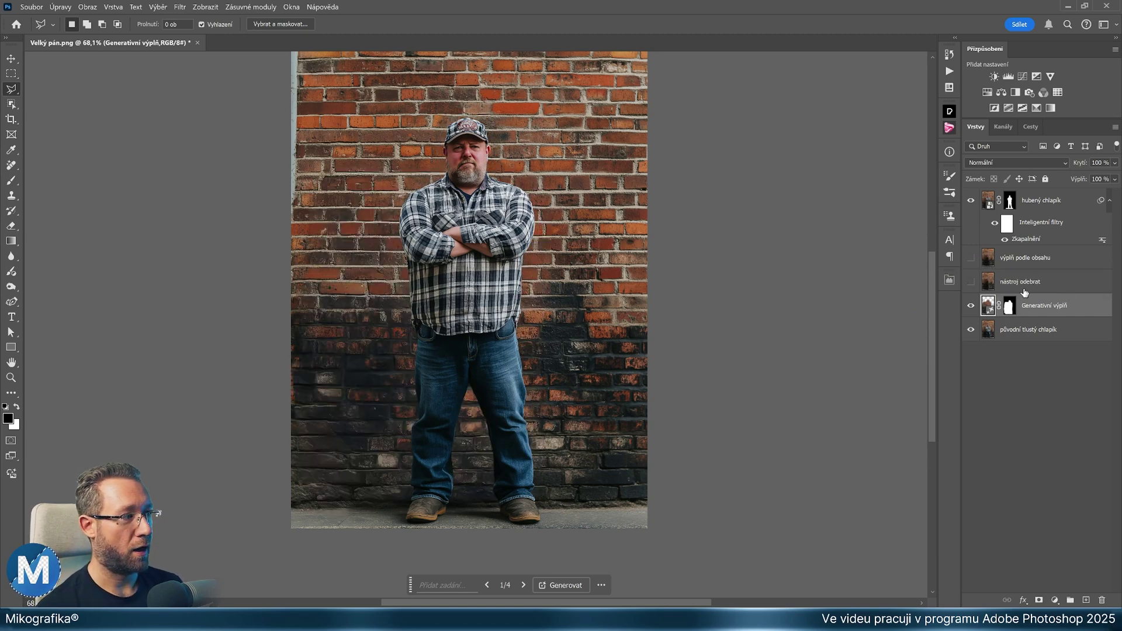
Add a darkening Curves adjustment with its mask filled black.
{"action": "left_click", "coordinate": [1022, 77]}
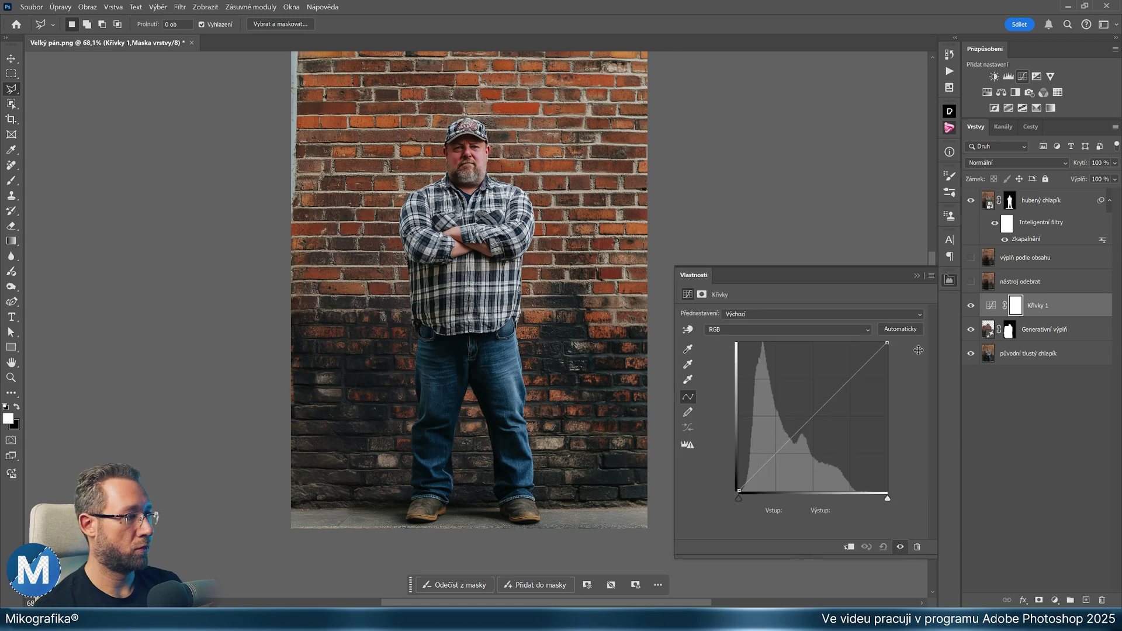
{"action": "left_click_drag", "start_coordinate": [888, 346], "coordinate": [901, 408]}
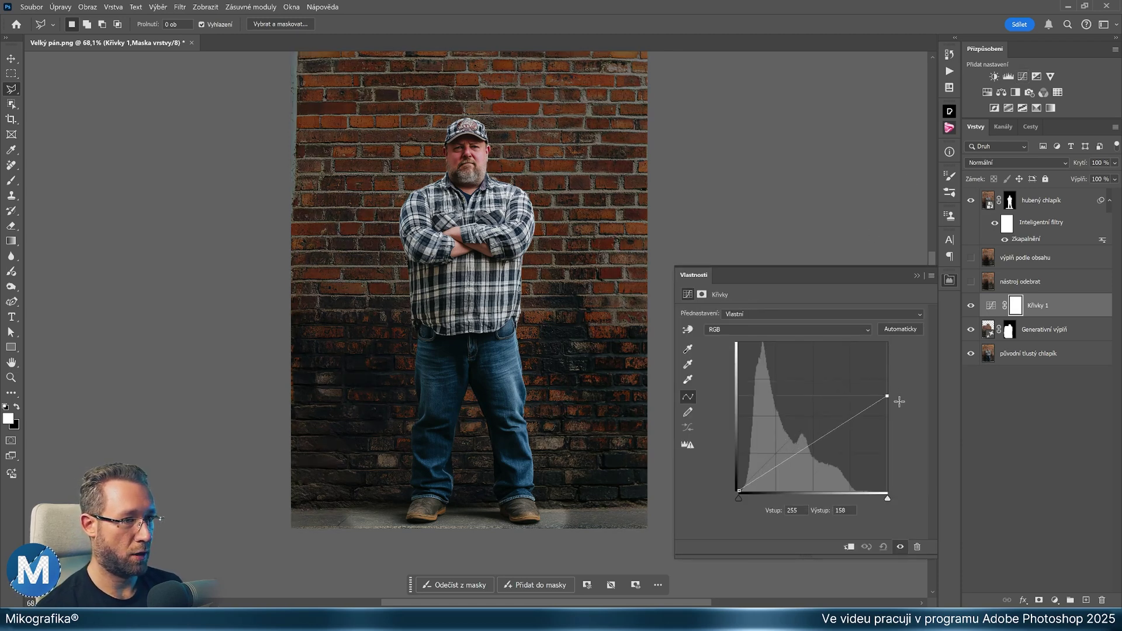
{"action": "left_click_drag", "start_coordinate": [828, 442], "coordinate": [829, 448]}
{"action": "left_click", "coordinate": [917, 275]}
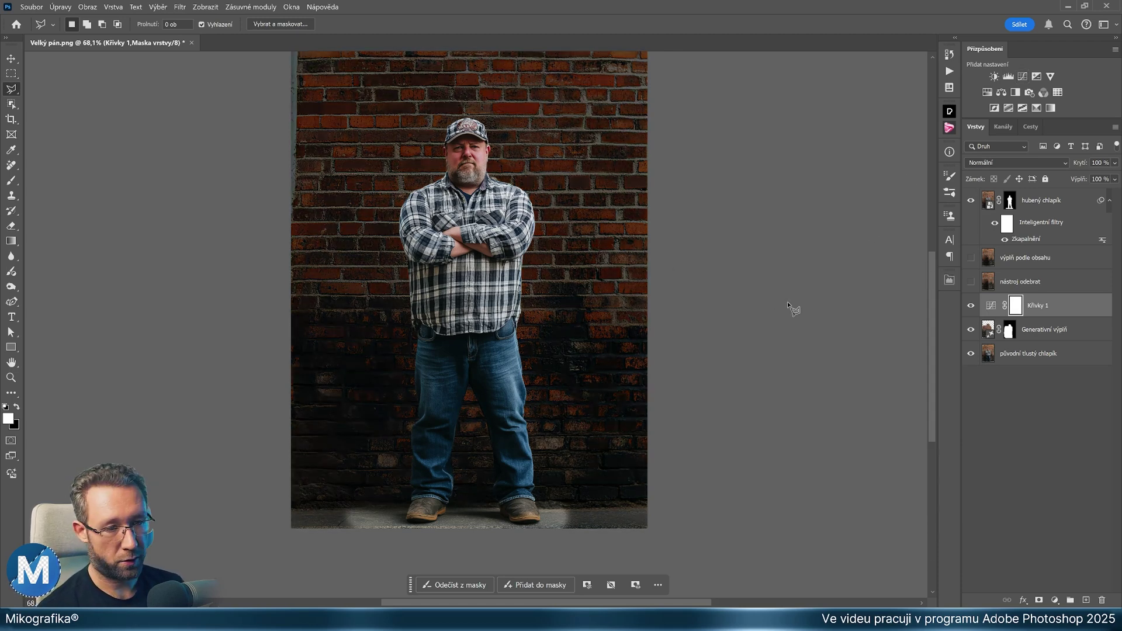
{"action": "key", "text": "ctrl+i"}
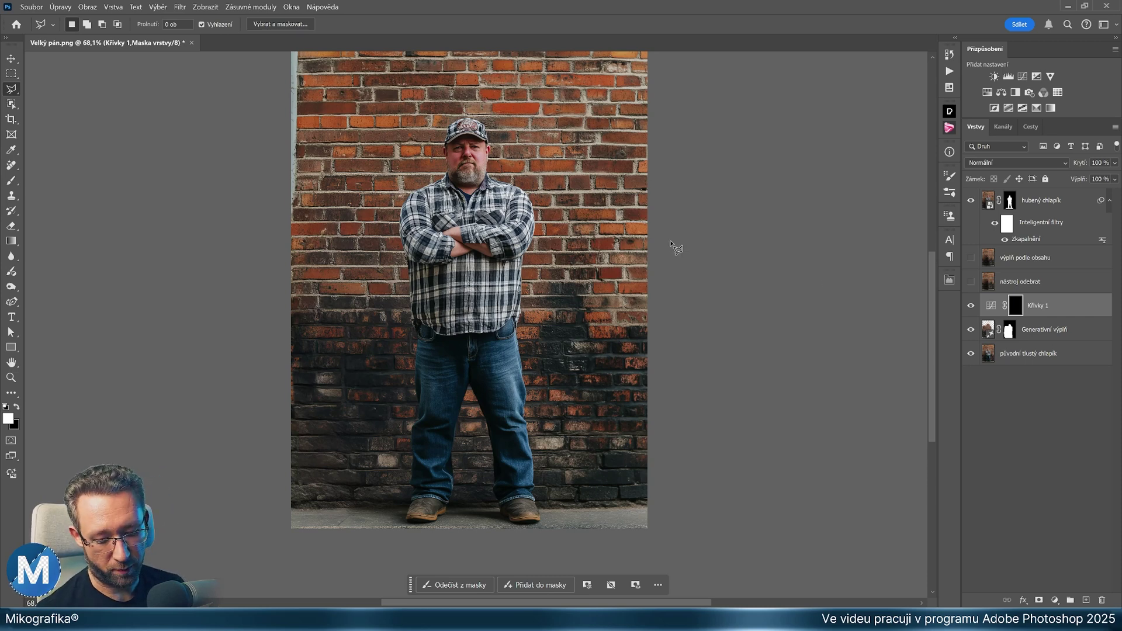
Paint the darkening onto the wall around the legs with a soft round brush.
{"action": "key", "text": "b"}
{"action": "right_click", "coordinate": [584, 247]}
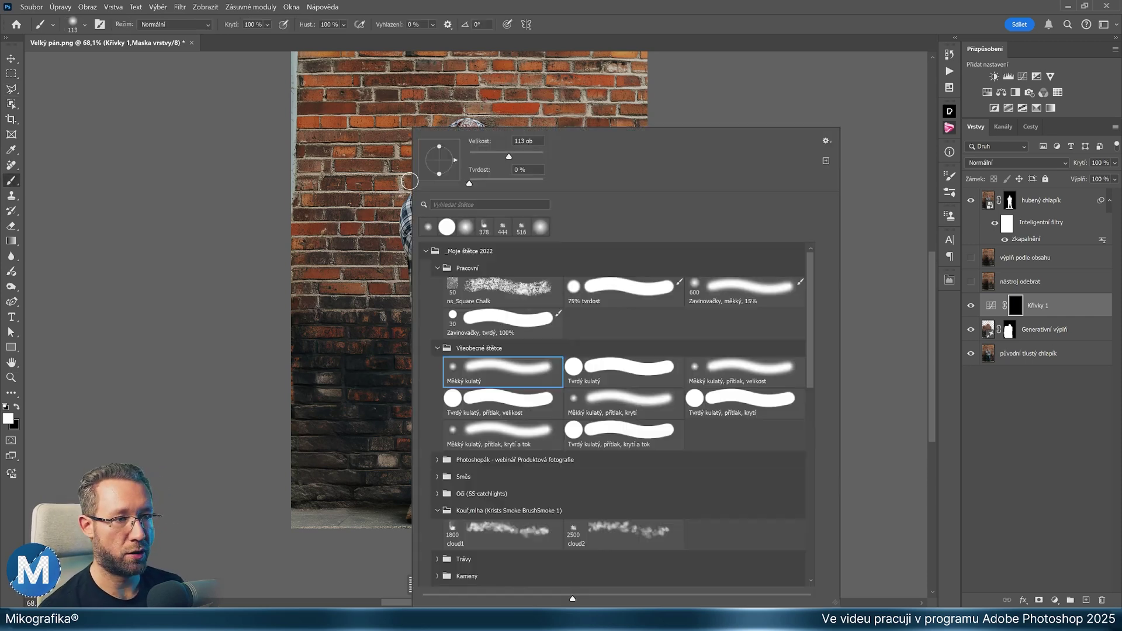
{"action": "double_click", "coordinate": [493, 373]}
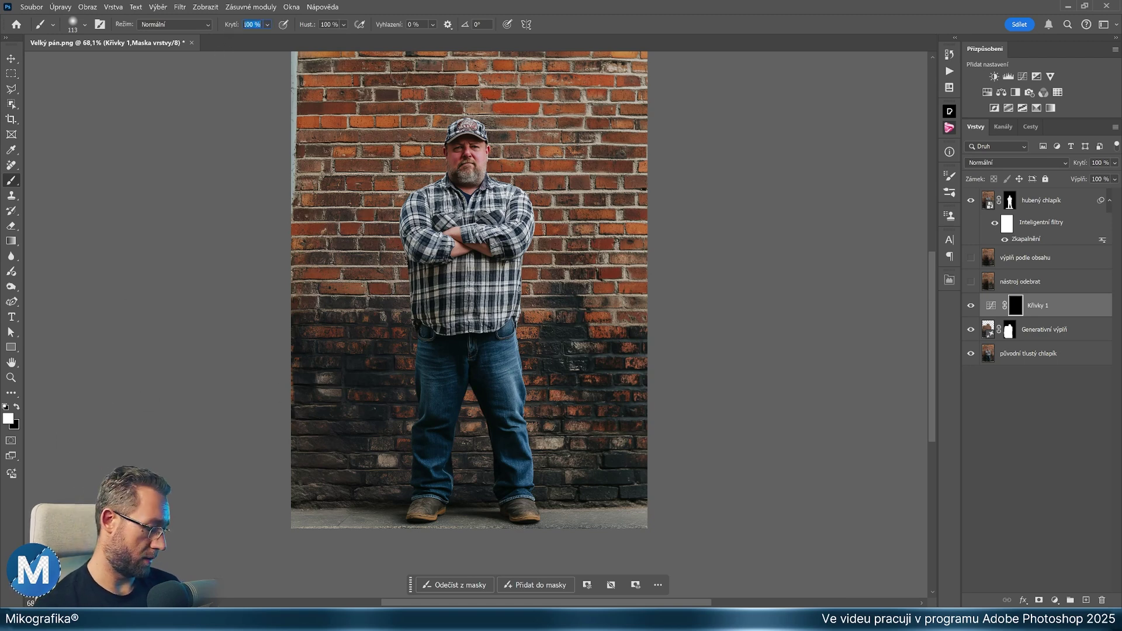
{"action": "type", "text": "1"}
{"action": "key", "text": "bracketleft"}
{"action": "key", "text": "bracketleft"}
{"action": "key", "text": "bracketleft"}
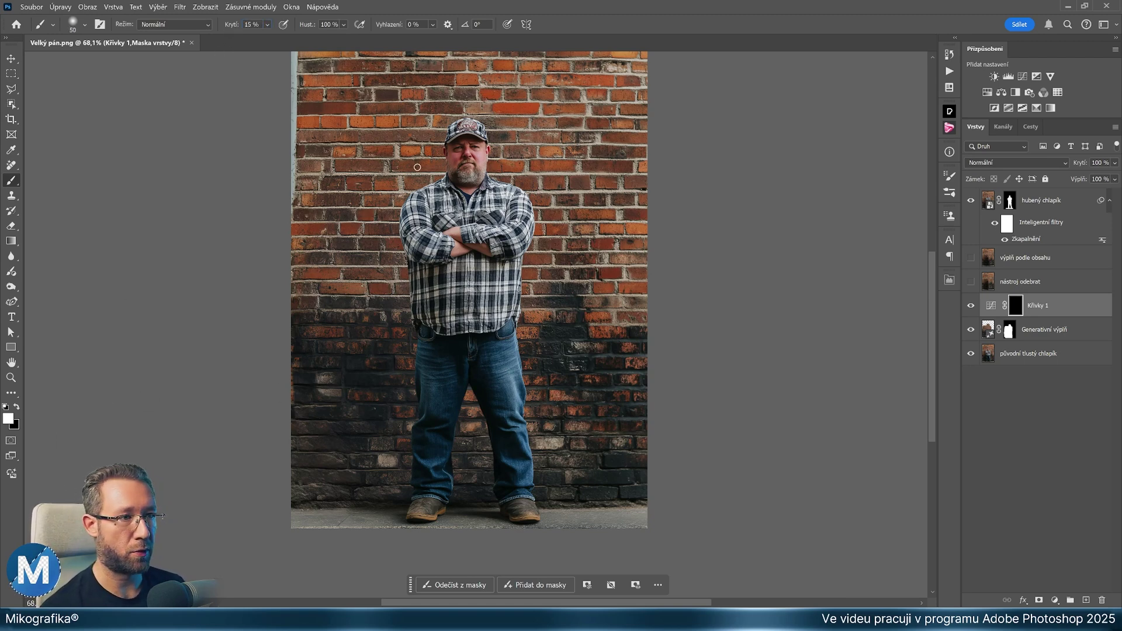
{"action": "key", "text": "bracketright"}
{"action": "key", "text": "bracketright"}
{"action": "key", "text": "bracketright"}
{"action": "key", "text": "bracketright"}
{"action": "key", "text": "bracketright"}
{"action": "key", "text": "bracketright"}
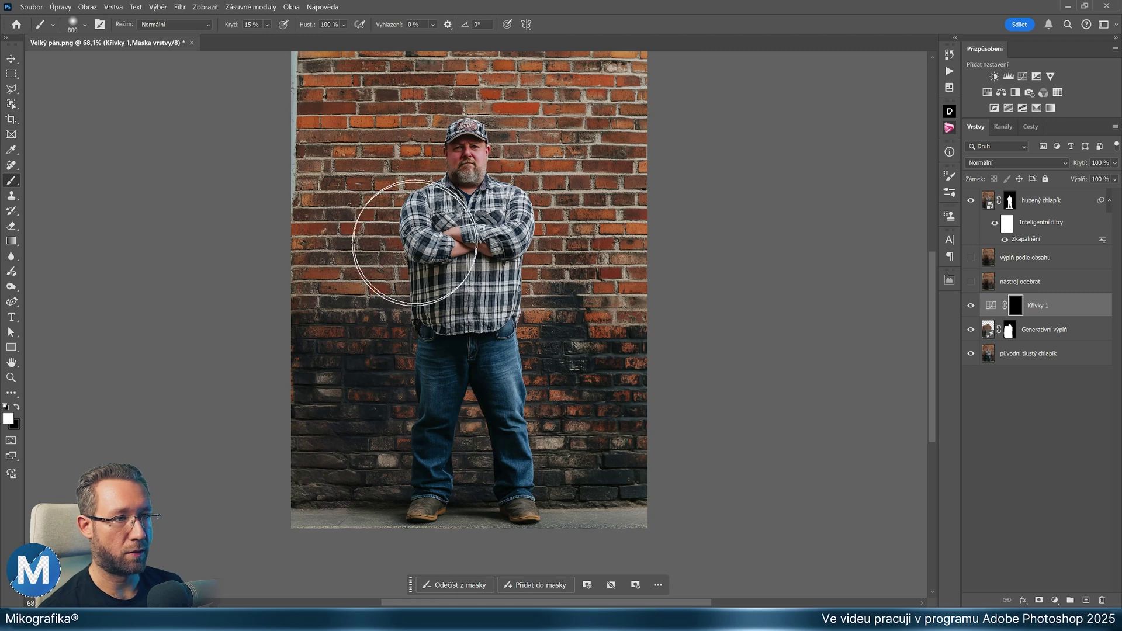
{"action": "key", "text": "bracketleft"}
{"action": "left_click_drag", "start_coordinate": [402, 381], "coordinate": [391, 329]}
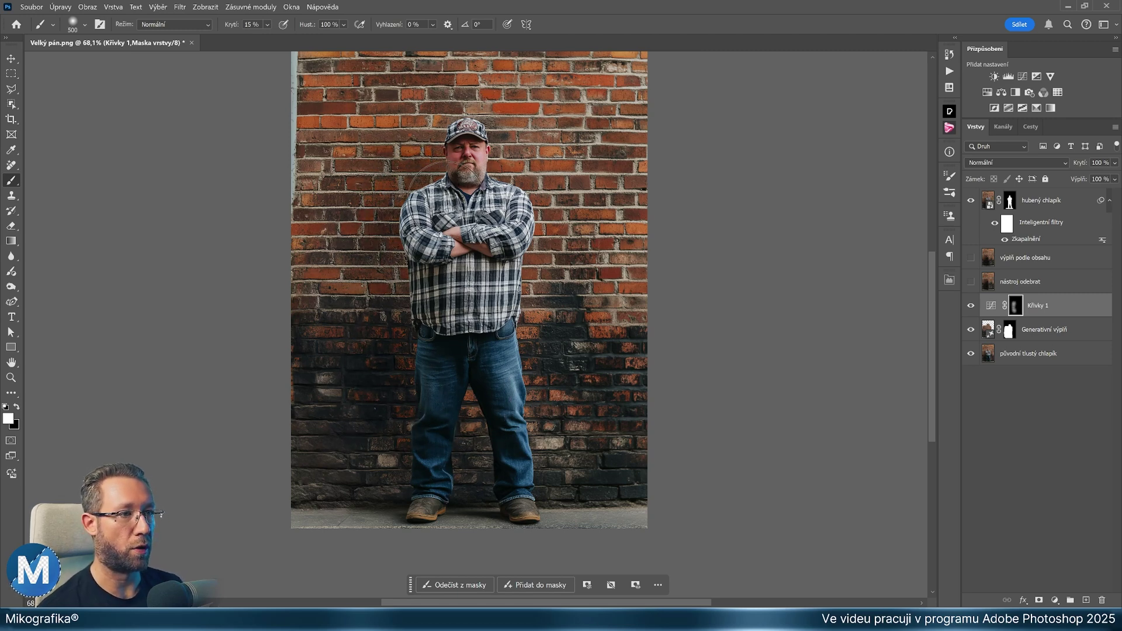
{"action": "key", "text": "bracketleft"}
{"action": "key", "text": "bracketleft"}
{"action": "key", "text": "bracketleft"}
{"action": "key", "text": "bracketleft"}
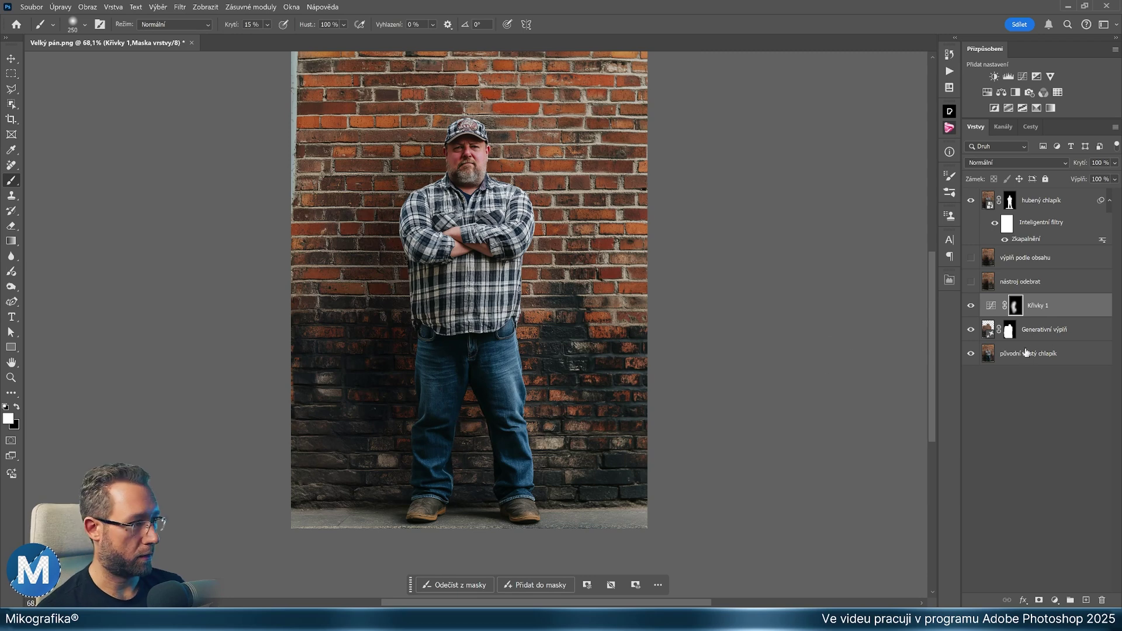
Compare the wall with Křivky 1 off and on, then show the výplň podle obsahu layer.
{"action": "left_click", "coordinate": [971, 308]}
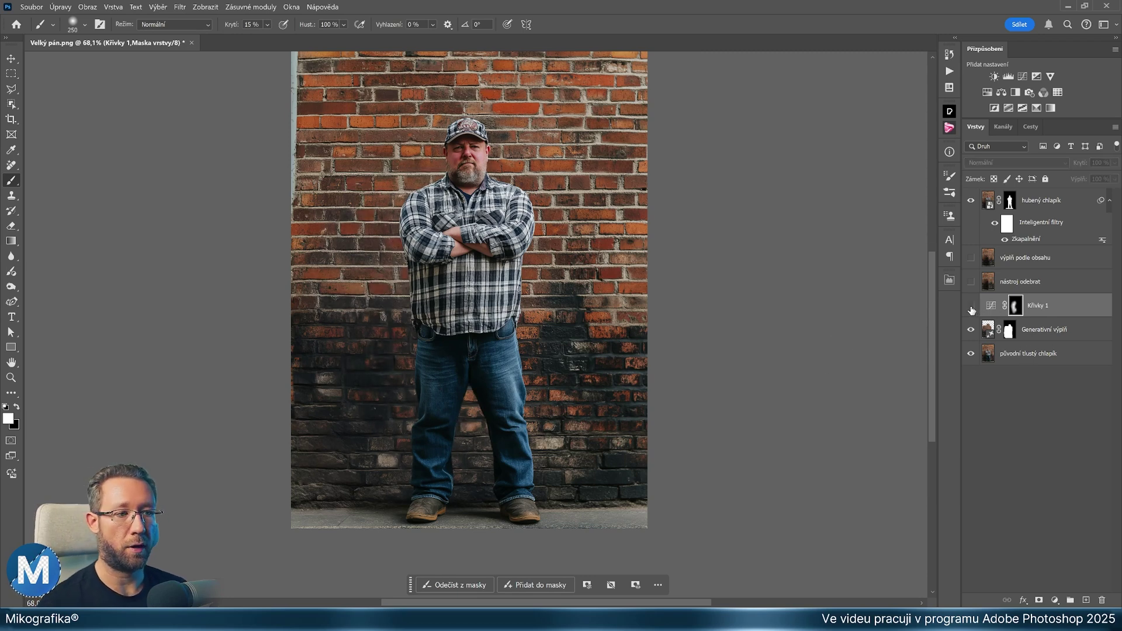
{"action": "left_click", "coordinate": [971, 308]}
{"action": "left_click", "coordinate": [971, 308]}
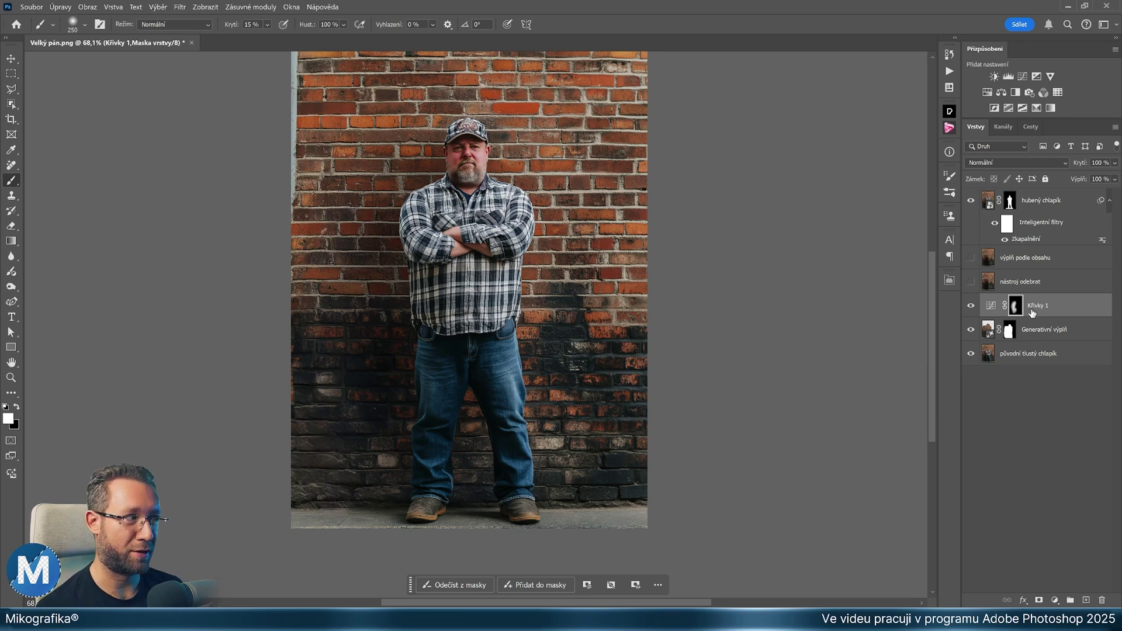
{"action": "left_click", "coordinate": [971, 259]}
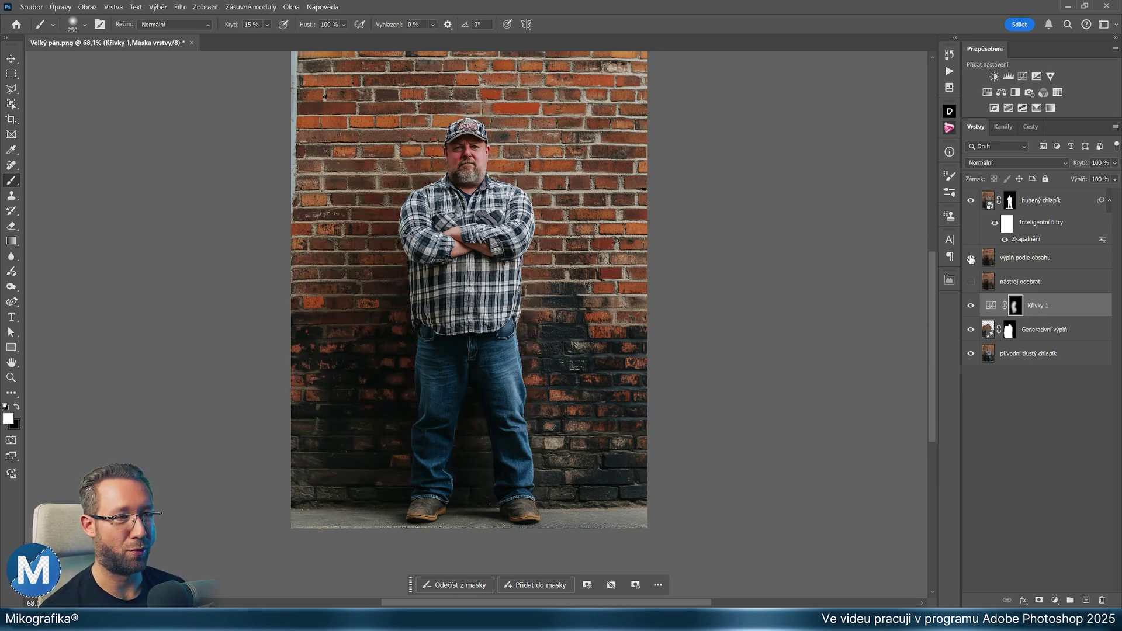
{"action": "key", "text": "h"}
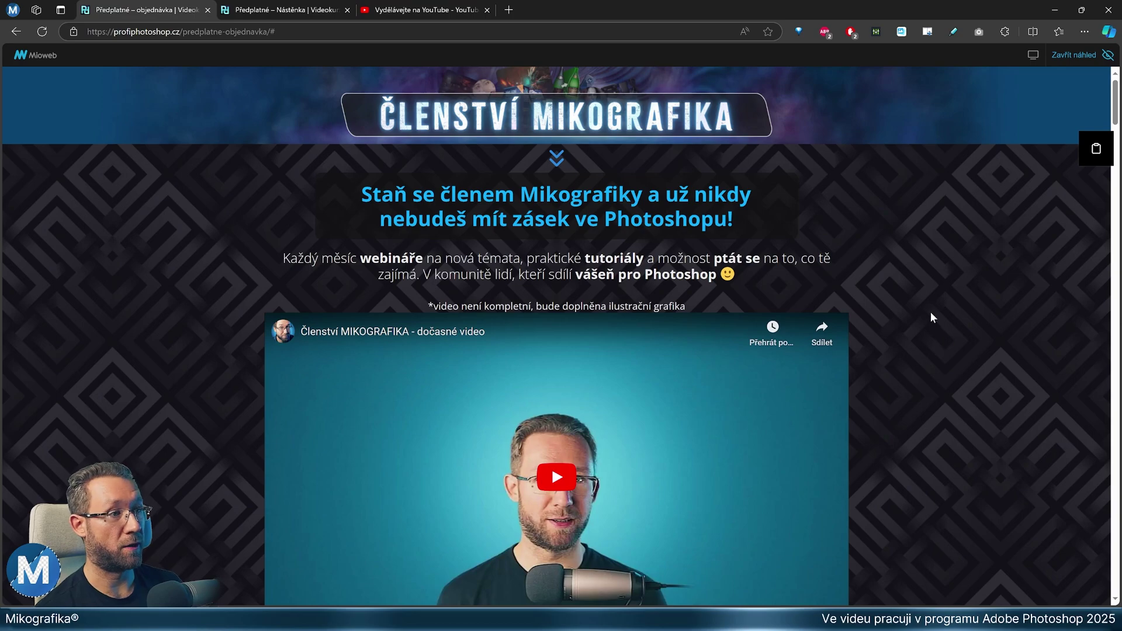
Scroll the membership order page down to the pricing and back.
{"action": "scroll", "coordinate": [946, 295], "scroll_direction": "down", "scroll_amount": 2}
{"action": "scroll", "coordinate": [945, 295], "scroll_direction": "down", "scroll_amount": 5}
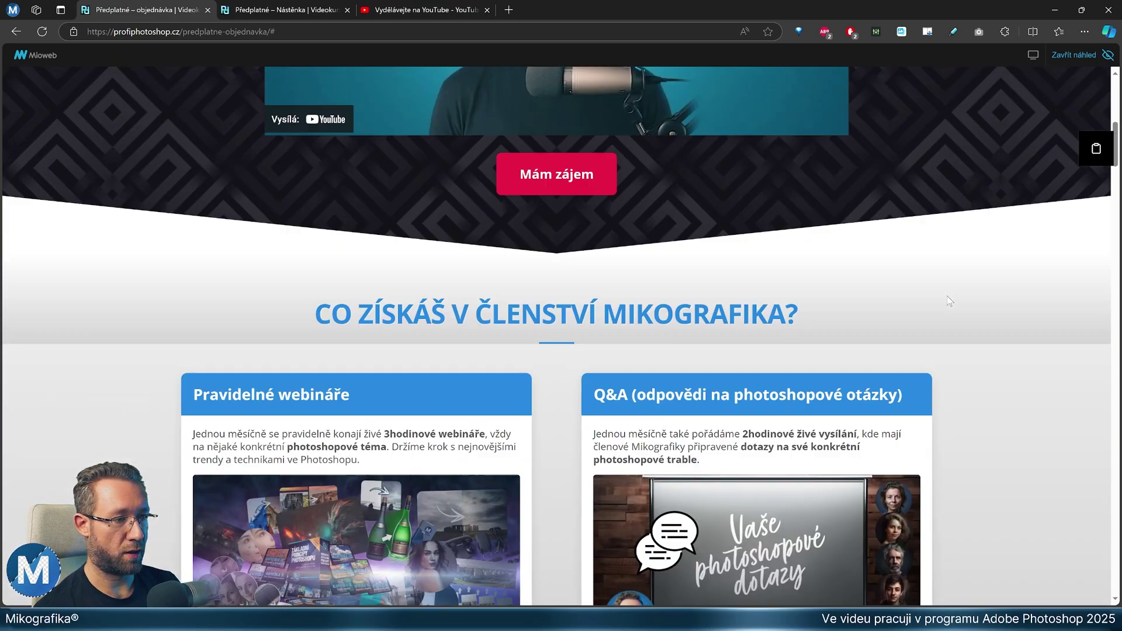
{"action": "scroll", "coordinate": [947, 296], "scroll_direction": "down", "scroll_amount": 5}
{"action": "scroll", "coordinate": [947, 295], "scroll_direction": "down", "scroll_amount": 4}
{"action": "scroll", "coordinate": [947, 296], "scroll_direction": "down", "scroll_amount": 2}
{"action": "scroll", "coordinate": [946, 295], "scroll_direction": "up", "scroll_amount": 5}
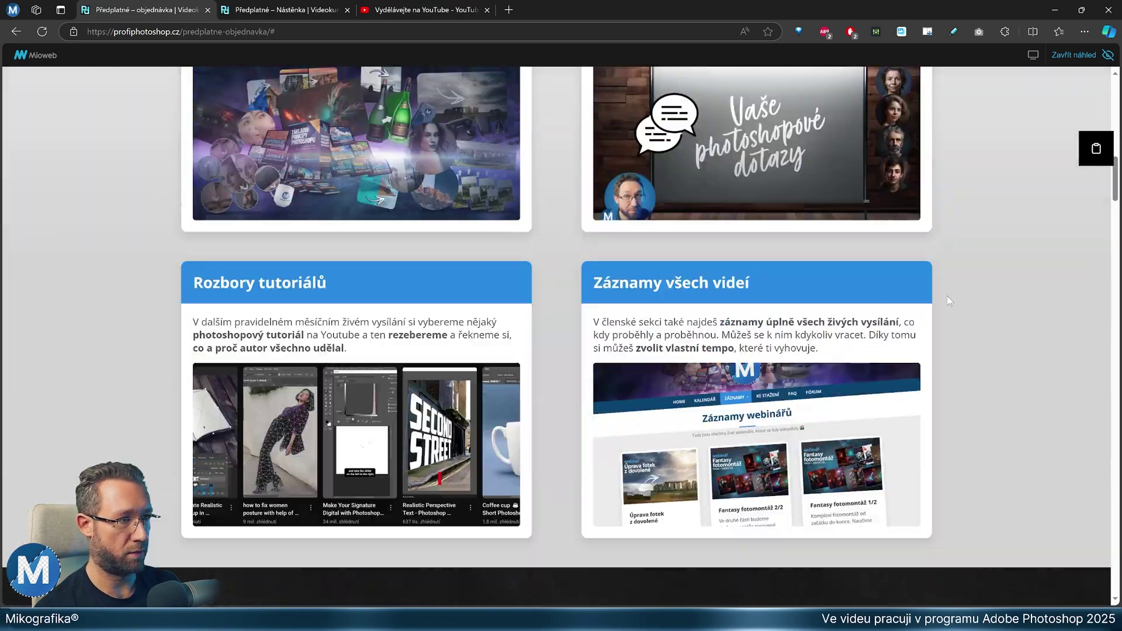
{"action": "scroll", "coordinate": [947, 296], "scroll_direction": "up", "scroll_amount": 8}
{"action": "scroll", "coordinate": [947, 296], "scroll_direction": "up", "scroll_amount": 7}
{"action": "scroll", "coordinate": [970, 327], "scroll_direction": "down", "scroll_amount": 2}
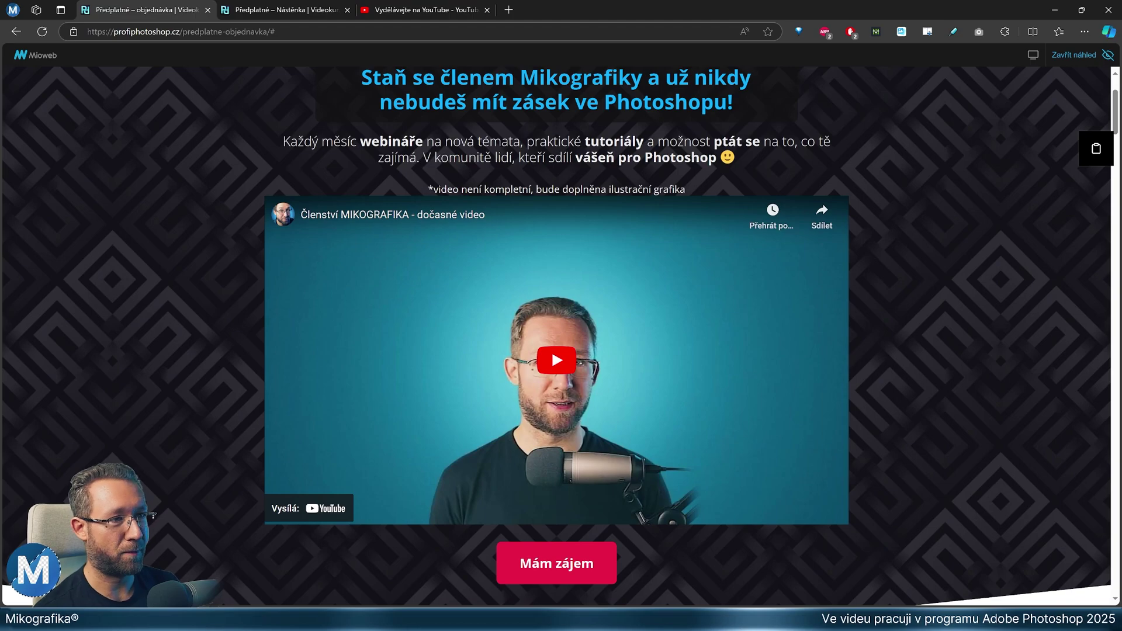
Select and deselect the incomplete-video caption, then move to the members' dashboard.
{"action": "left_click_drag", "start_coordinate": [429, 189], "coordinate": [674, 191]}
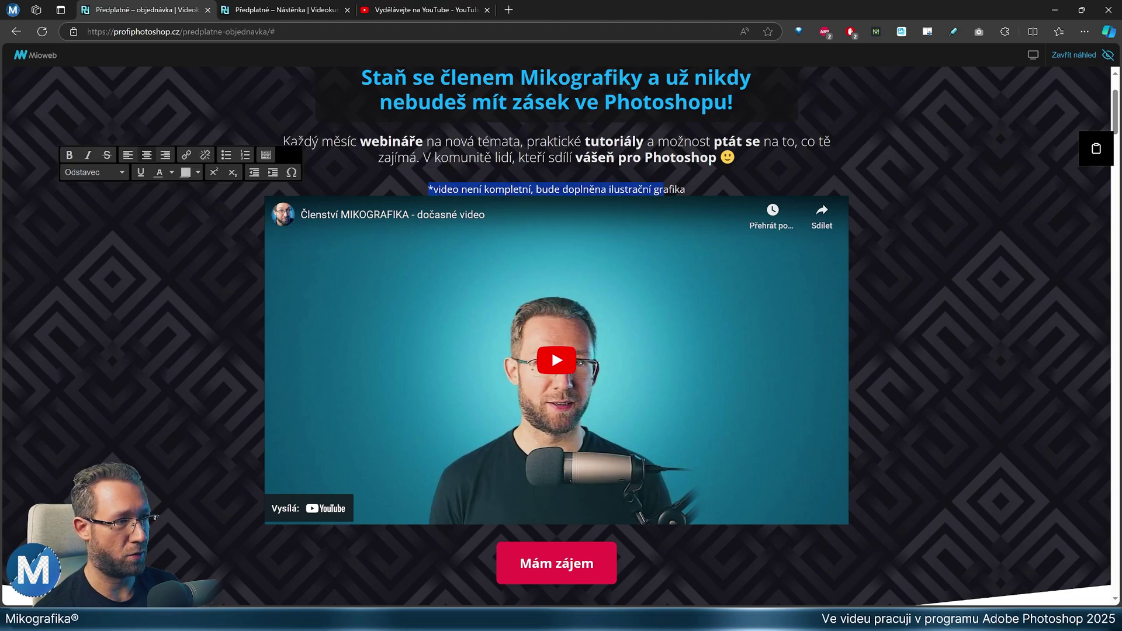
{"action": "left_click", "coordinate": [959, 299]}
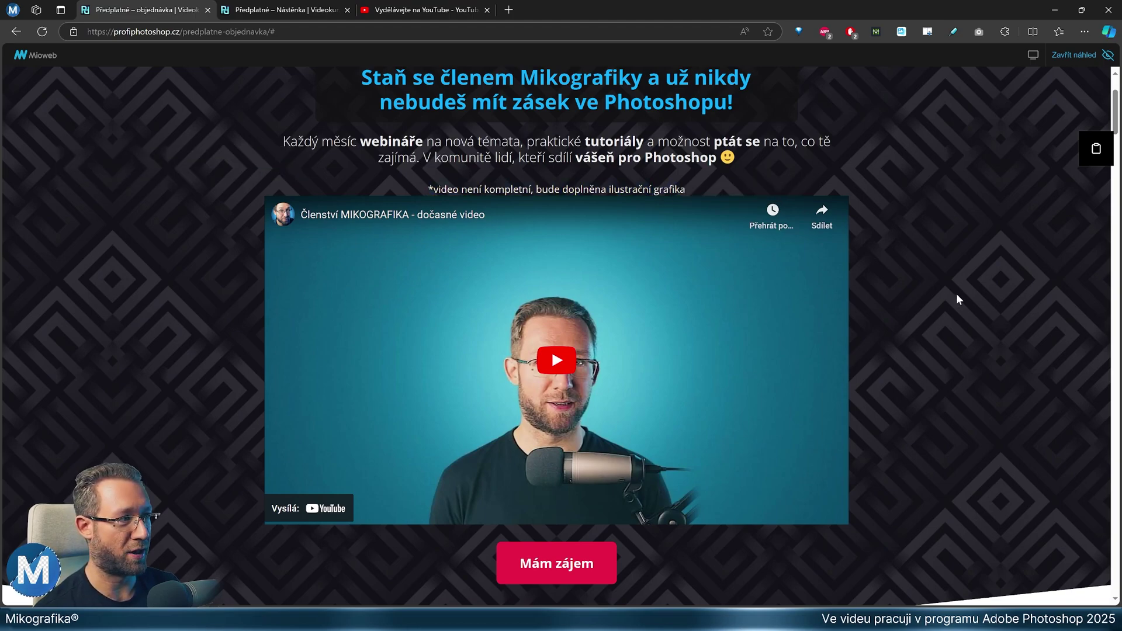
{"action": "left_click_drag", "start_coordinate": [1115, 108], "coordinate": [1099, 310]}
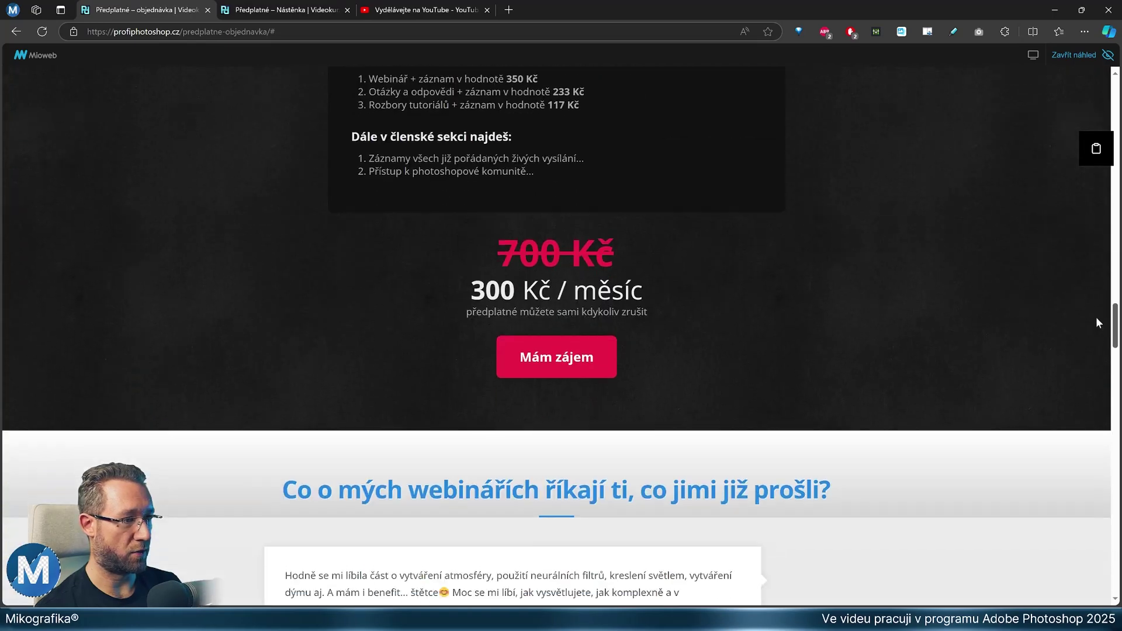
{"action": "scroll", "coordinate": [1098, 310], "scroll_direction": "up", "scroll_amount": 1}
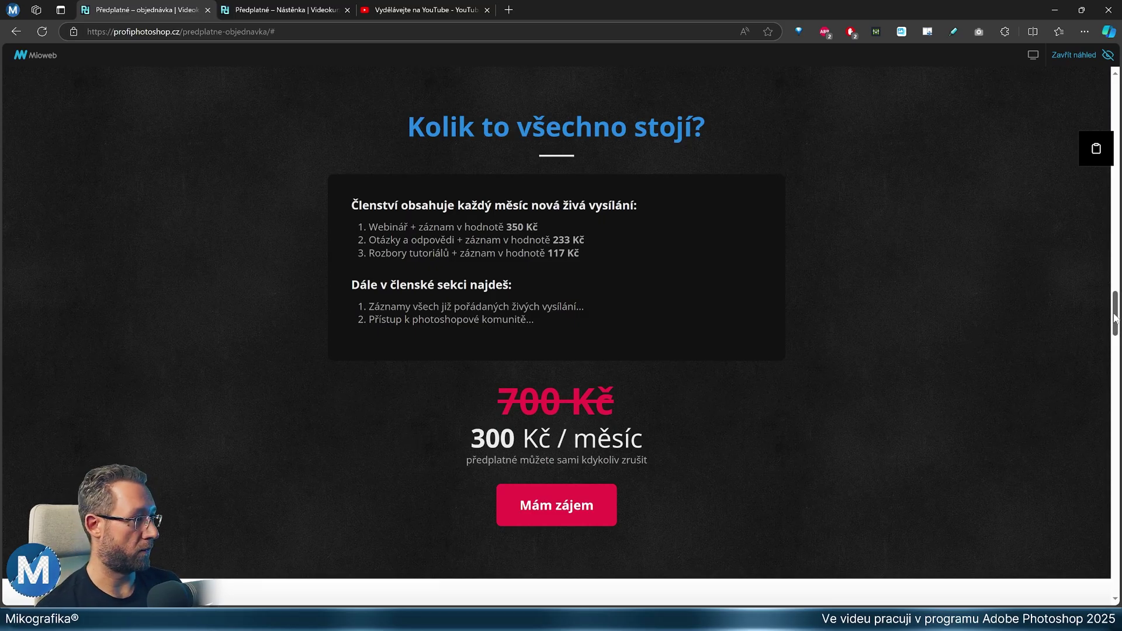
{"action": "left_click_drag", "start_coordinate": [1114, 316], "coordinate": [1113, 173]}
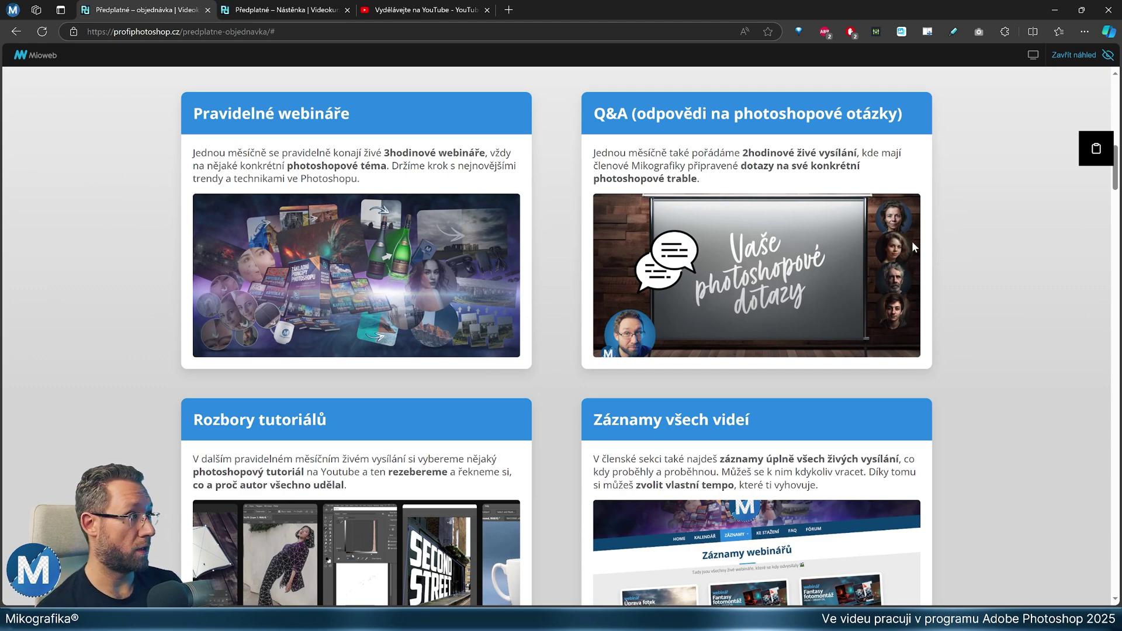
{"action": "left_click", "coordinate": [280, 10]}
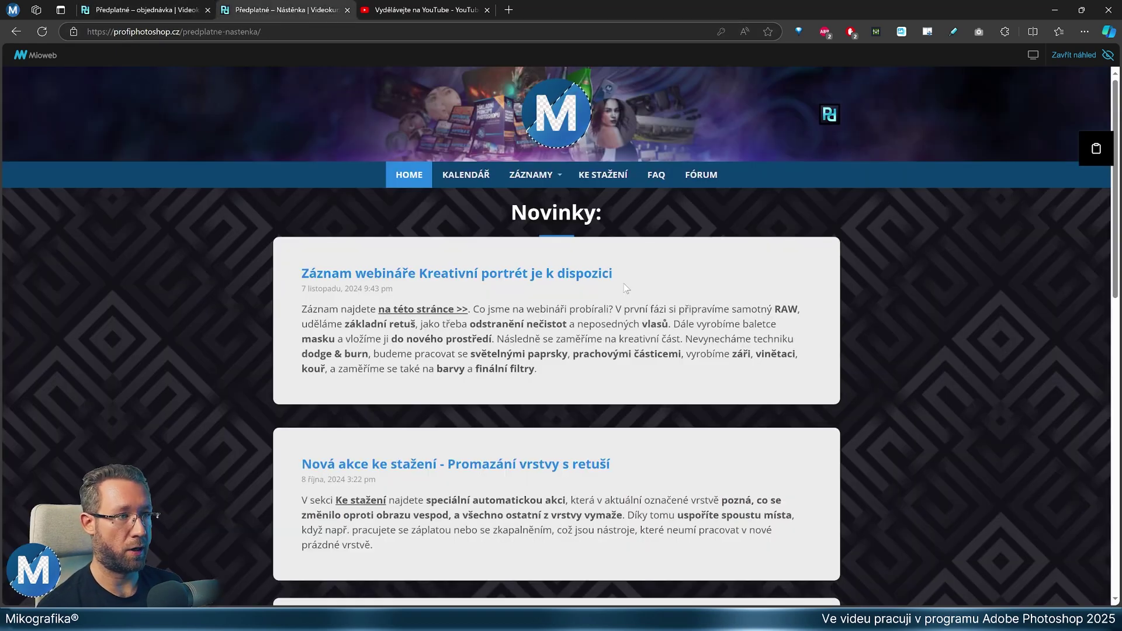
{"action": "mouse_move", "coordinate": [531, 174]}
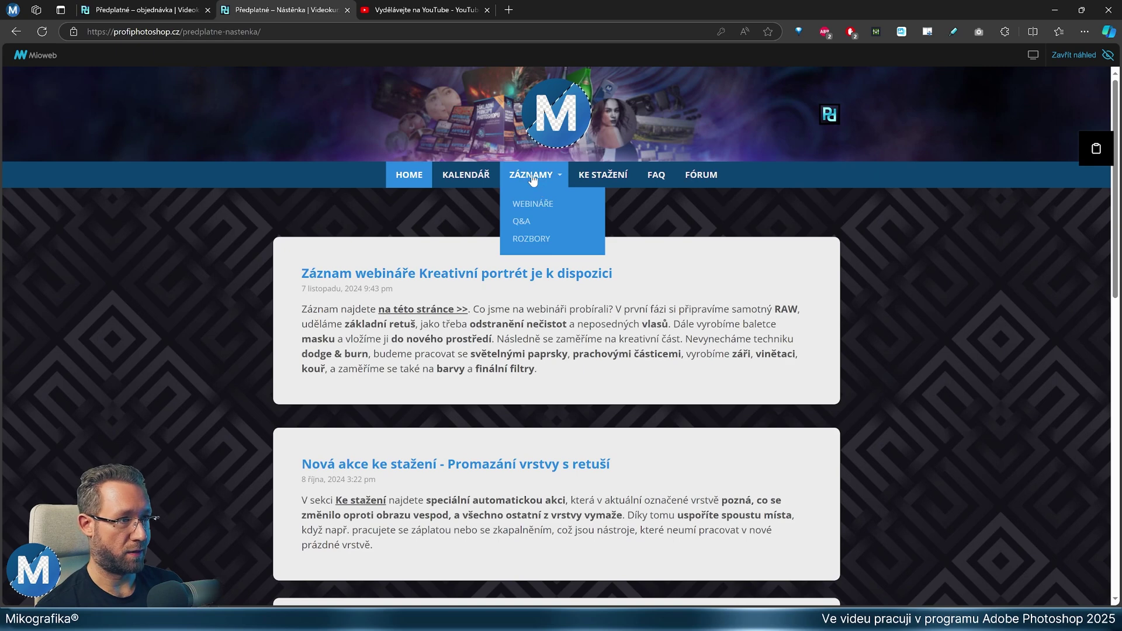
Browse the Webináře recordings page, then open the upcoming events calendar.
{"action": "left_click", "coordinate": [532, 204]}
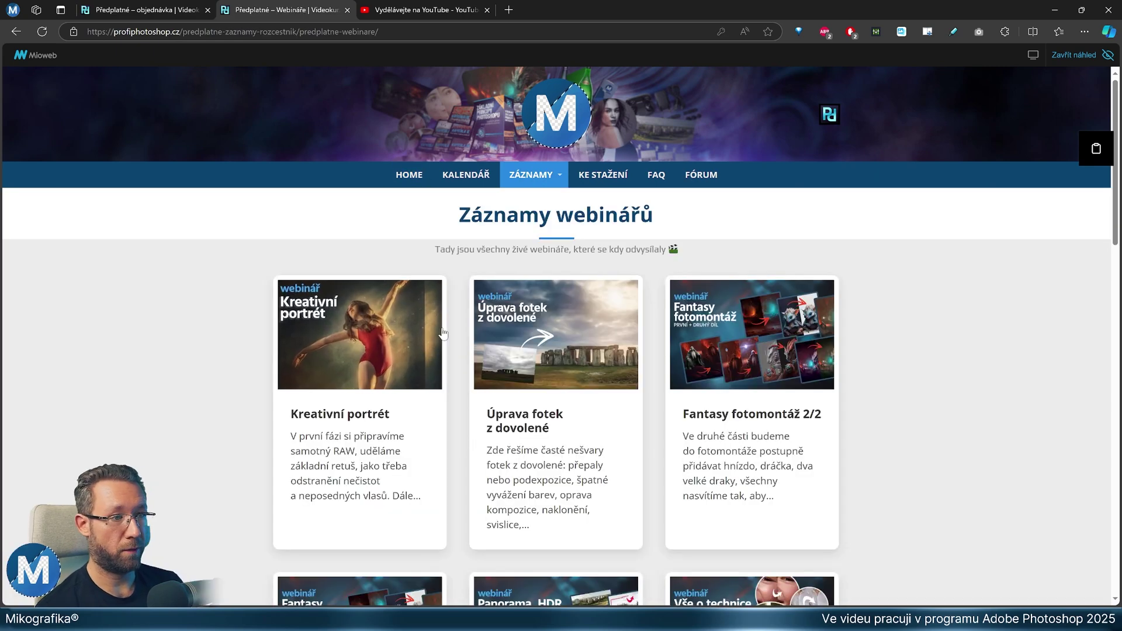
{"action": "middle_click", "coordinate": [912, 290]}
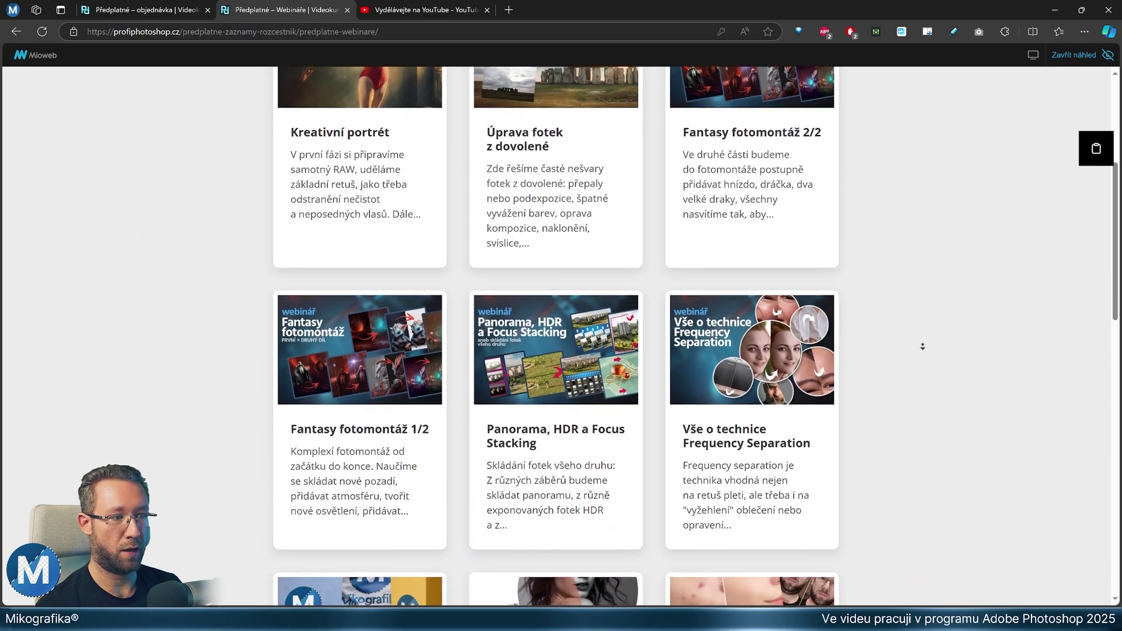
{"action": "middle_click", "coordinate": [924, 348]}
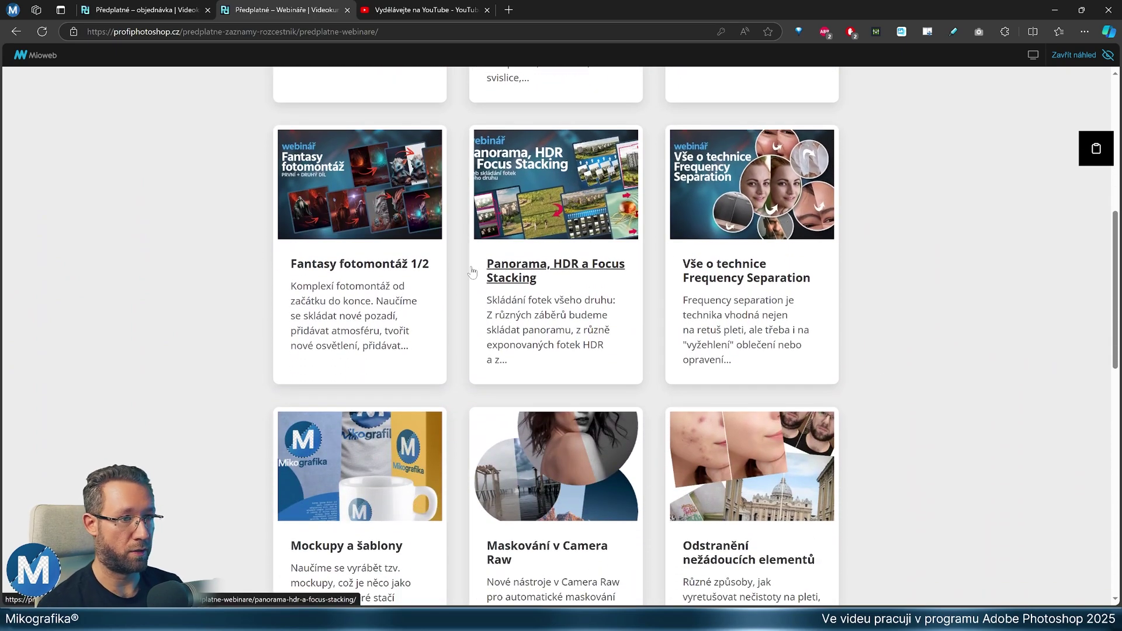
{"action": "scroll", "coordinate": [614, 328], "scroll_direction": "up", "scroll_amount": 3}
{"action": "scroll", "coordinate": [653, 331], "scroll_direction": "up", "scroll_amount": 5}
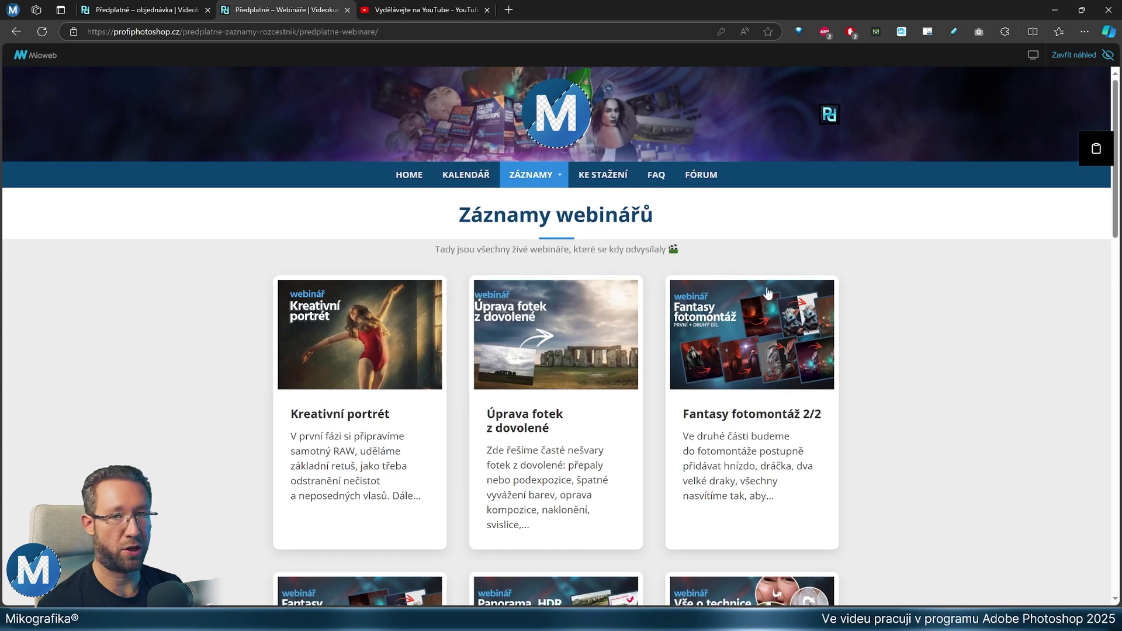
{"action": "left_click", "coordinate": [465, 174]}
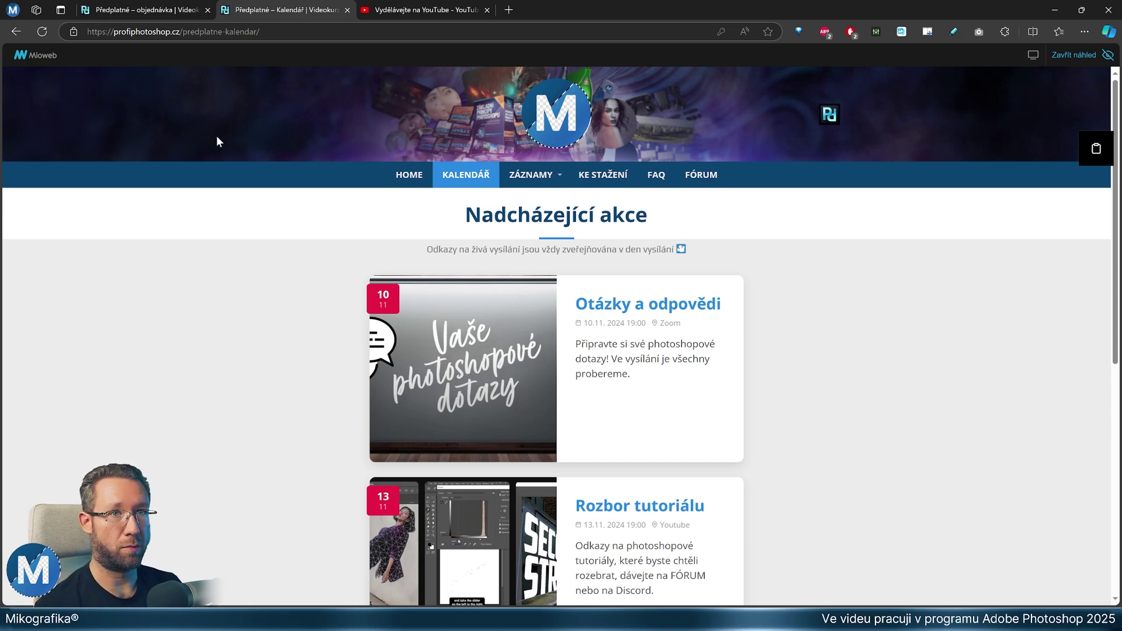
Open and dismiss the 'Mám zájem' sign-up form, then go to the YouTube members list.
{"action": "left_click", "coordinate": [140, 10]}
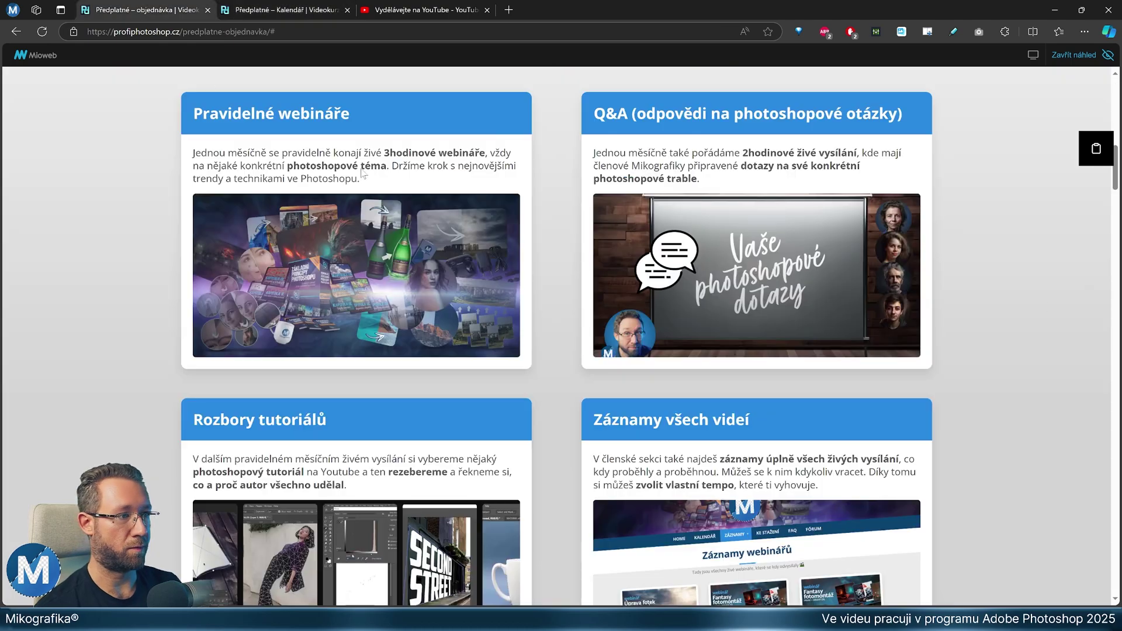
{"action": "scroll", "coordinate": [1048, 321], "scroll_direction": "up", "scroll_amount": 15}
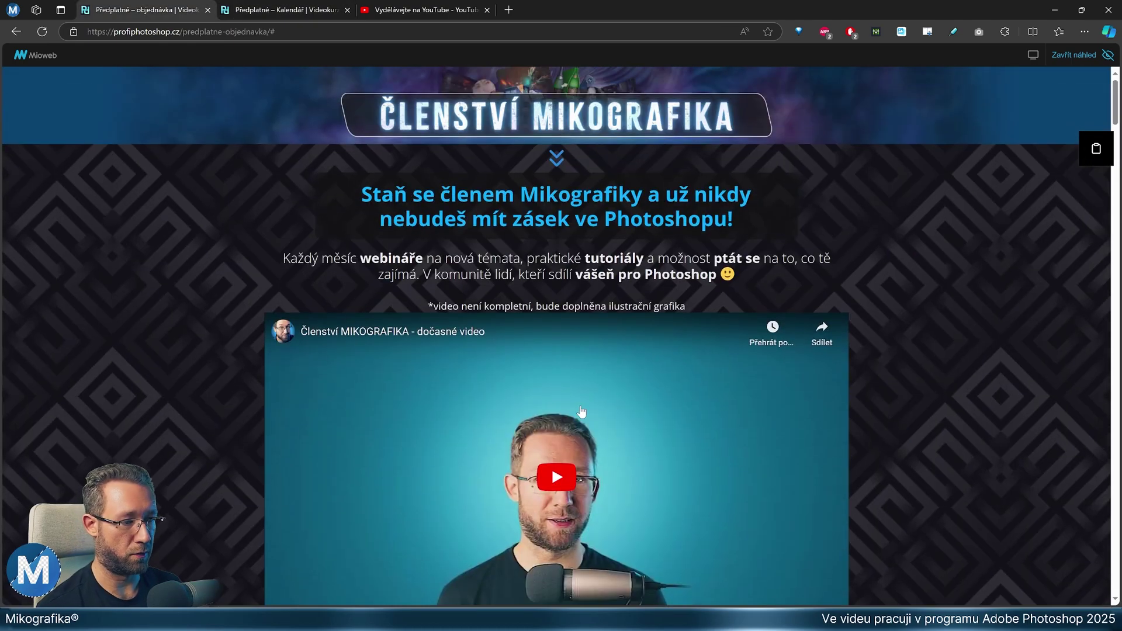
{"action": "scroll", "coordinate": [610, 493], "scroll_direction": "down", "scroll_amount": 5}
{"action": "left_click", "coordinate": [572, 399]}
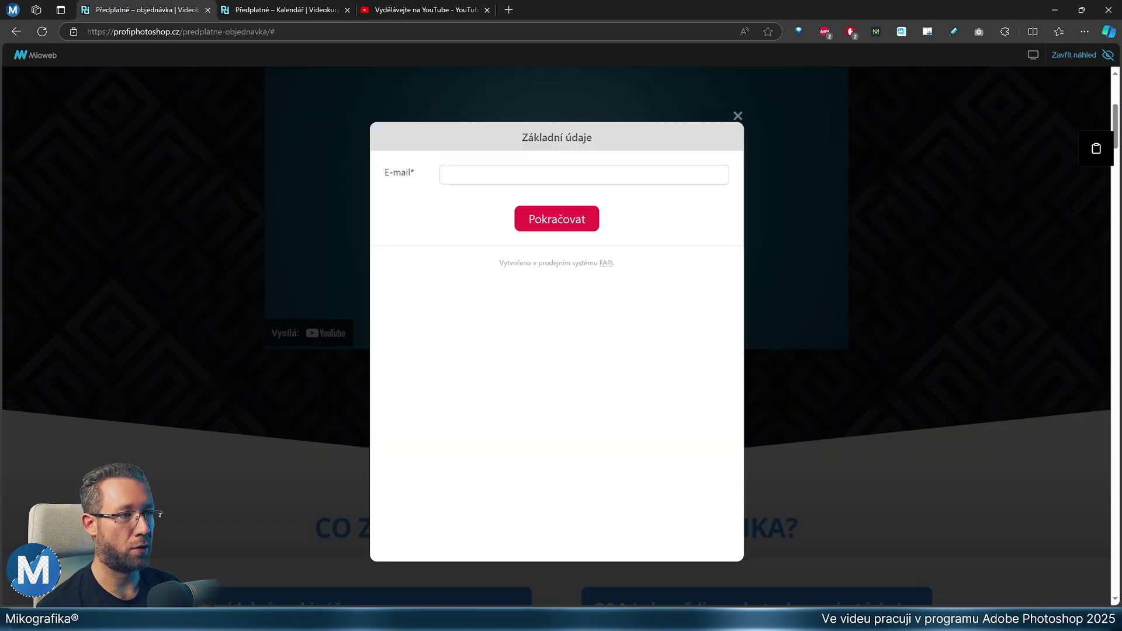
{"action": "left_click", "coordinate": [741, 117]}
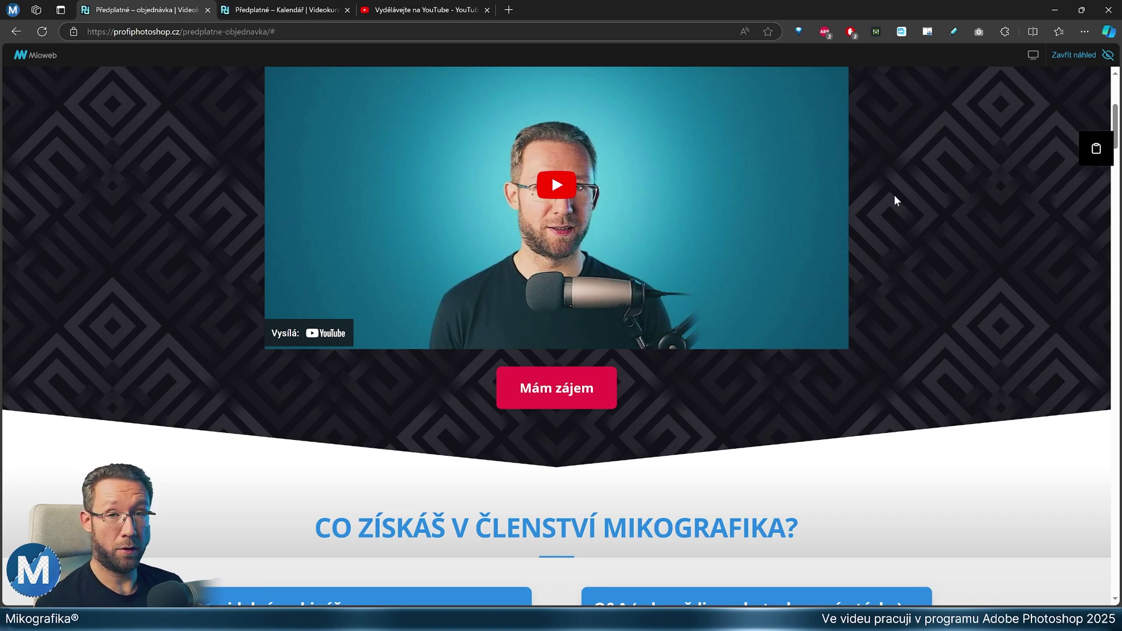
{"action": "left_click", "coordinate": [420, 10]}
{"action": "scroll", "coordinate": [752, 292], "scroll_direction": "down", "scroll_amount": 5}
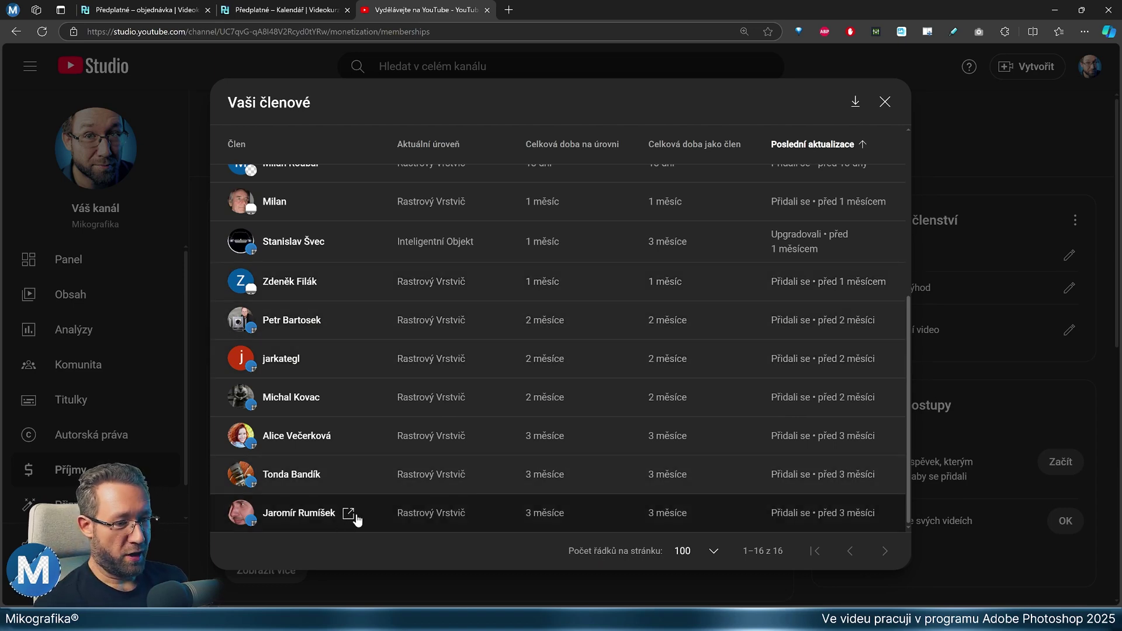
{"action": "mouse_move", "coordinate": [292, 320]}
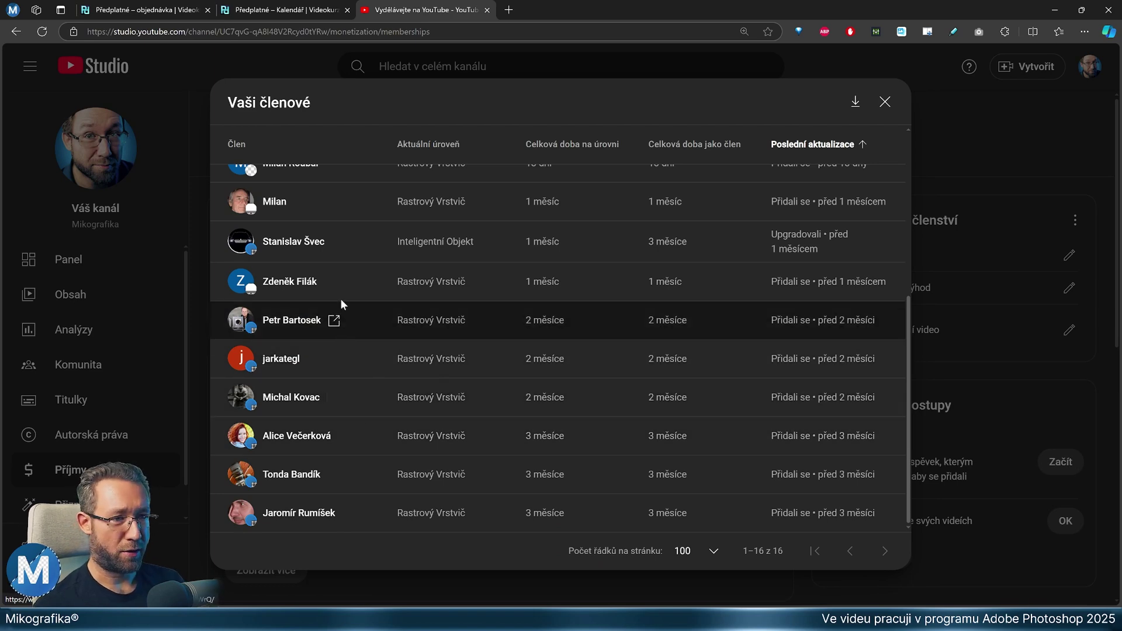
Scroll the 'Vaši členové' list up to the Filtr row and back down.
{"action": "scroll", "coordinate": [345, 216], "scroll_direction": "up", "scroll_amount": 2}
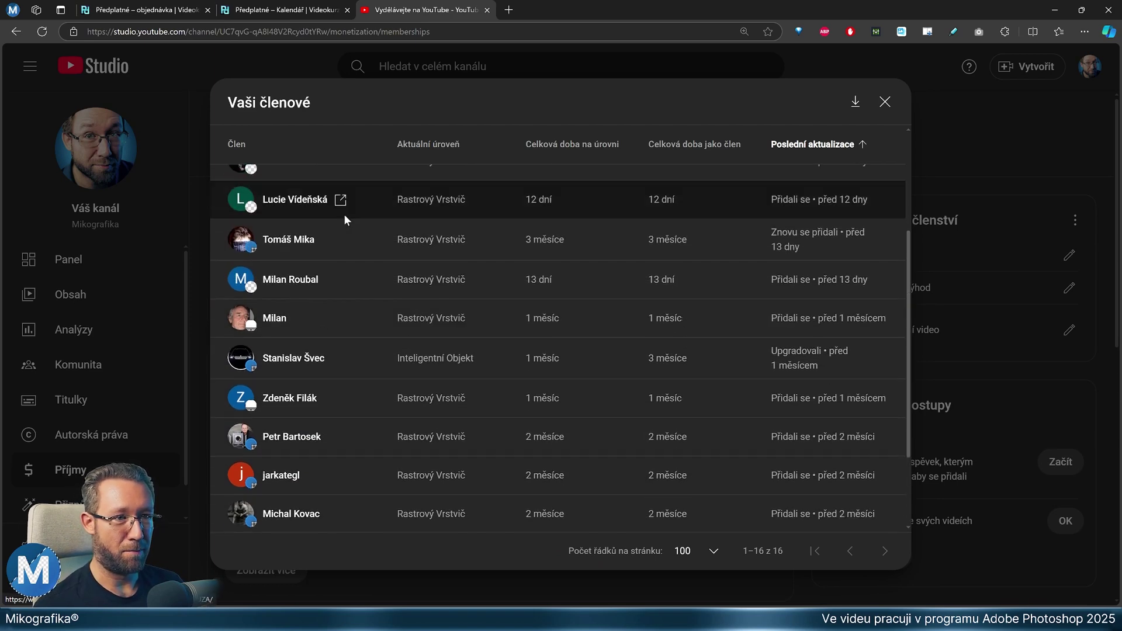
{"action": "scroll", "coordinate": [335, 215], "scroll_direction": "up", "scroll_amount": 2}
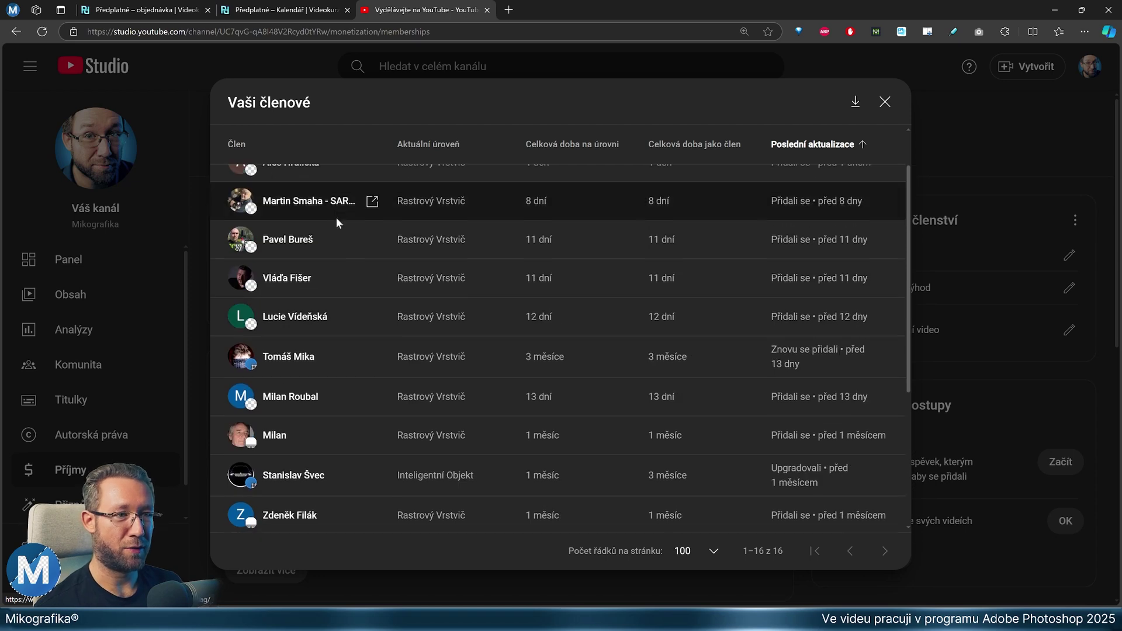
{"action": "scroll", "coordinate": [304, 279], "scroll_direction": "up", "scroll_amount": 1}
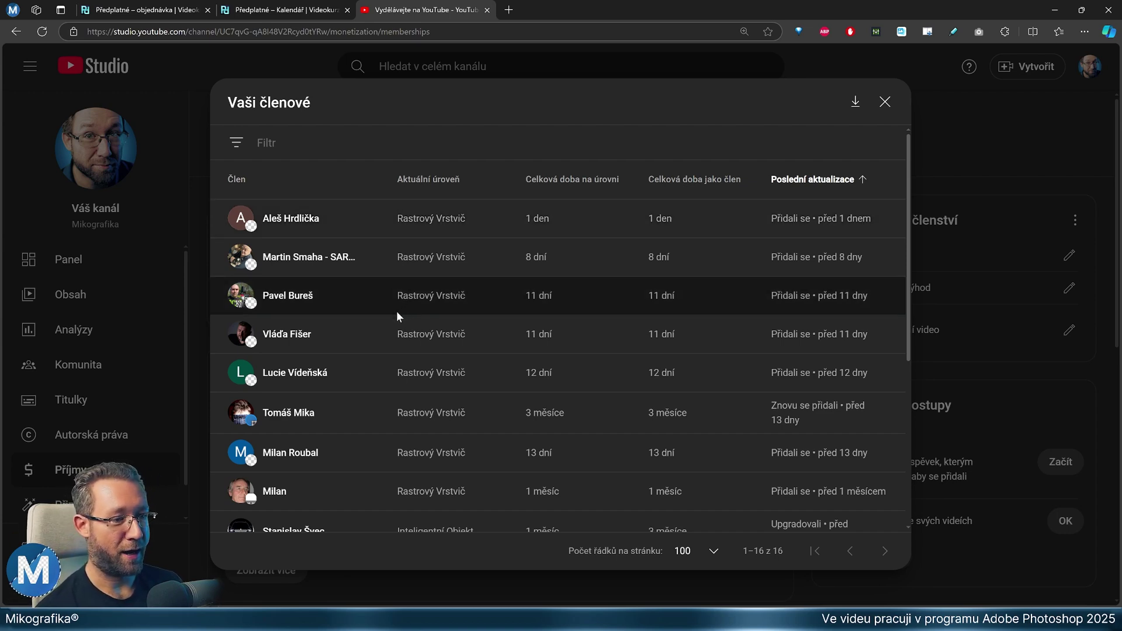
{"action": "scroll", "coordinate": [397, 315], "scroll_direction": "down", "scroll_amount": 2}
{"action": "scroll", "coordinate": [396, 316], "scroll_direction": "down", "scroll_amount": 2}
{"action": "scroll", "coordinate": [397, 351], "scroll_direction": "down", "scroll_amount": 1}
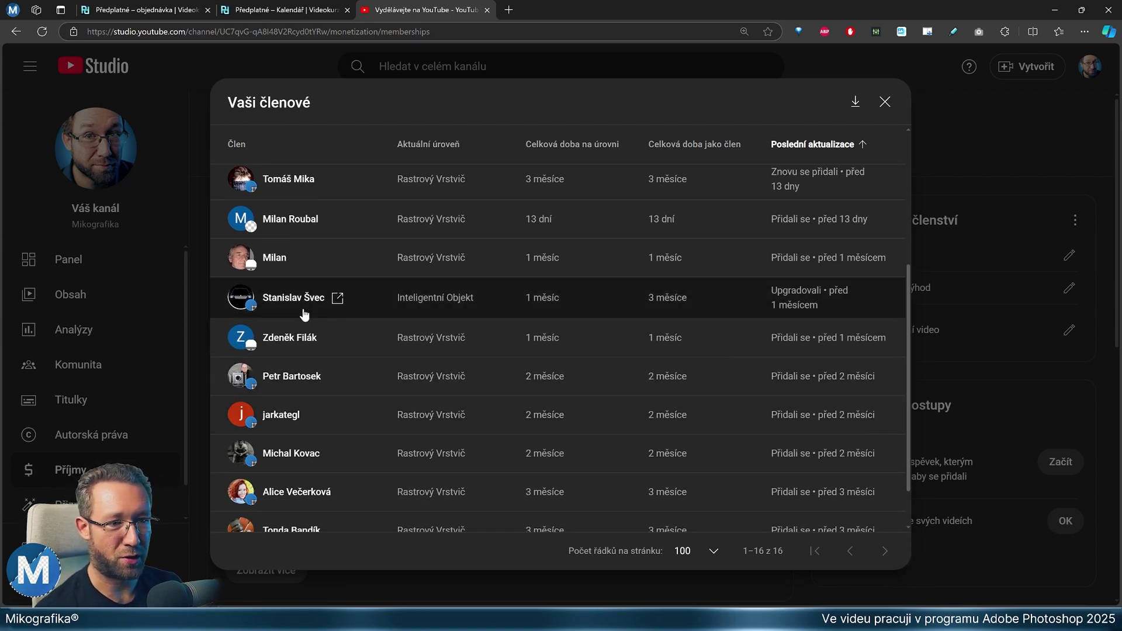